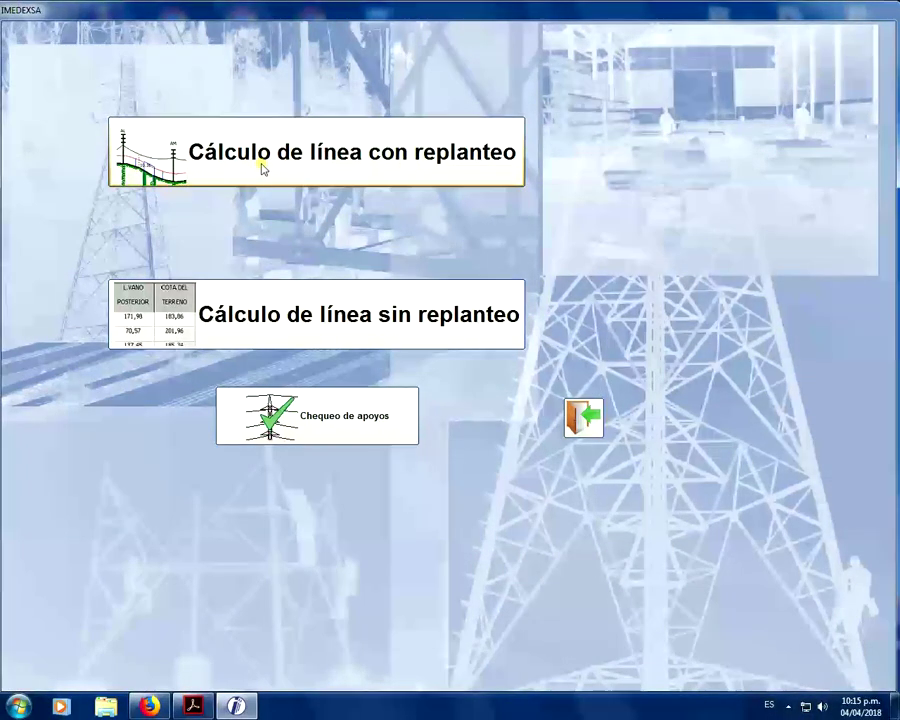
# - Open the line calculation with replanteo and start a new project
pyautogui.click(261, 168)
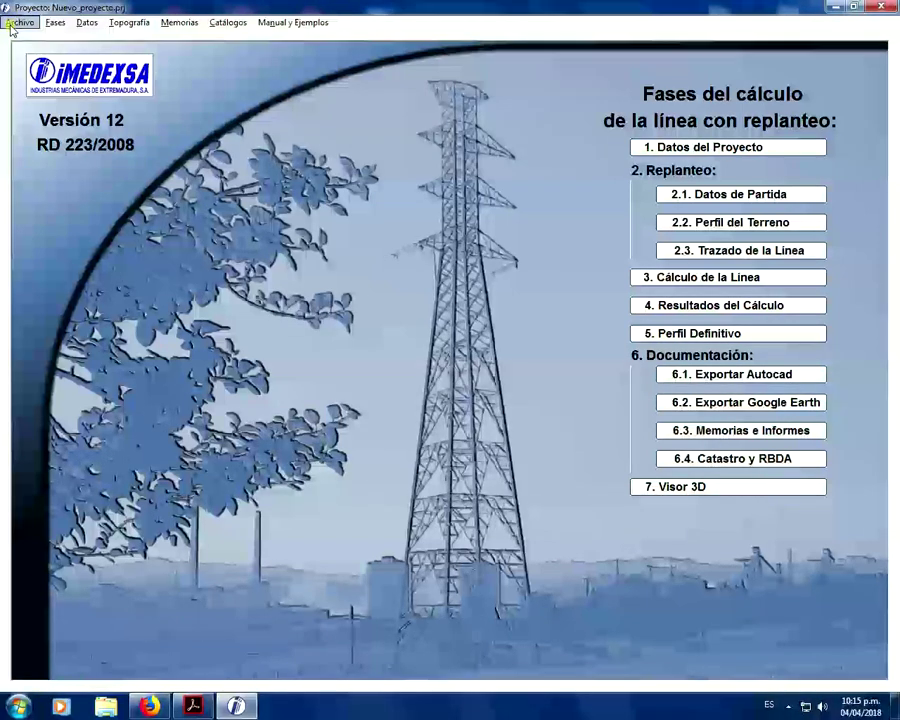
pyautogui.click(788, 705)
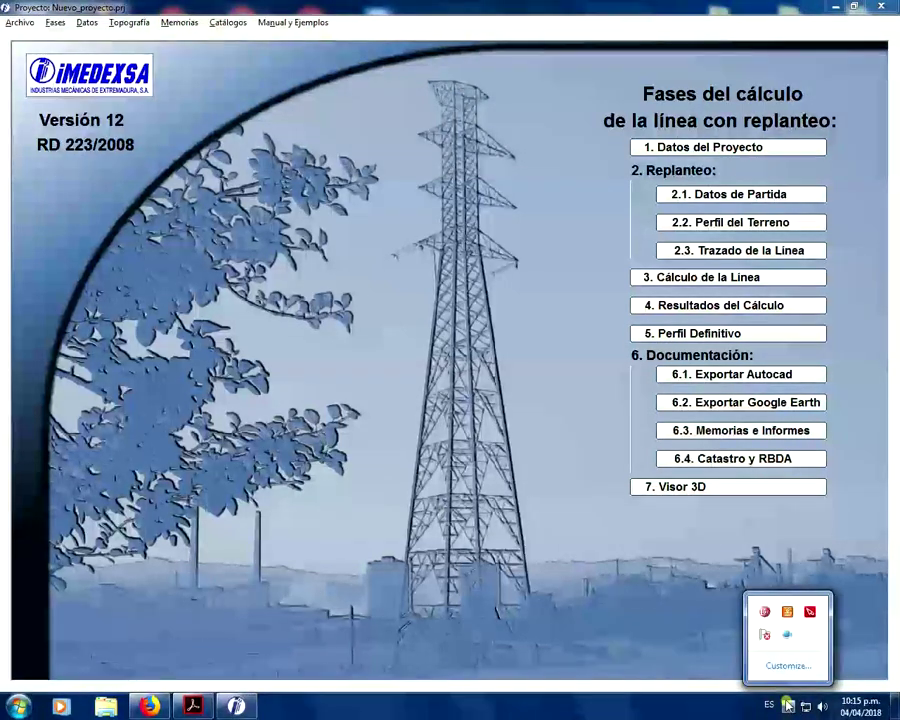
pyautogui.click(20, 23)
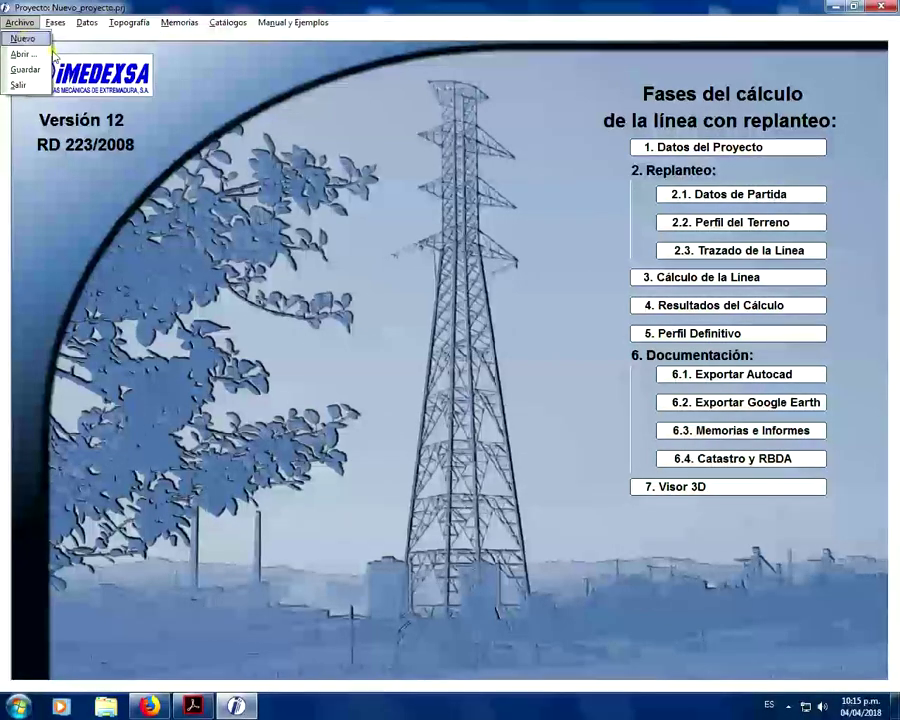
pyautogui.click(21, 40)
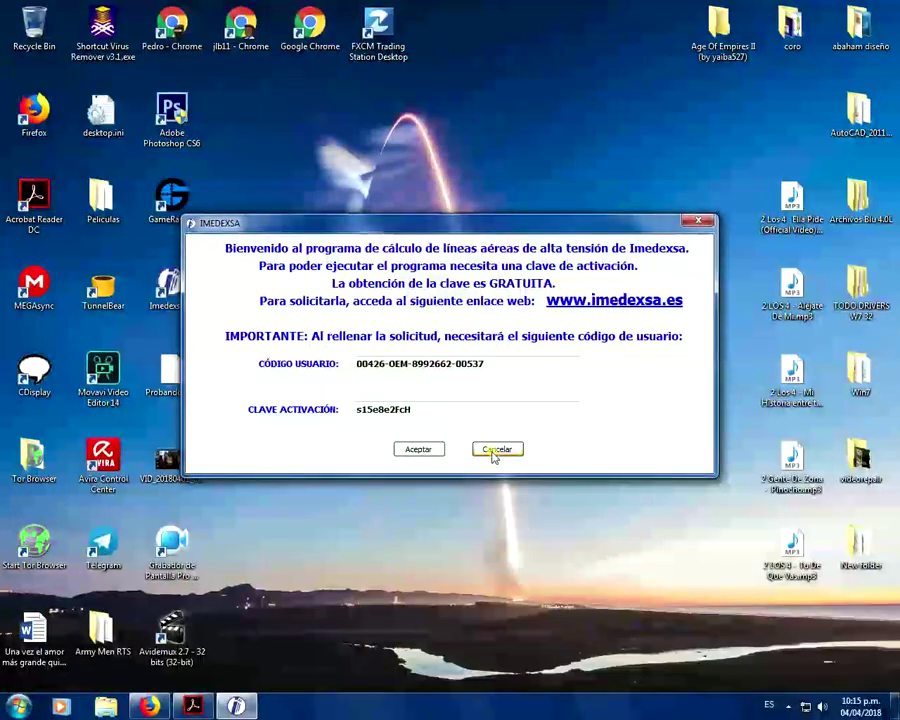
# - Accept the prefilled activation details and reopen the line calculation with replanteo
pyautogui.click(438, 450)
pyautogui.click(482, 449)
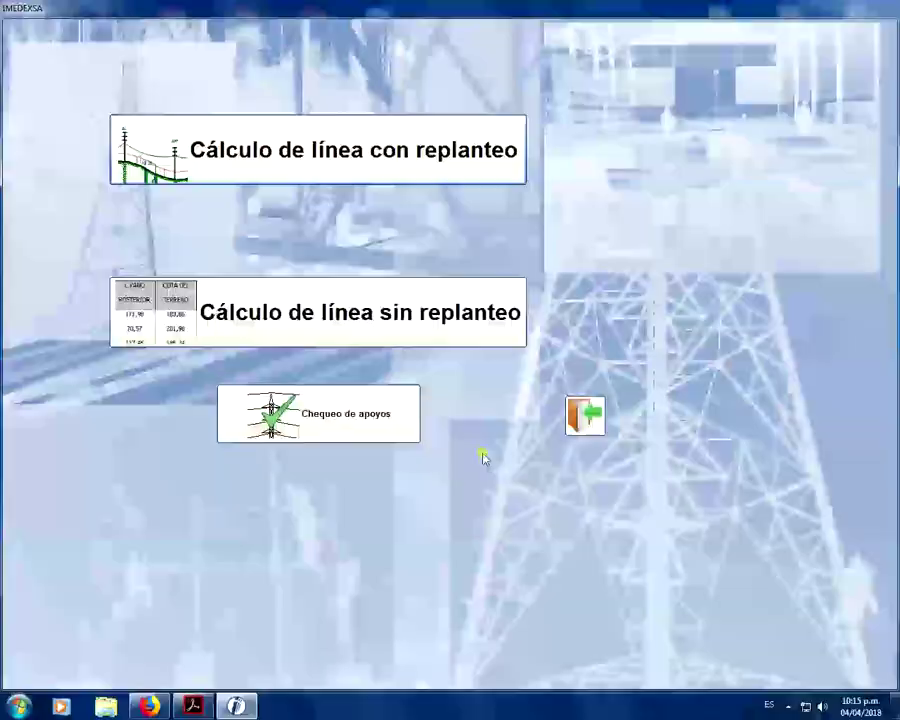
pyautogui.click(295, 148)
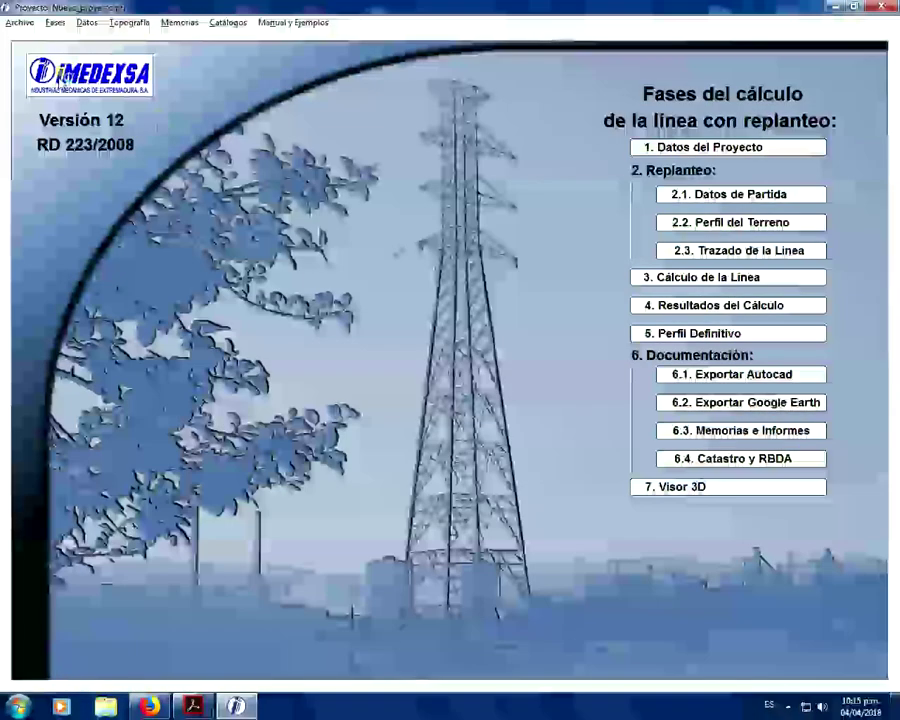
pyautogui.click(56, 23)
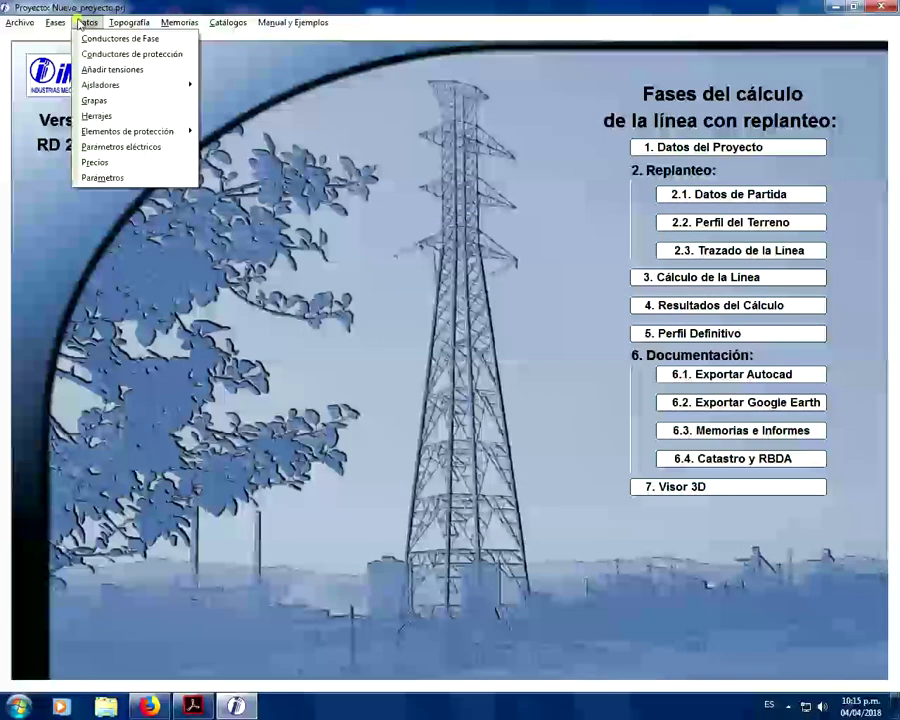
pyautogui.moveTo(120, 30)
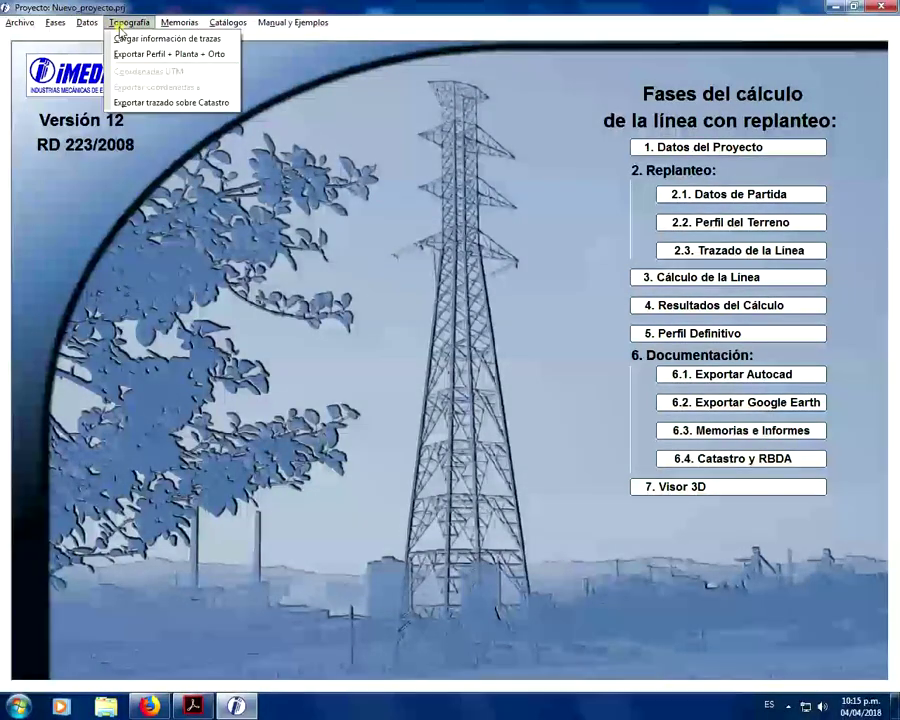
pyautogui.moveTo(175, 24)
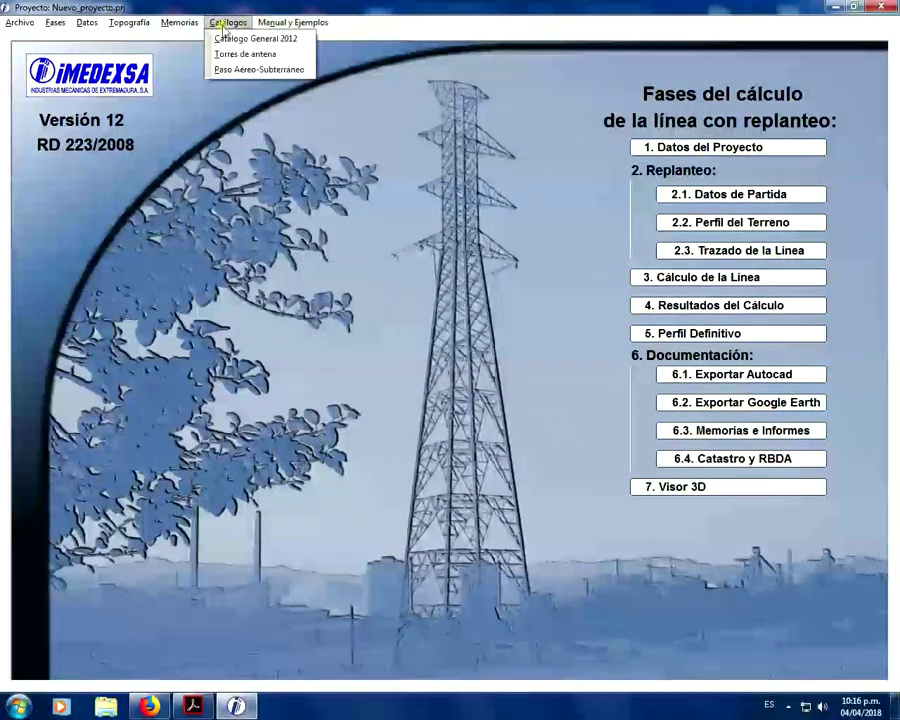
# - Look through the phase conductors list and open the LA-30 (27-AL1/4-ST1A) conductor's data for modification
pyautogui.moveTo(87, 28)
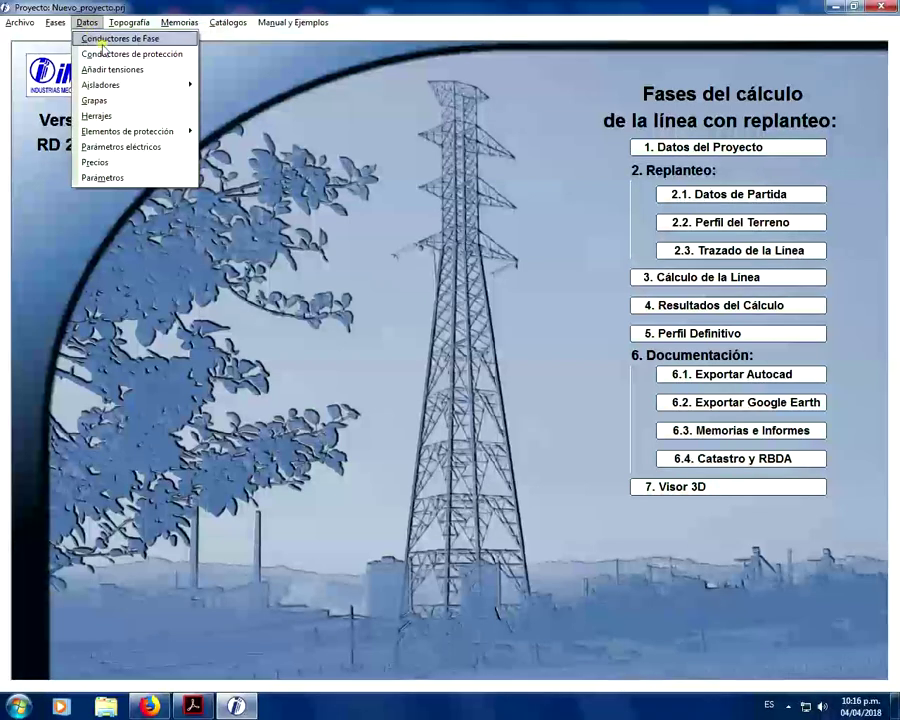
pyautogui.click(100, 40)
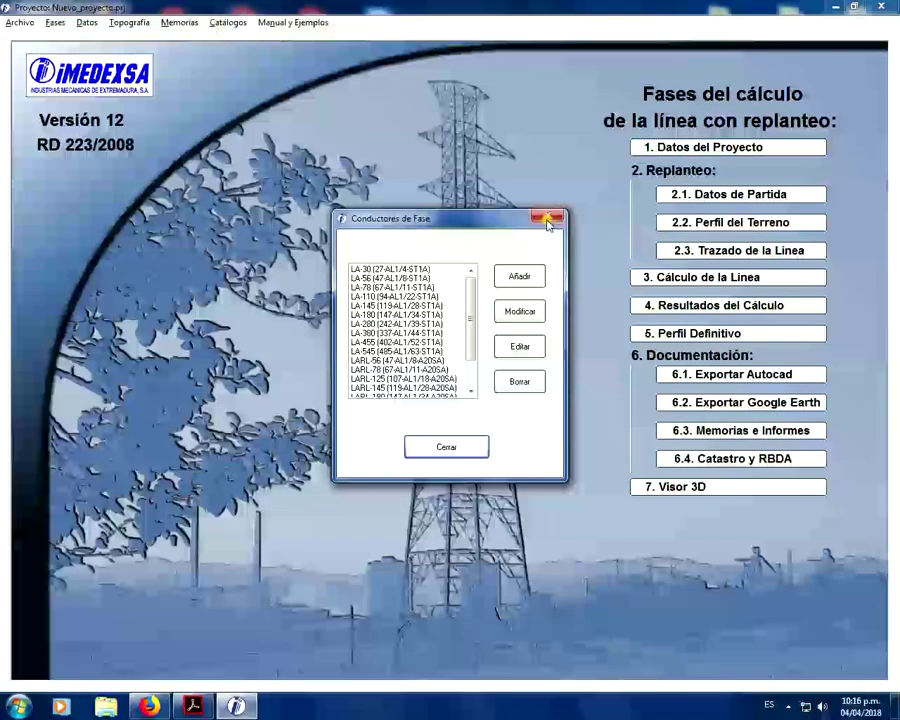
pyautogui.click(546, 217)
pyautogui.click(88, 25)
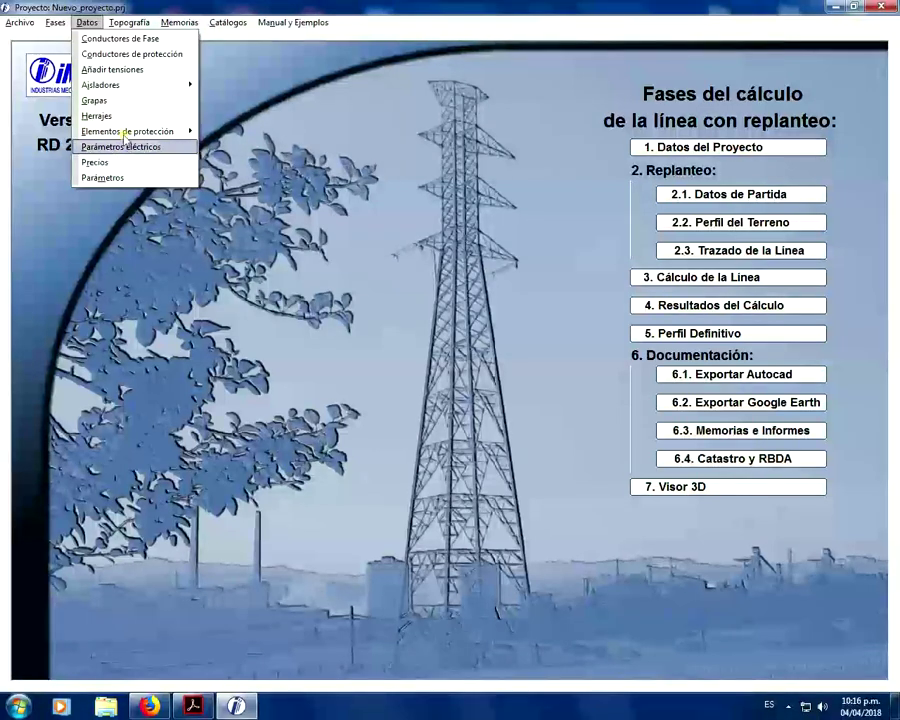
pyautogui.click(123, 44)
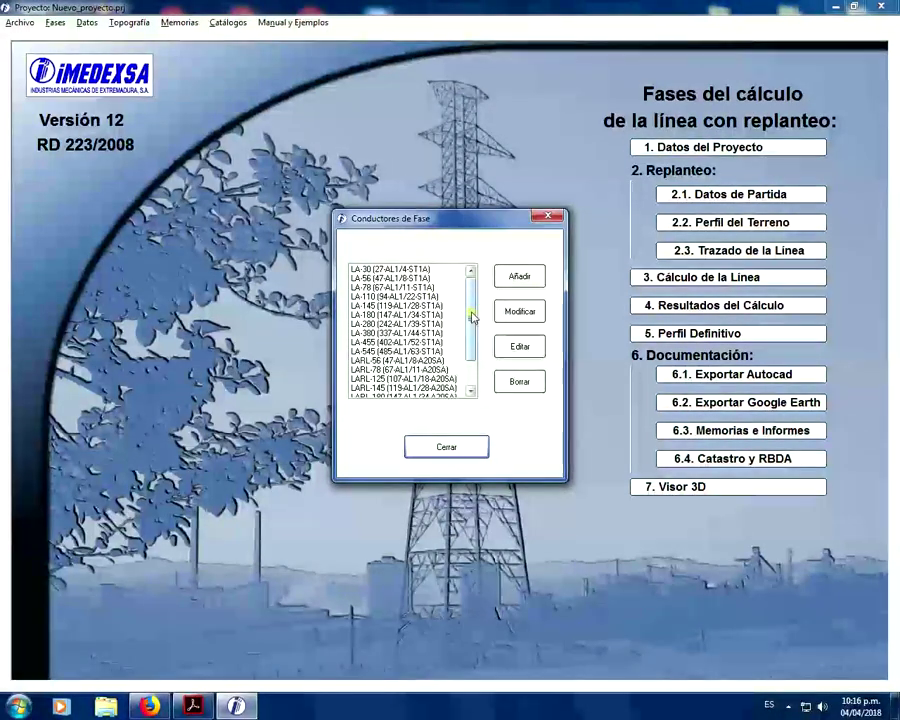
pyautogui.moveTo(468, 330); pyautogui.dragTo(450, 263)
pyautogui.click(402, 268)
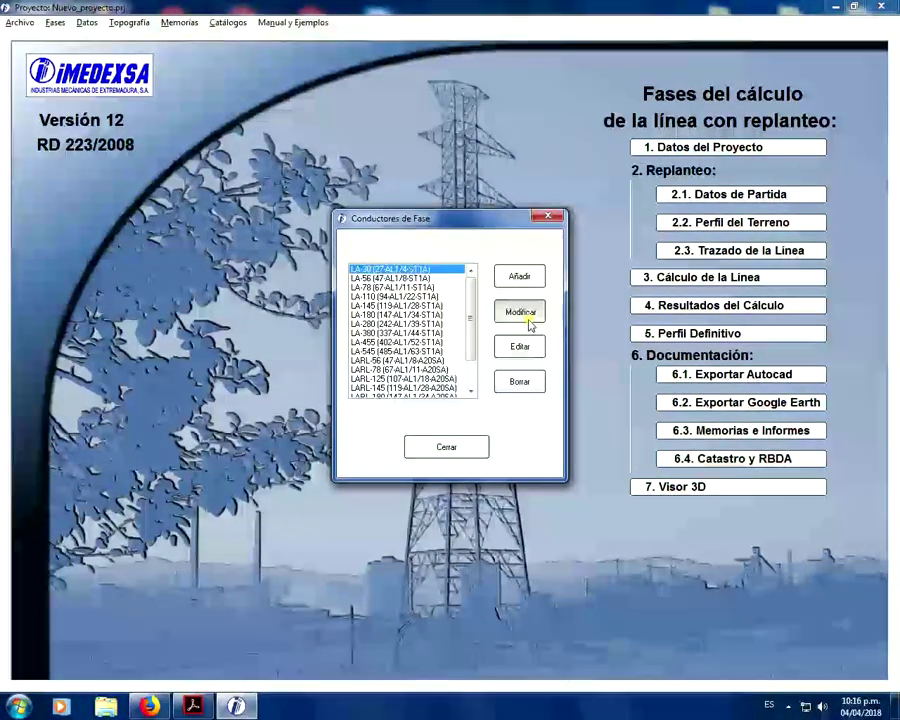
pyautogui.click(520, 312)
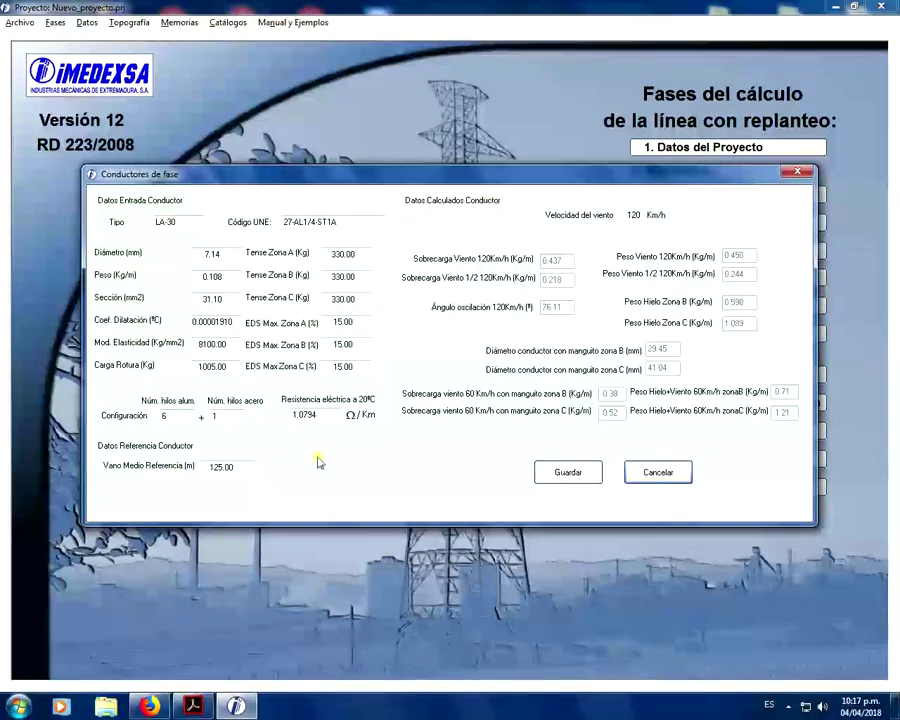
# - Try to save the LA-30 phase conductor's data and leave its form
pyautogui.click(546, 473)
pyautogui.click(486, 404)
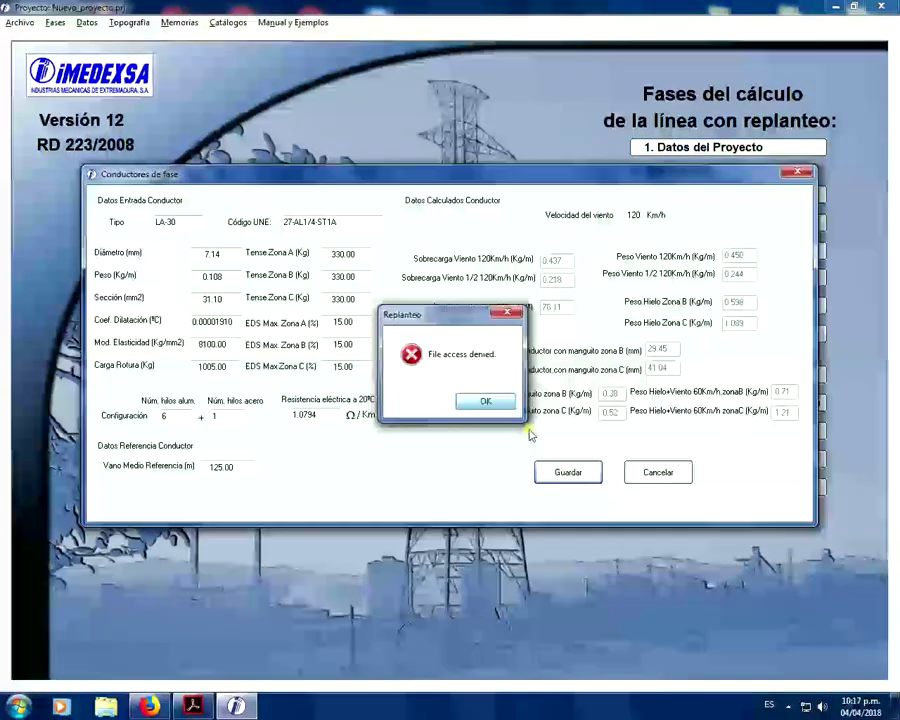
pyautogui.click(657, 474)
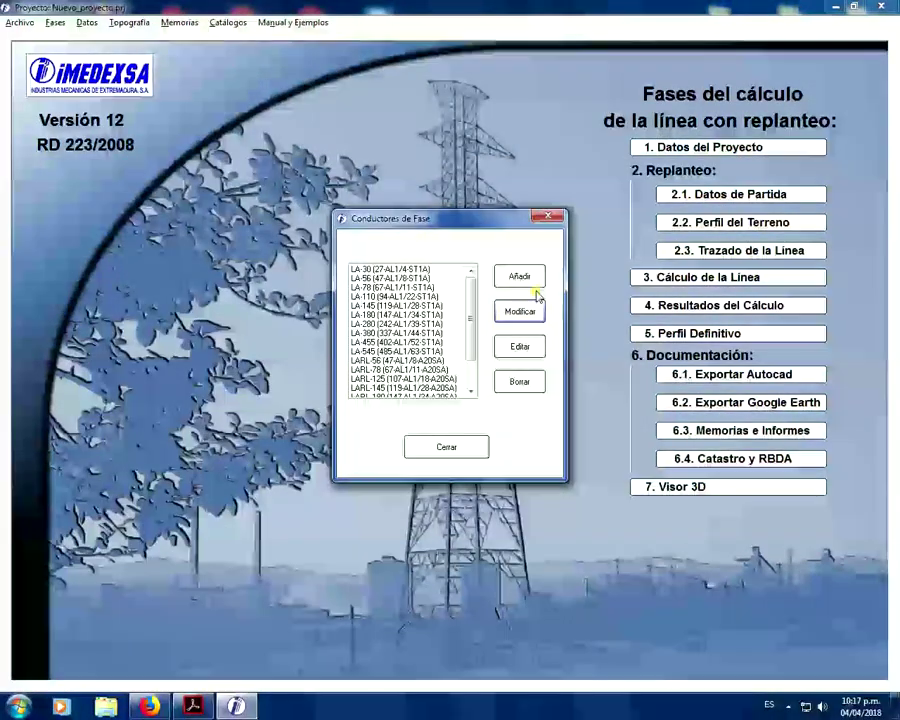
# - View the blank form for adding a phase conductor, cancel it and close the phase conductors list
pyautogui.click(536, 279)
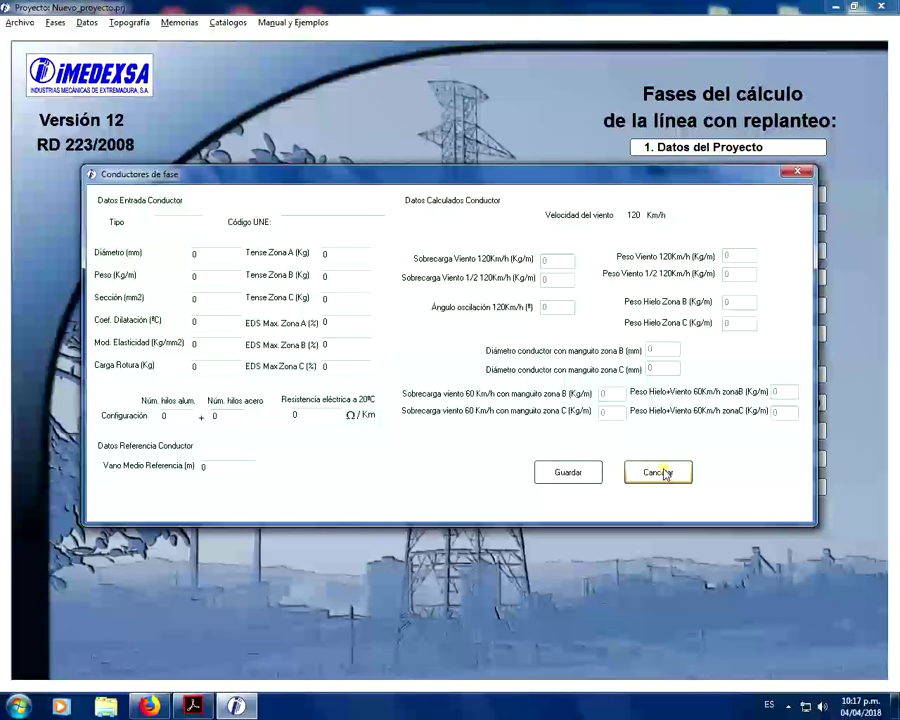
pyautogui.click(663, 473)
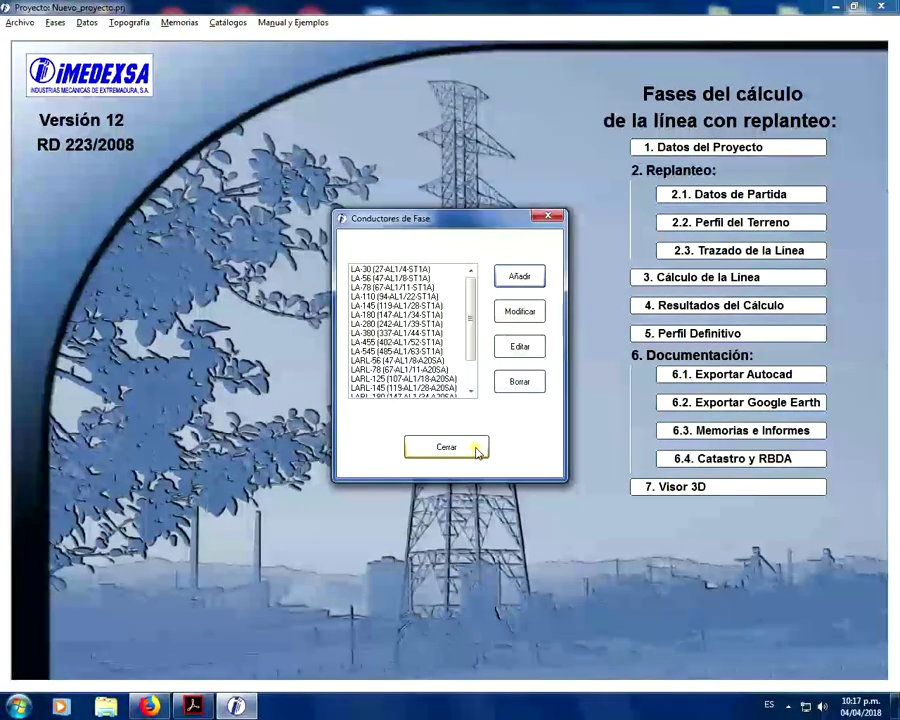
pyautogui.click(476, 449)
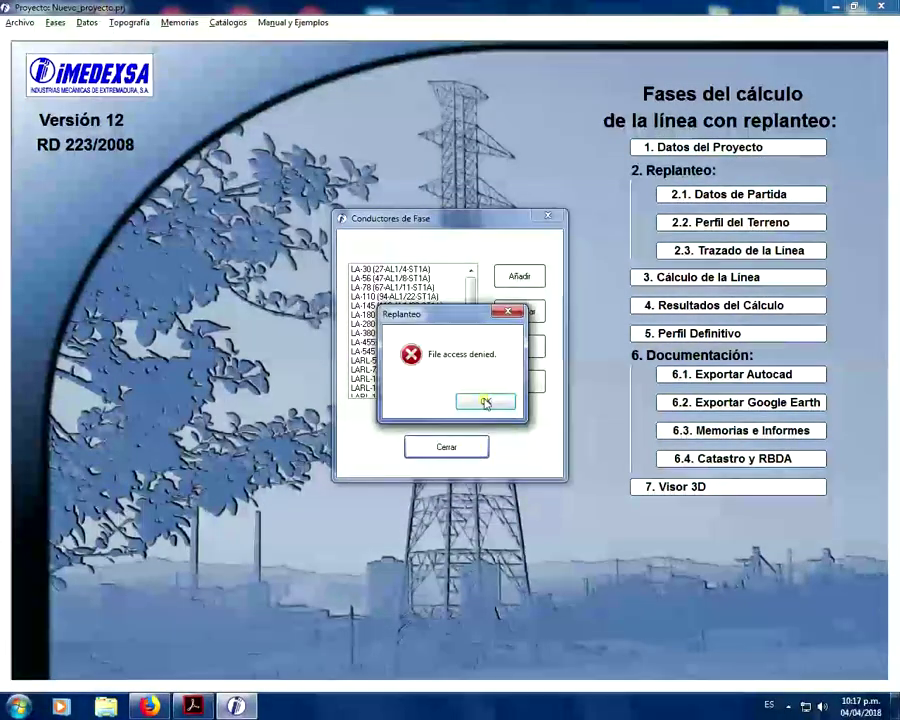
pyautogui.click(486, 401)
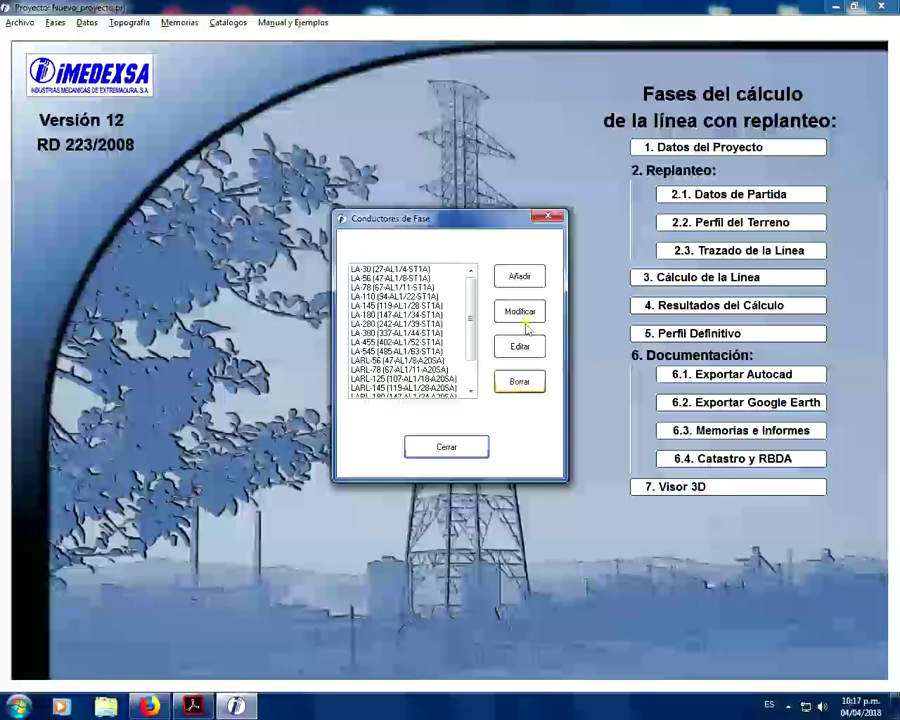
pyautogui.click(548, 216)
# - View the list of protection conductors and close it
pyautogui.click(97, 26)
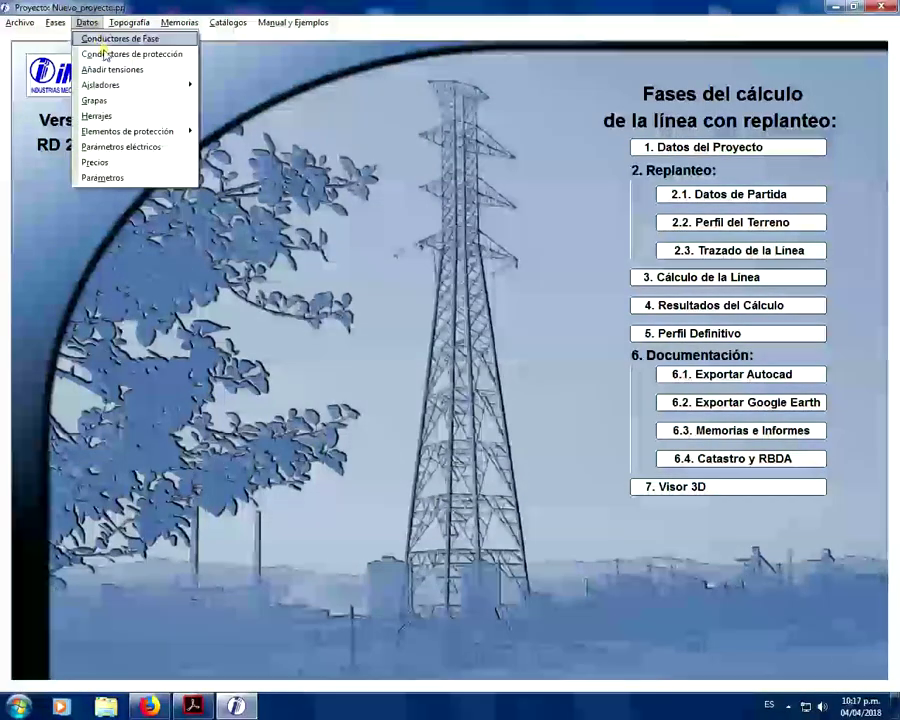
pyautogui.click(82, 54)
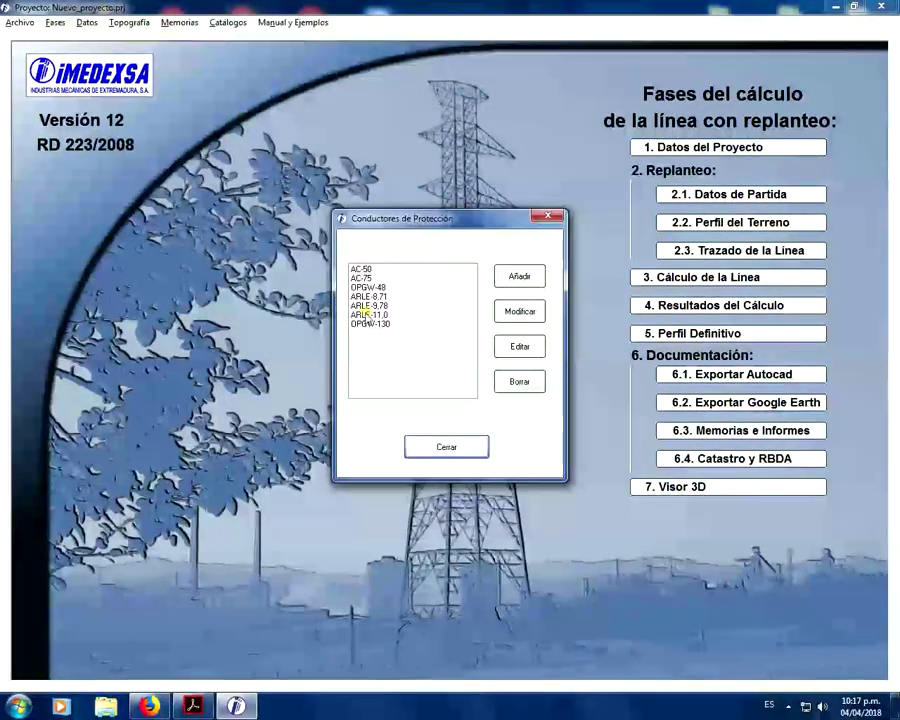
pyautogui.click(548, 218)
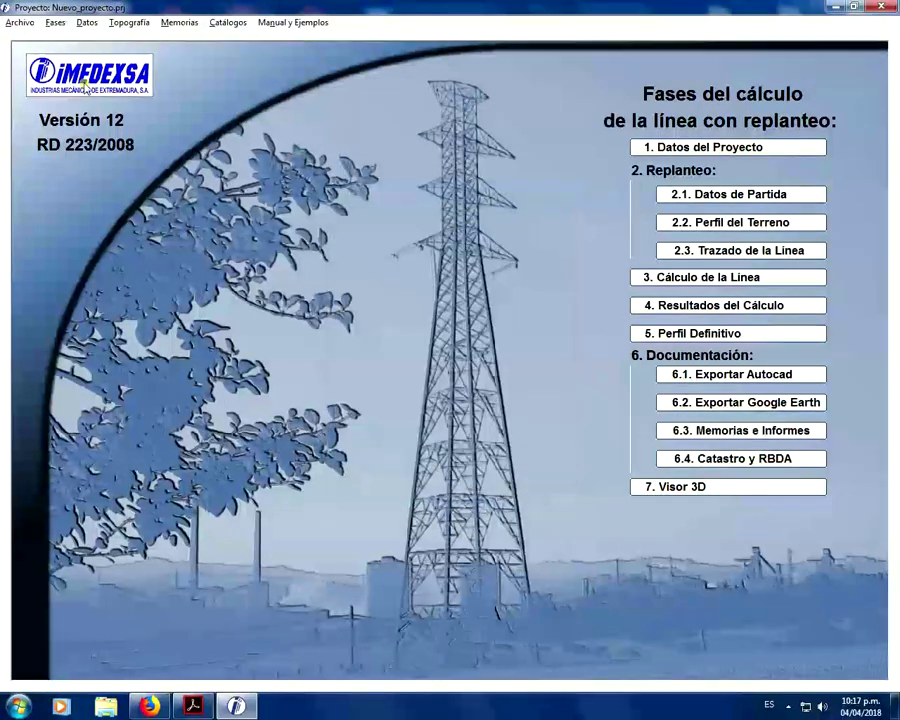
# - Look over the types of protection elements and view the power factor in the electrical parameters
pyautogui.click(86, 22)
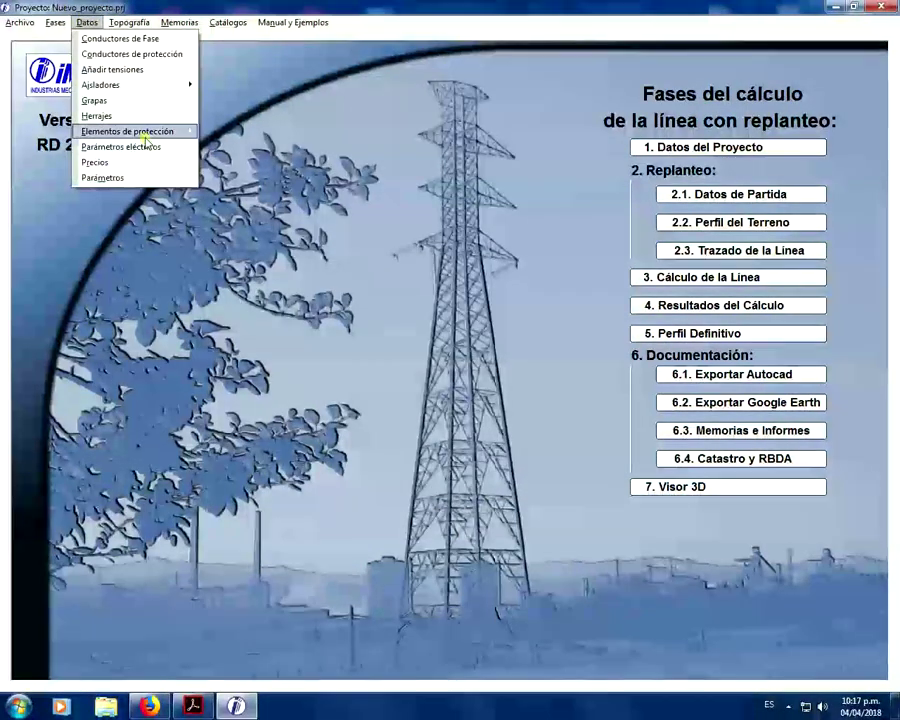
pyautogui.moveTo(140, 132)
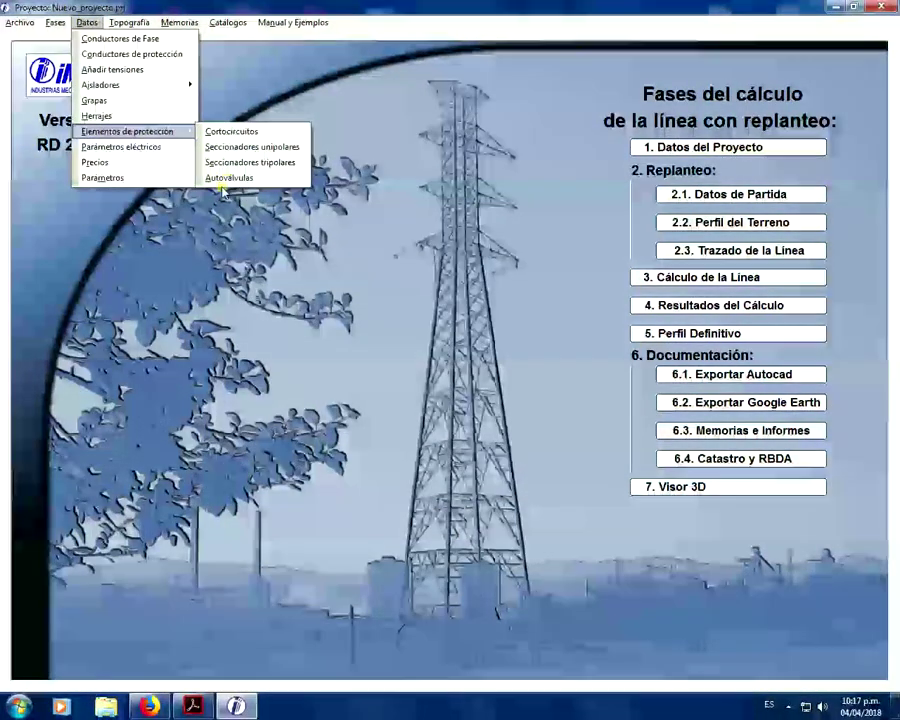
pyautogui.click(168, 148)
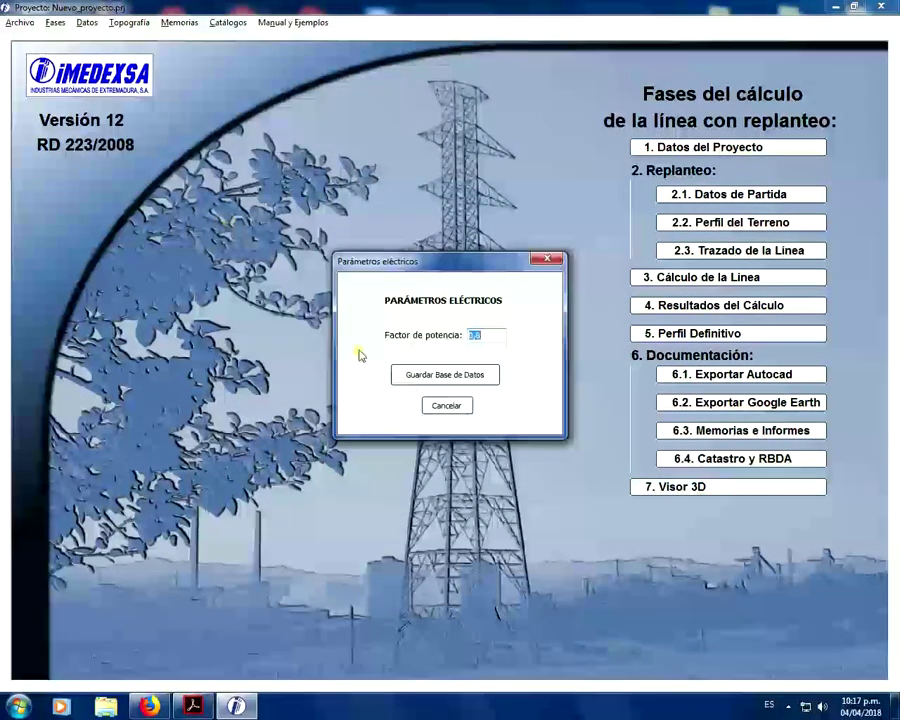
pyautogui.click(546, 260)
# - Open the unit price database and view the price per kilogram of steel
pyautogui.click(84, 23)
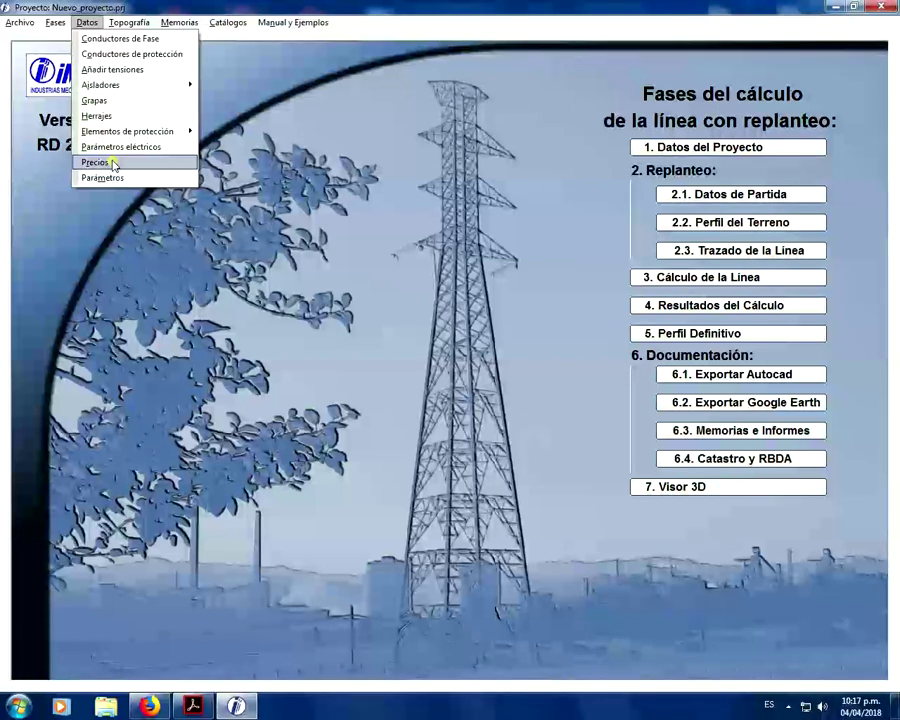
pyautogui.click(113, 163)
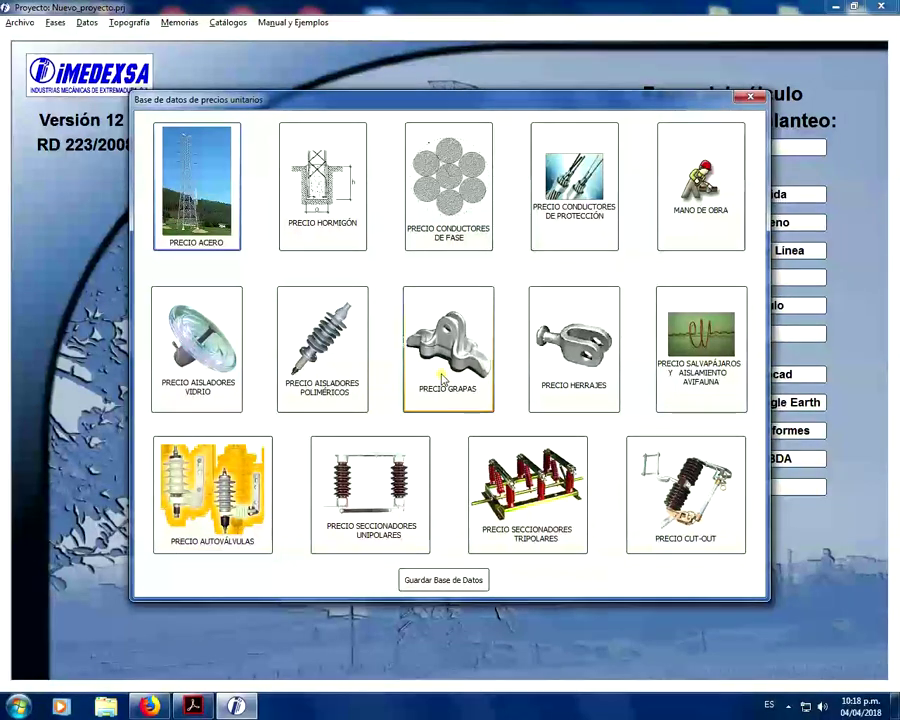
pyautogui.click(332, 406)
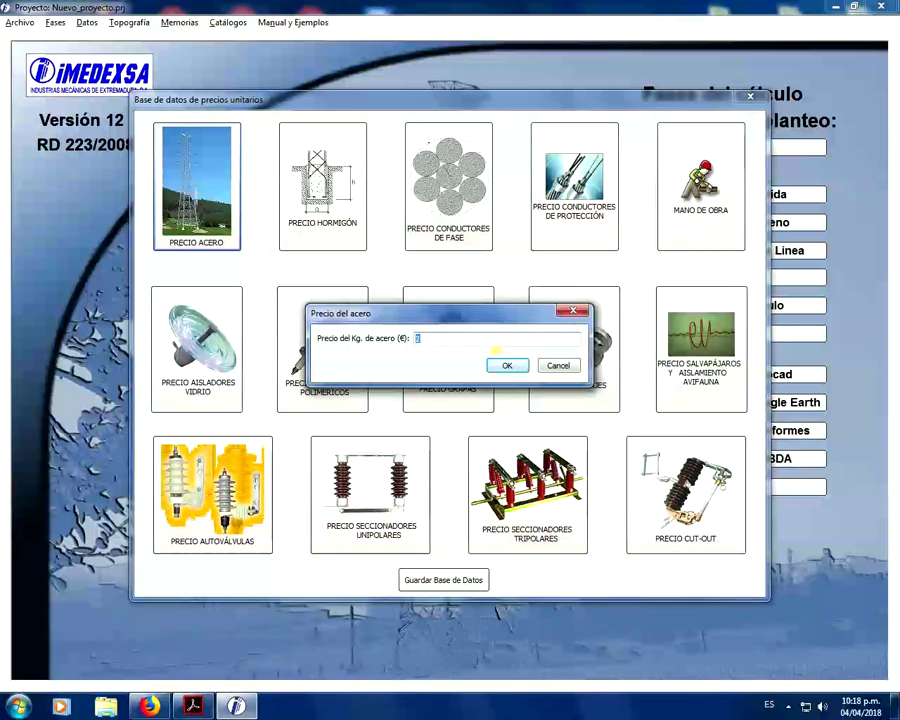
pyautogui.click(502, 365)
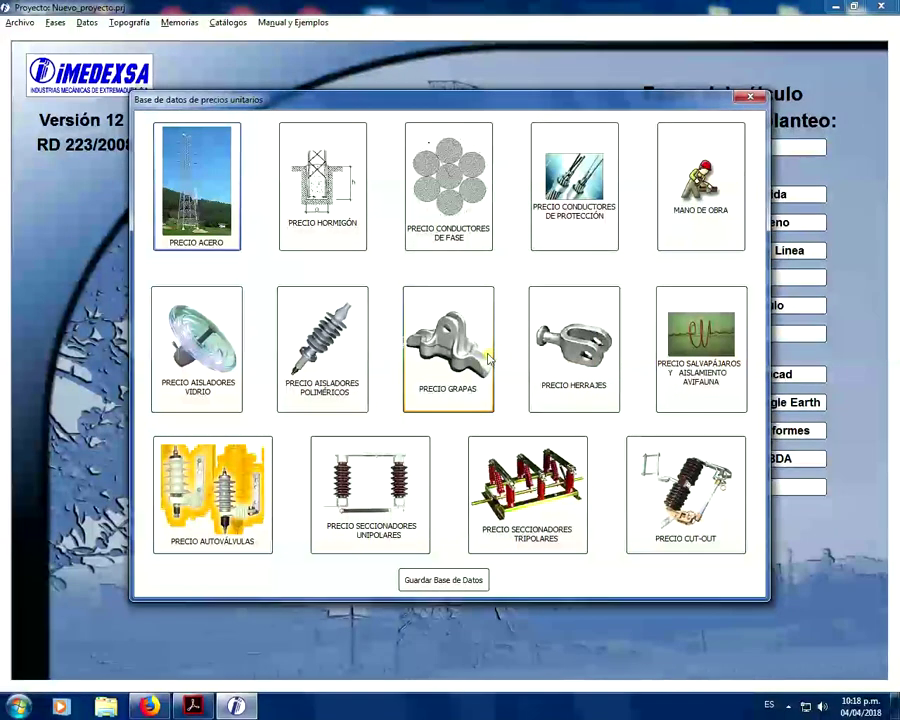
# - View the unit prices of the three-pole disconnectors and close the price database
pyautogui.click(481, 553)
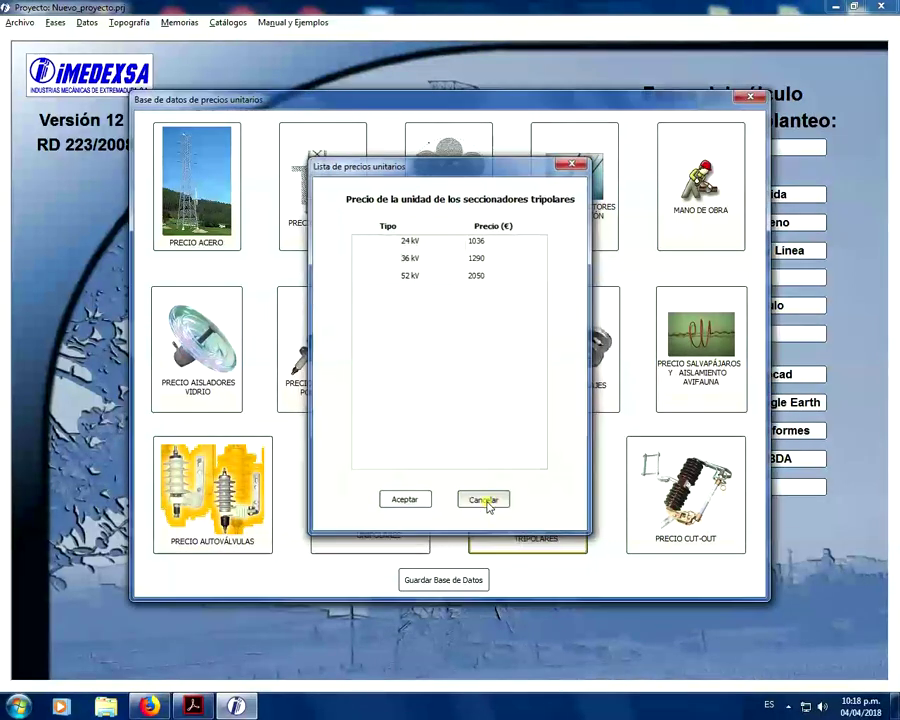
pyautogui.click(486, 502)
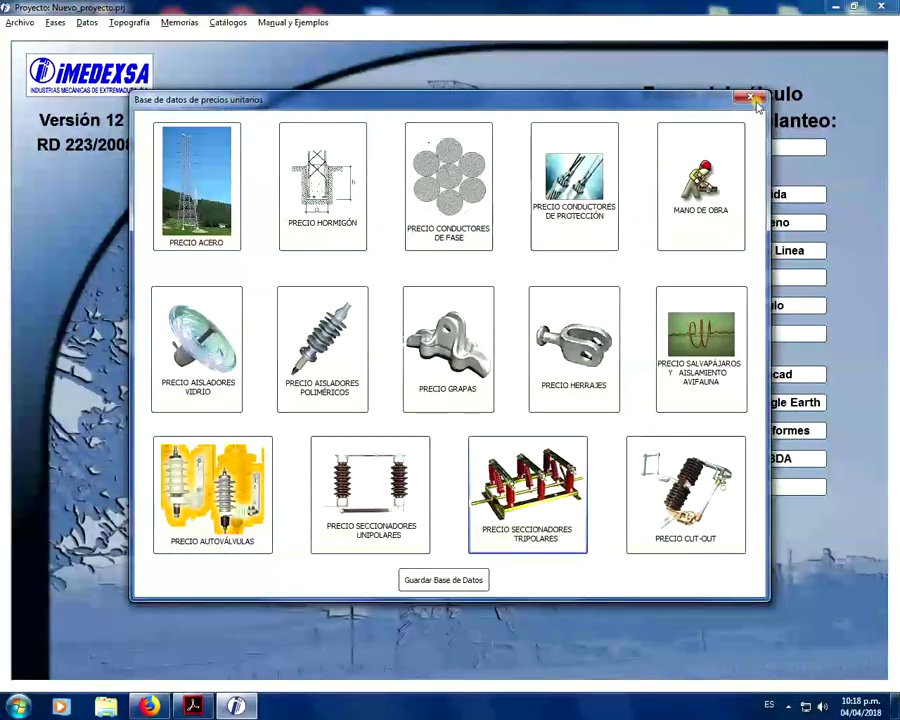
pyautogui.click(755, 98)
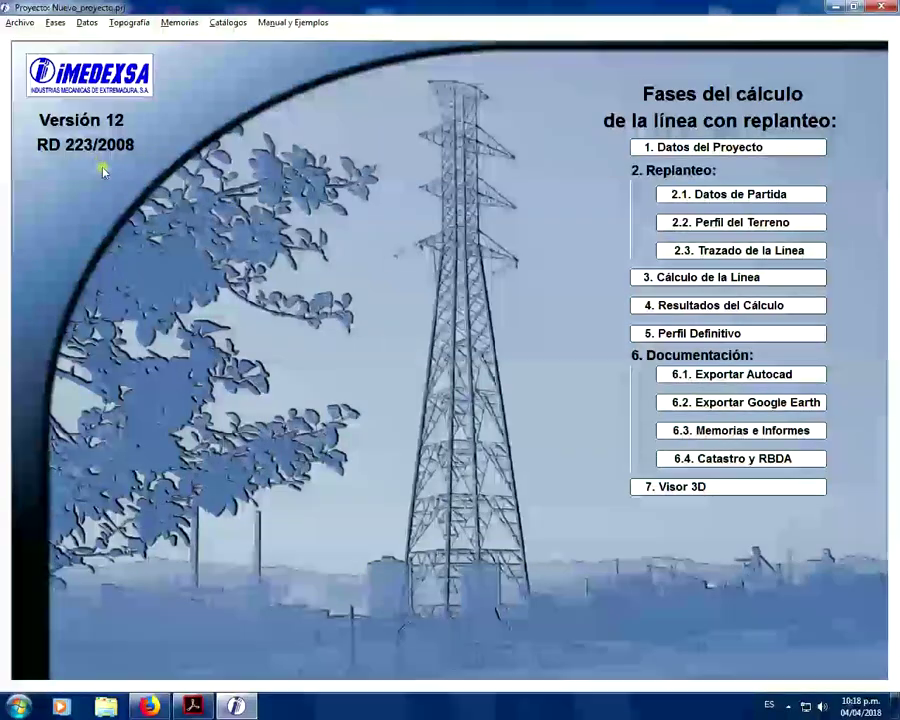
# - View the voltage database with its forms for modifying and adding a voltage, and close it without changes
pyautogui.click(86, 23)
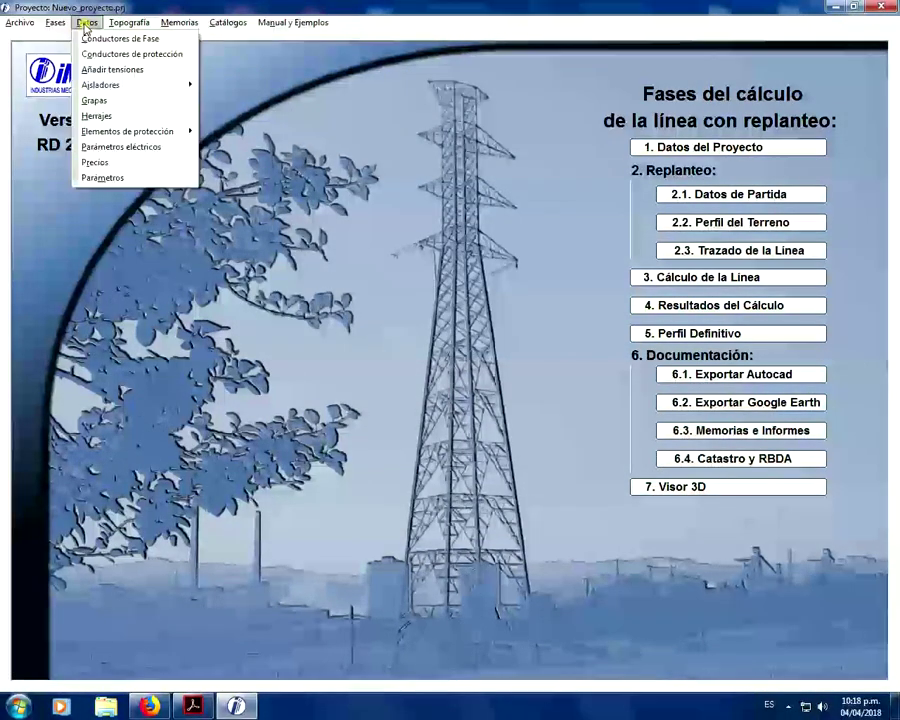
pyautogui.click(115, 70)
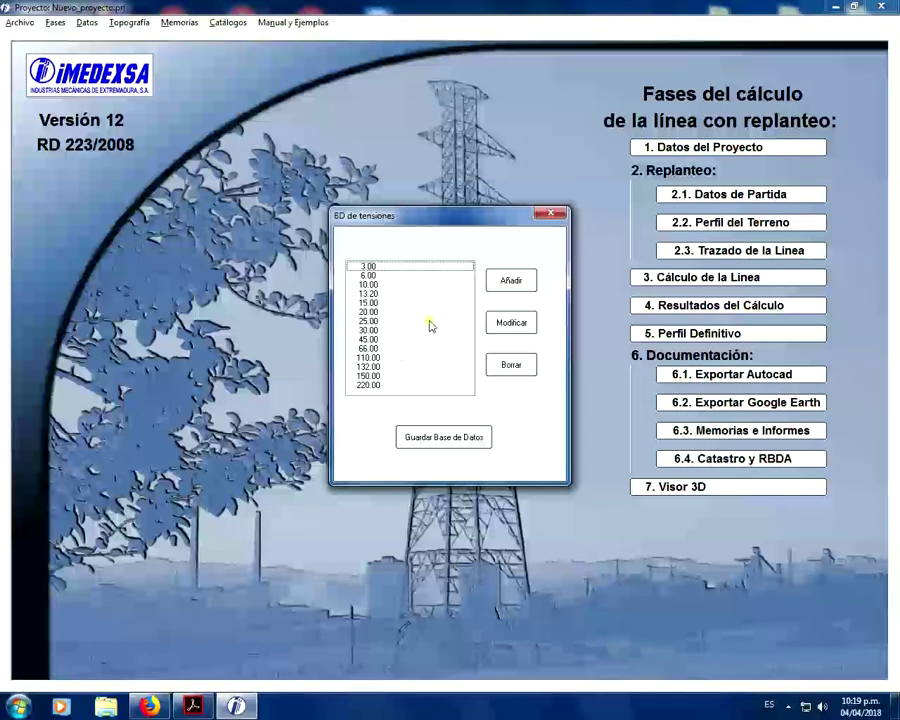
pyautogui.click(389, 268)
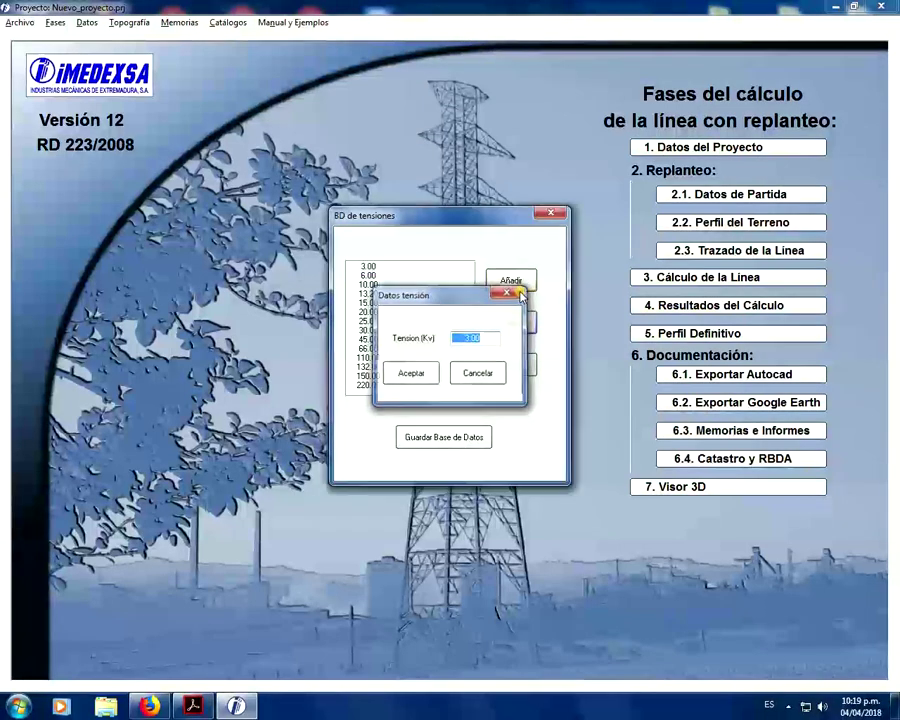
pyautogui.click(512, 294)
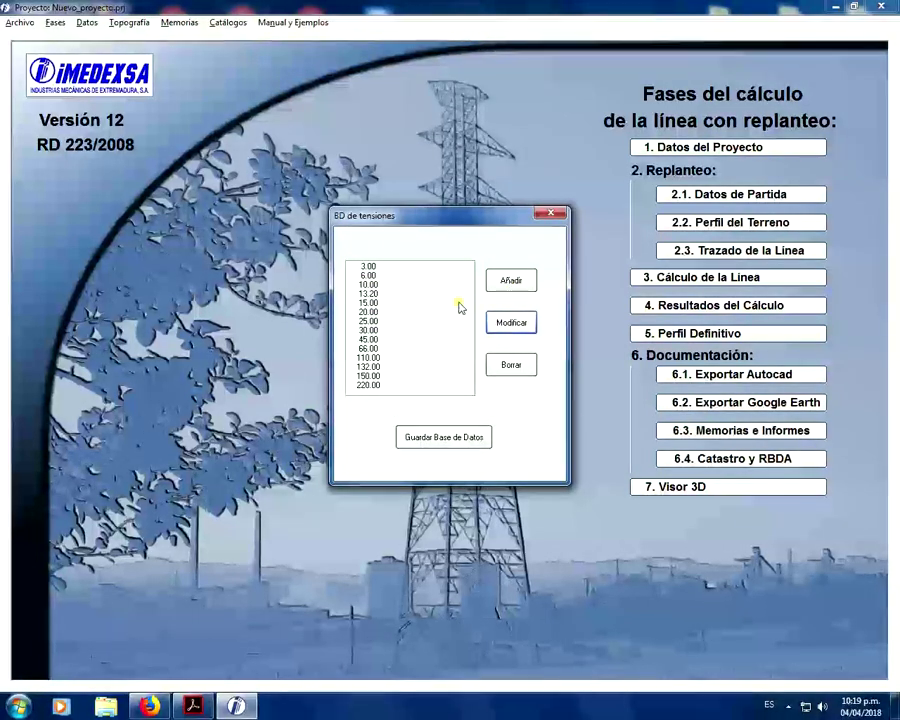
pyautogui.click(508, 284)
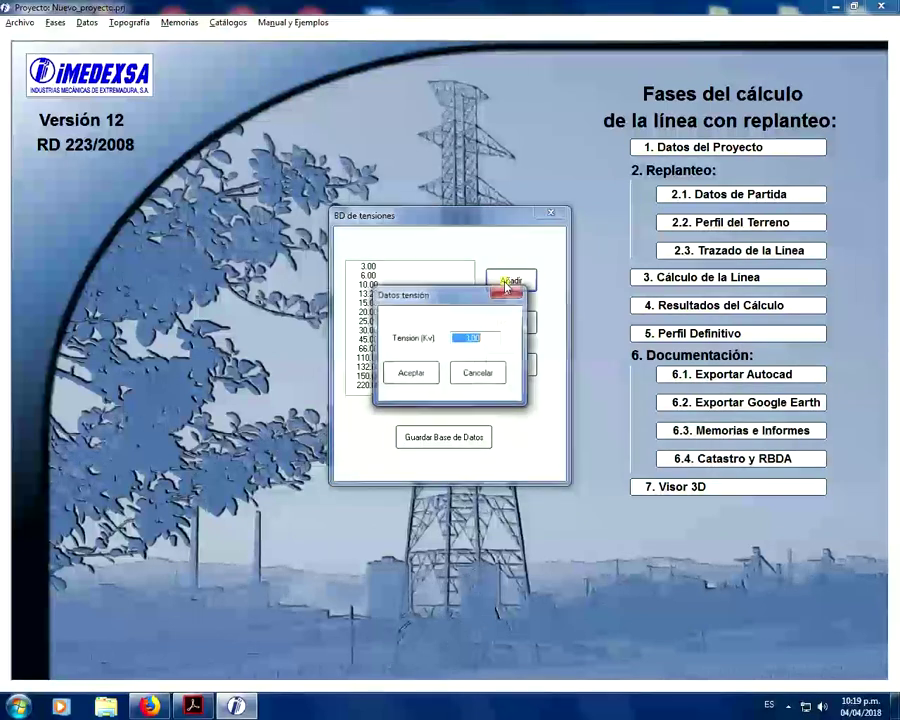
pyautogui.click(512, 293)
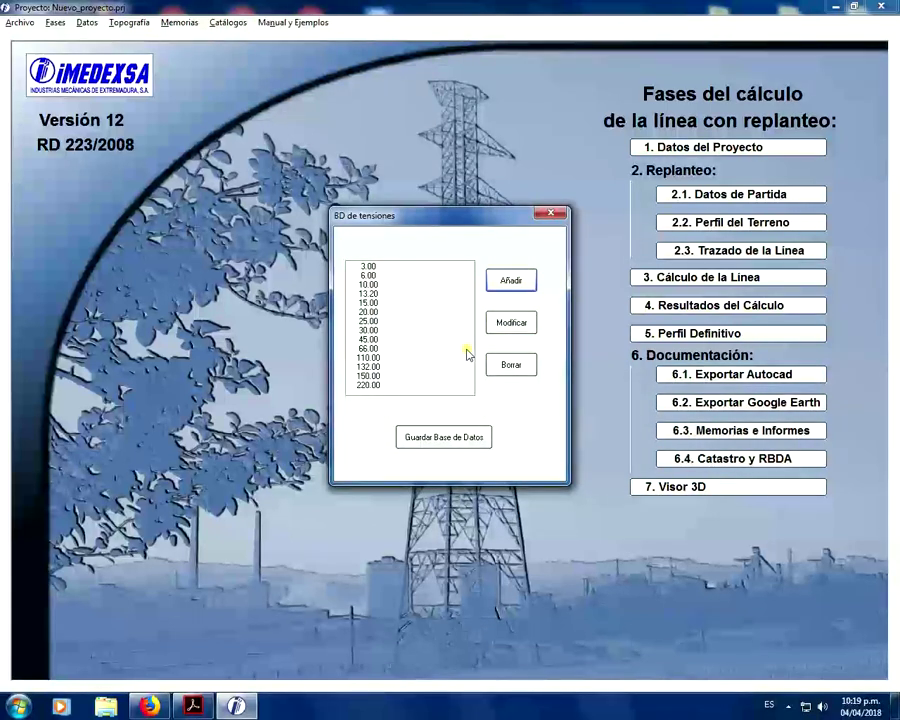
pyautogui.click(549, 216)
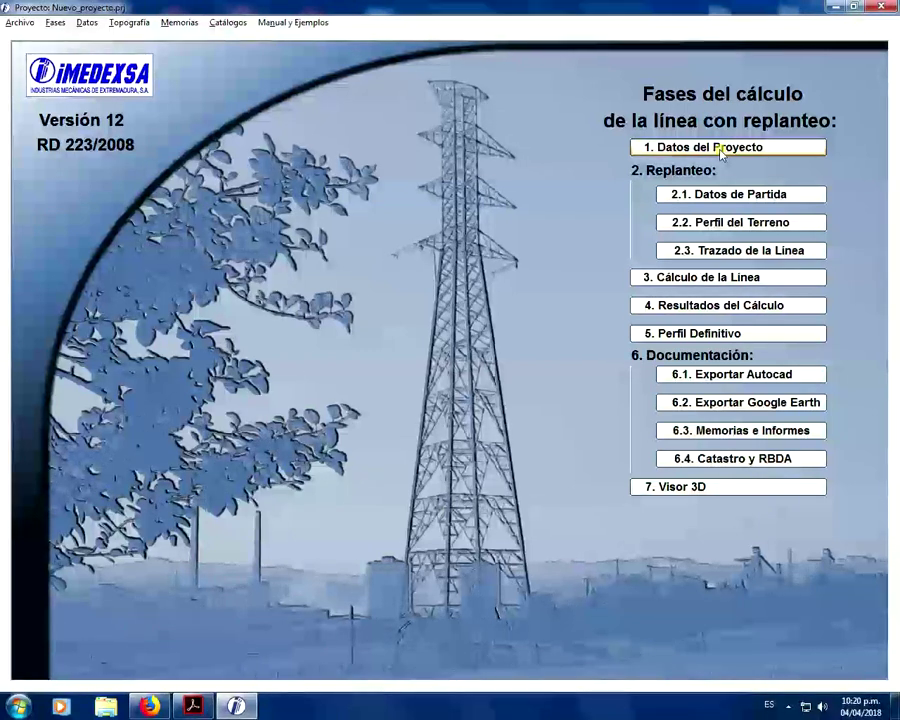
# - Look over the general project data form and its date calendar, and accept the form
pyautogui.click(721, 149)
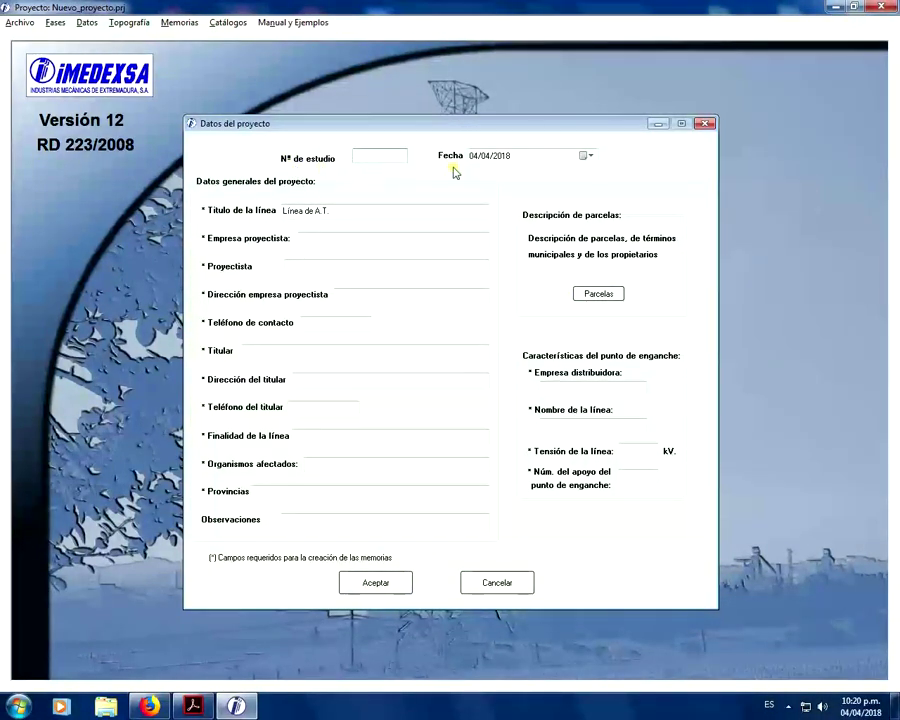
pyautogui.click(586, 156)
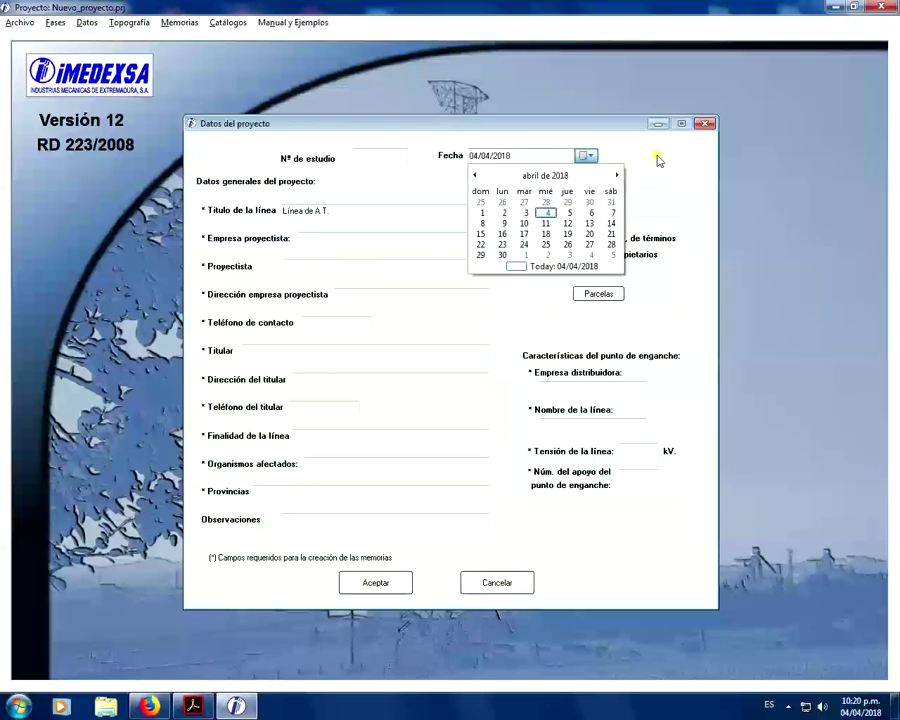
pyautogui.click(657, 159)
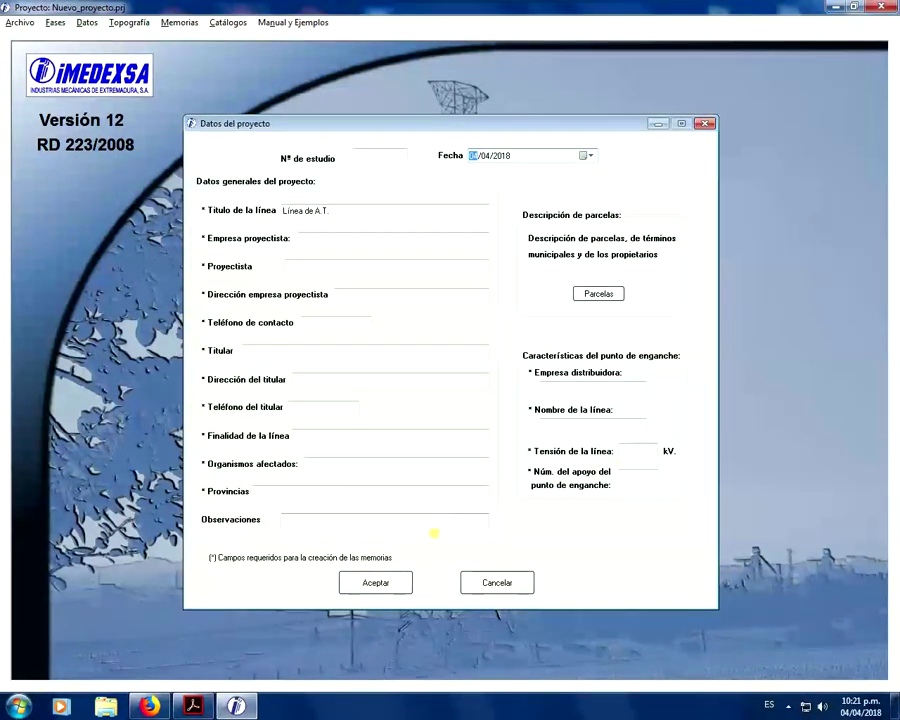
pyautogui.click(388, 585)
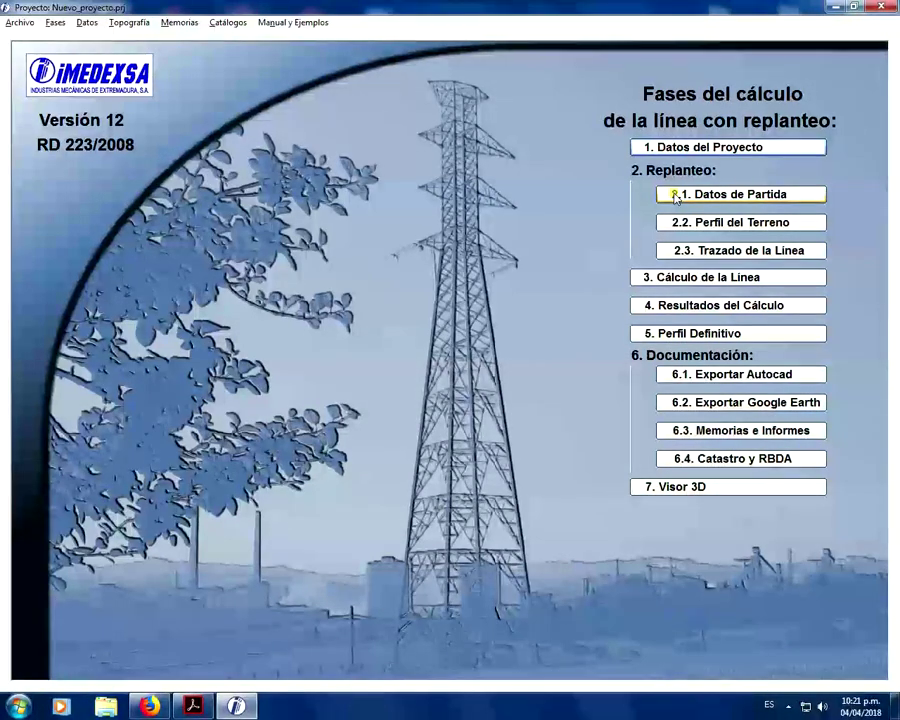
# - Open the starting data for the replanteo and look through the available line voltages
pyautogui.click(677, 196)
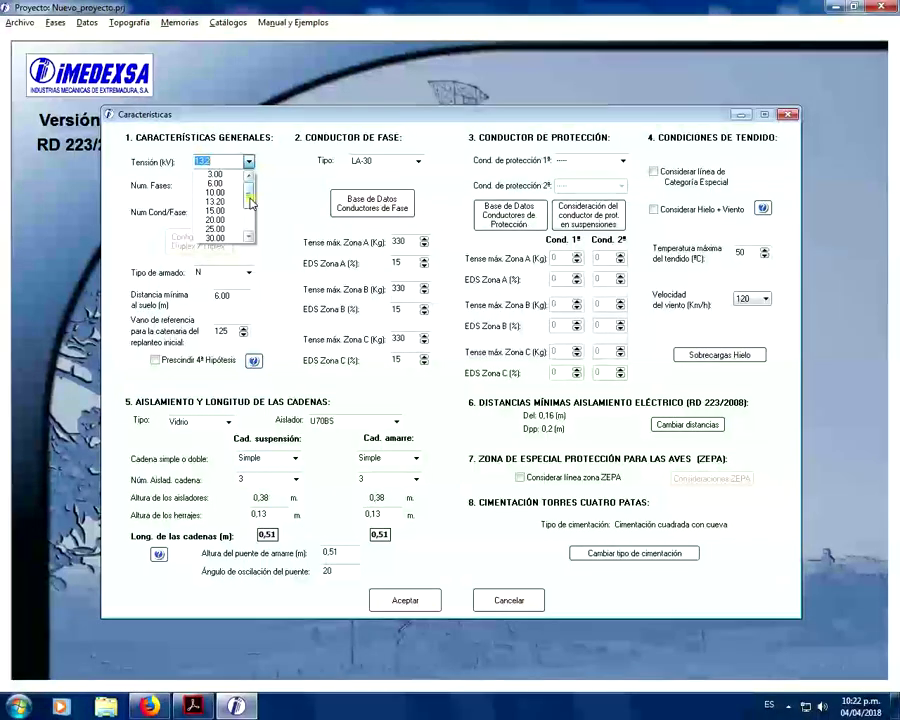
pyautogui.moveTo(250, 203); pyautogui.dragTo(252, 238)
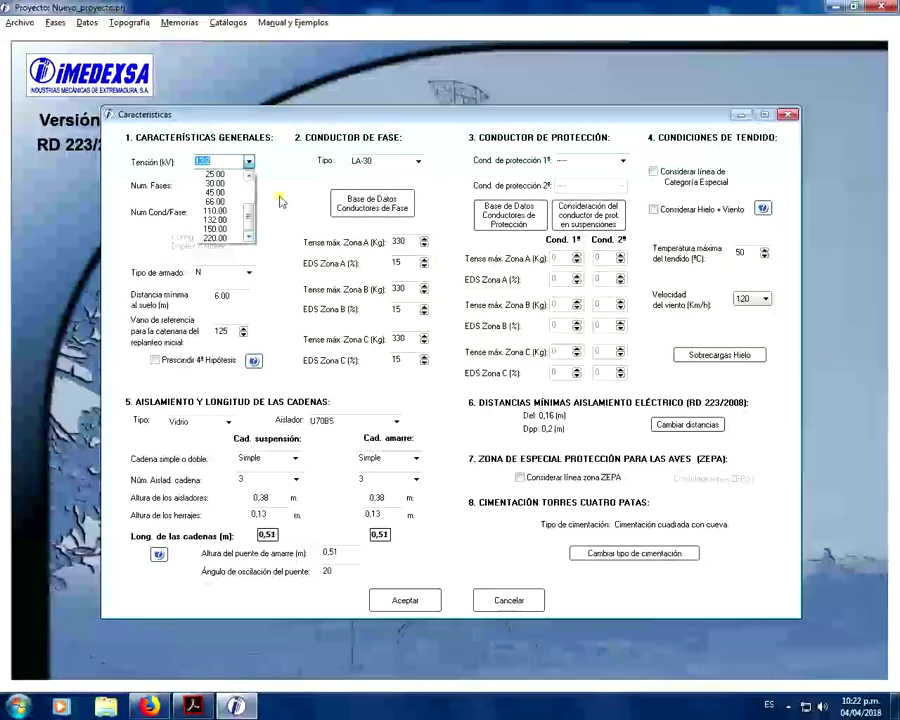
pyautogui.click(279, 218)
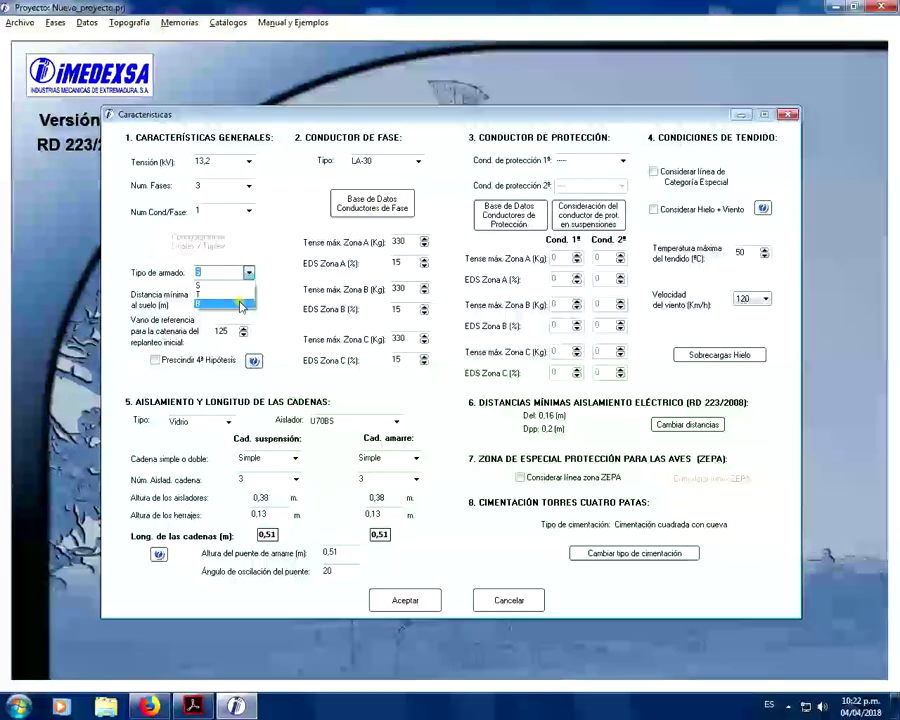
# - Set the line to 6 phases with 2 conductors per phase and accept the Duplex / Triplex configuration
pyautogui.click(248, 274)
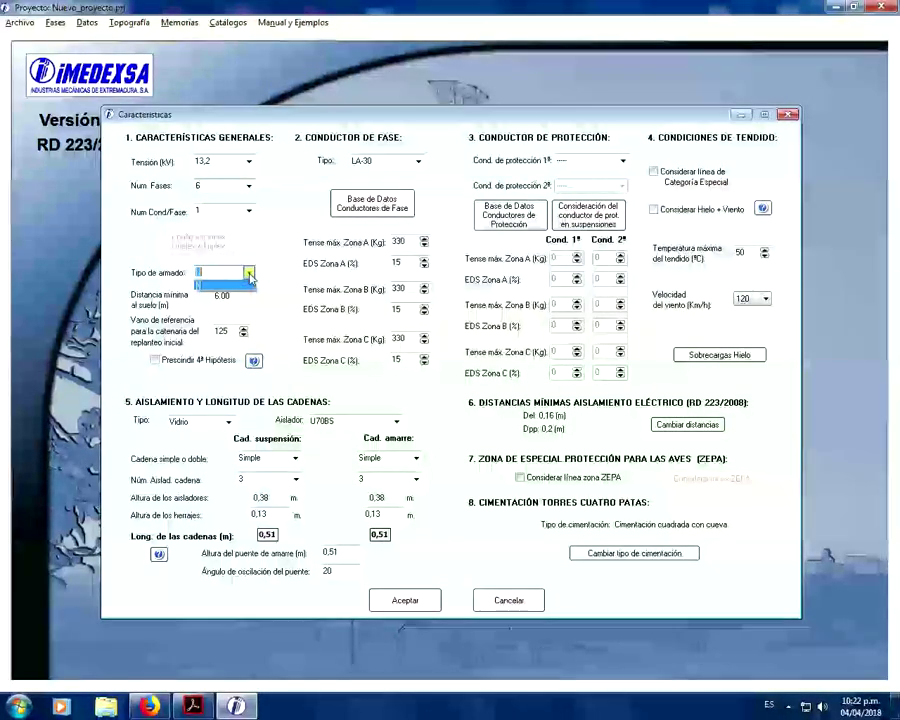
pyautogui.click(249, 274)
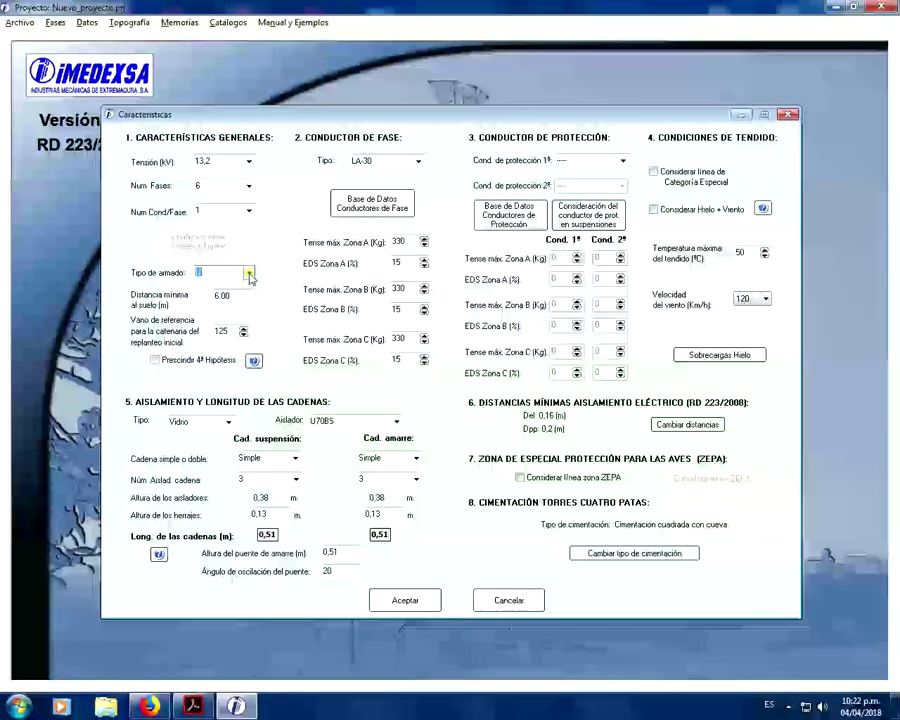
pyautogui.click(249, 211)
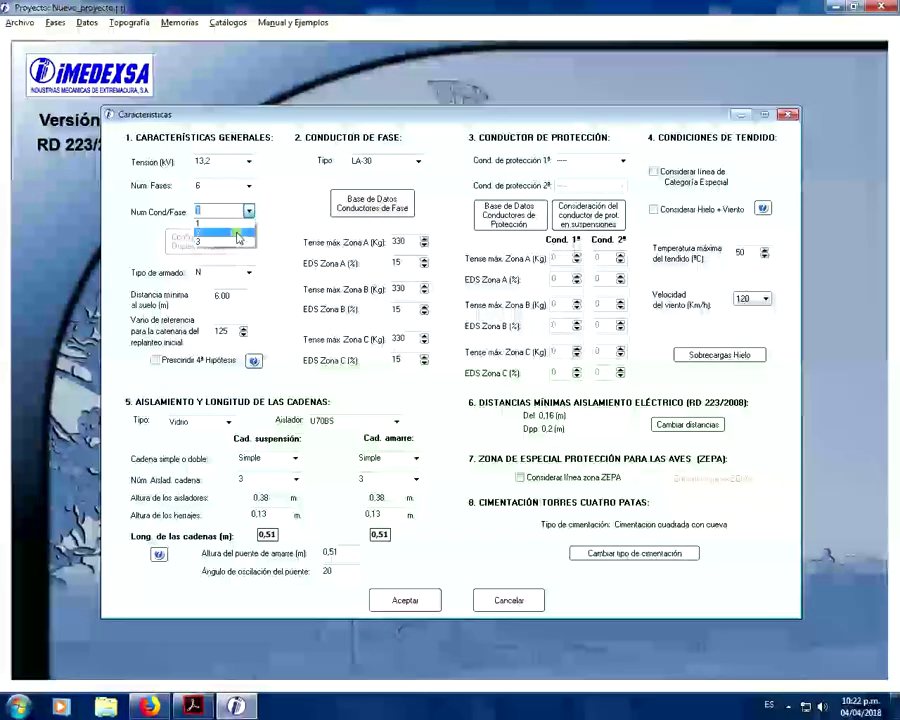
pyautogui.click(236, 234)
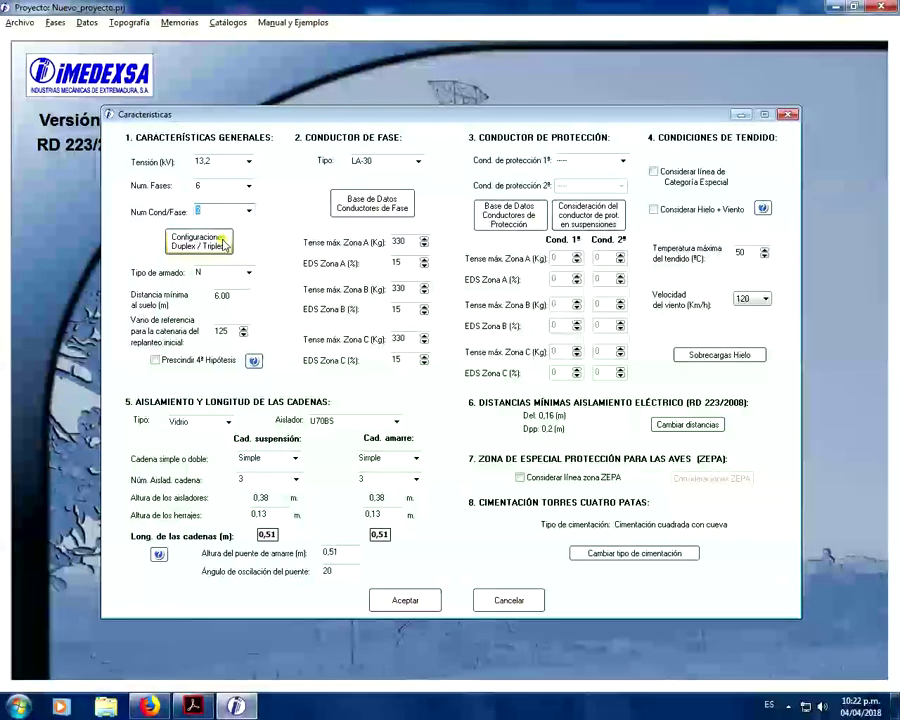
pyautogui.click(222, 244)
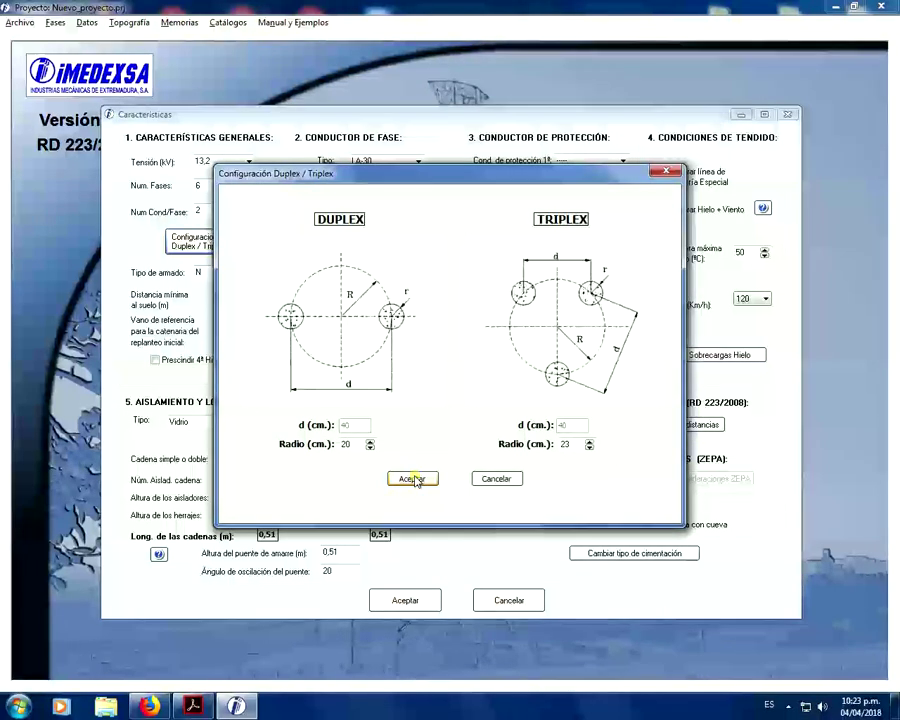
pyautogui.click(413, 479)
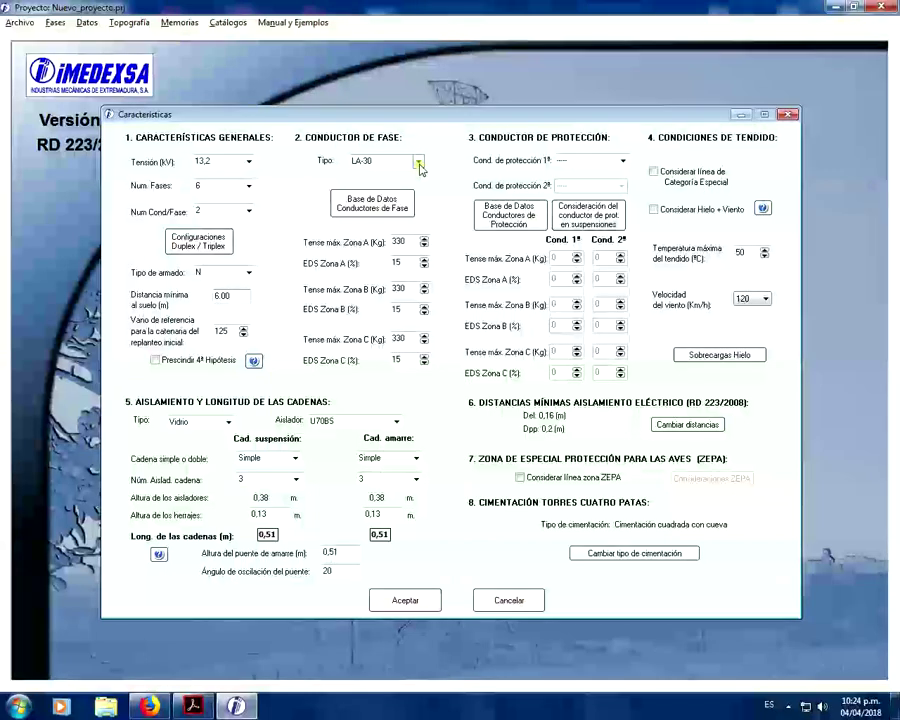
# - Look through the available phase conductor types and the phase conductor database, and close the database
pyautogui.click(419, 163)
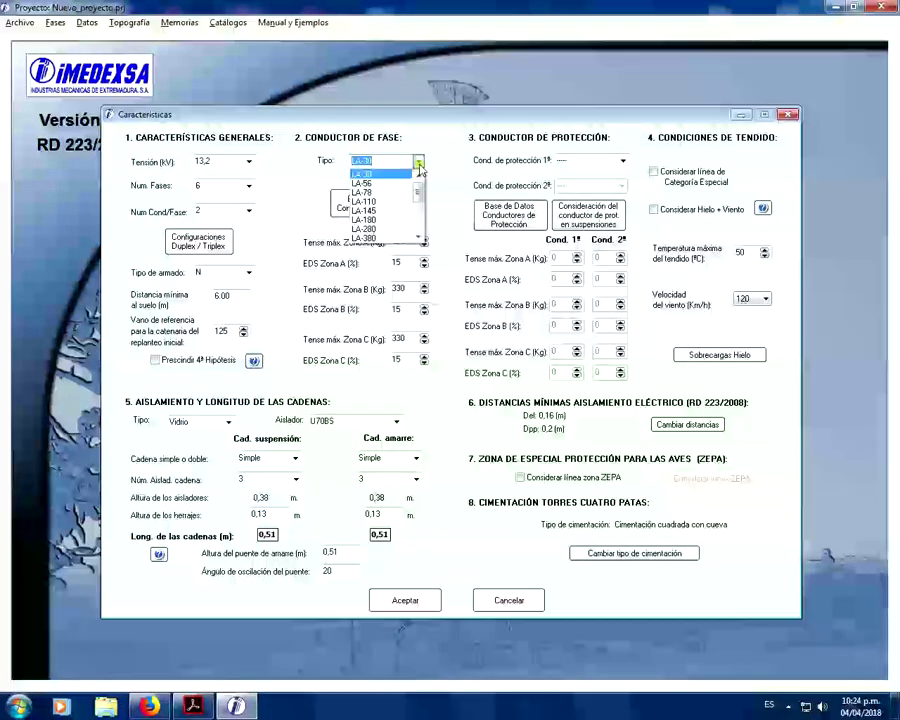
pyautogui.moveTo(416, 190); pyautogui.dragTo(419, 233)
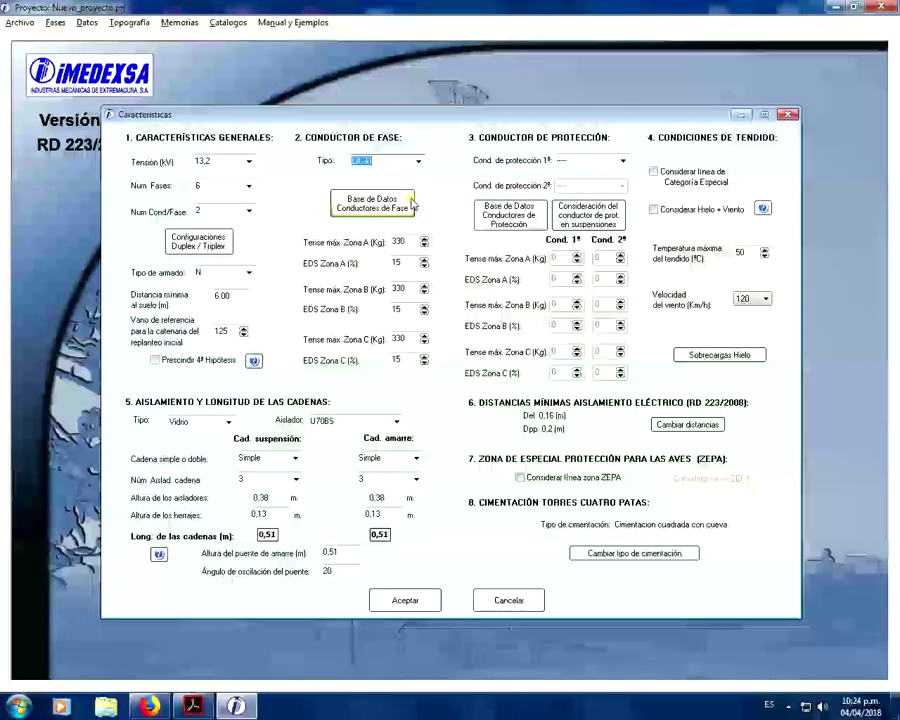
pyautogui.click(410, 203)
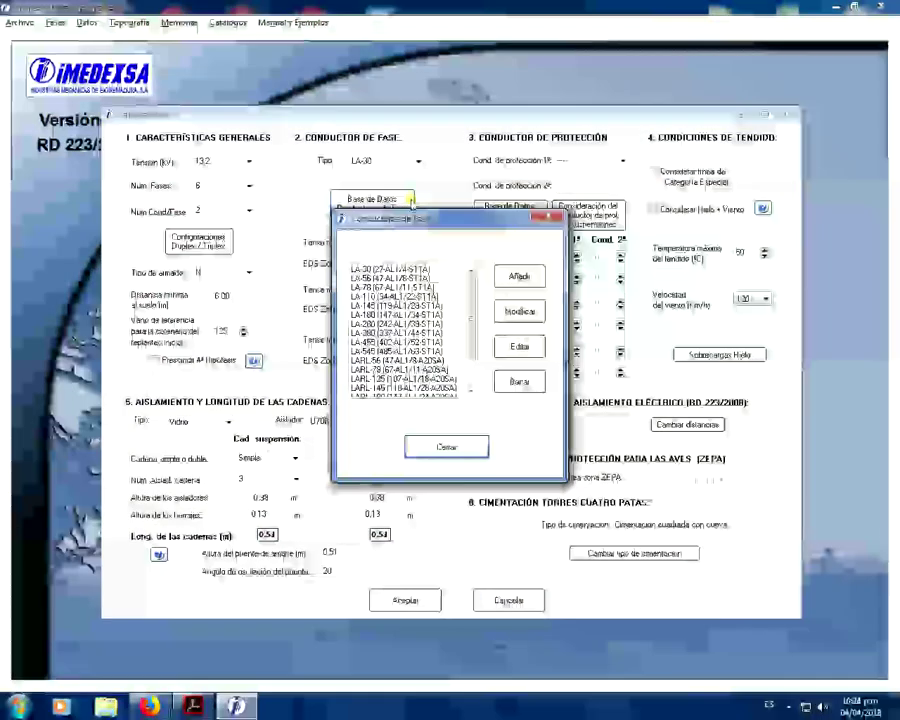
pyautogui.scroll(-2, 447, 316)
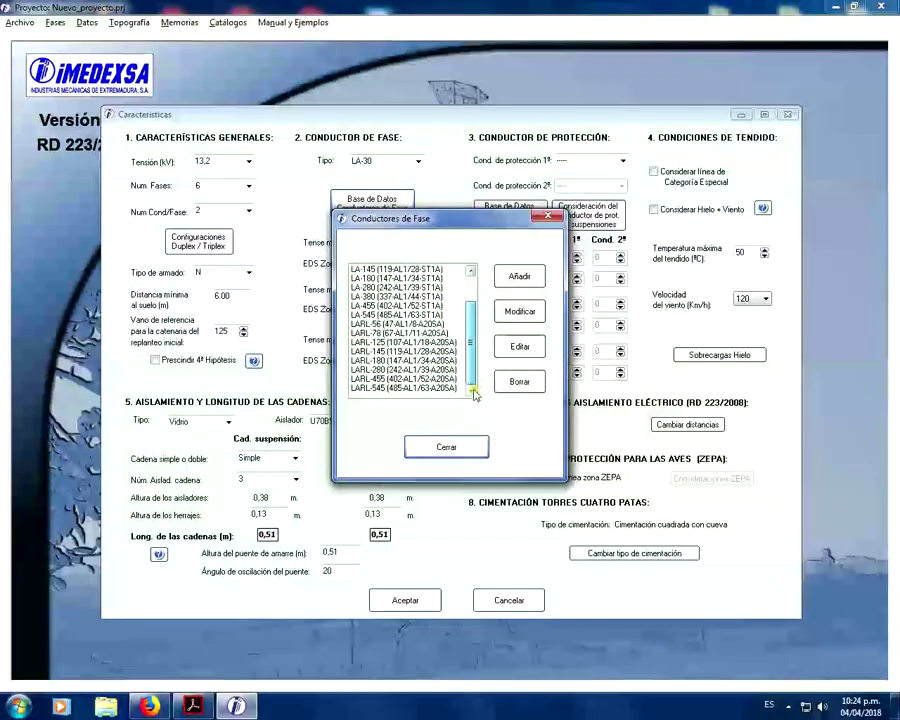
pyautogui.click(545, 218)
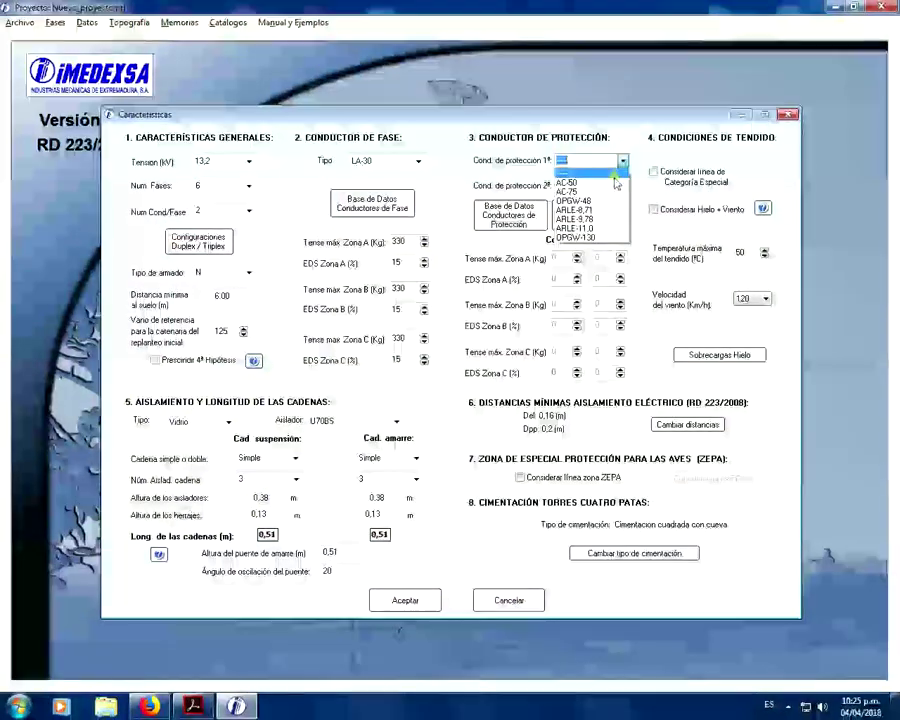
# - Set both protection conductors to AC-50 and view the protection conductor database
pyautogui.click(622, 186)
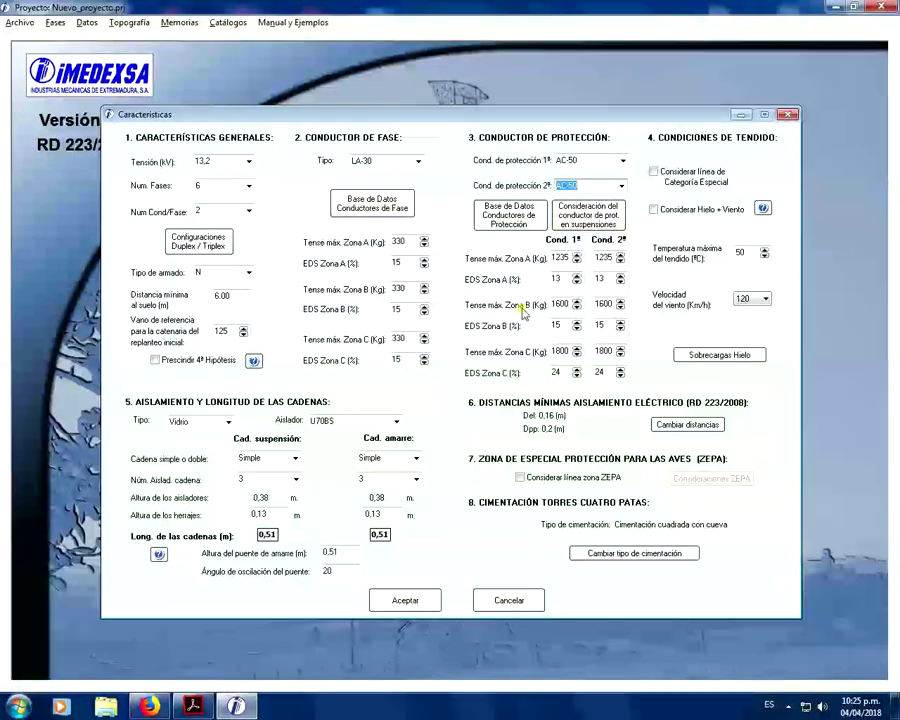
pyautogui.click(531, 228)
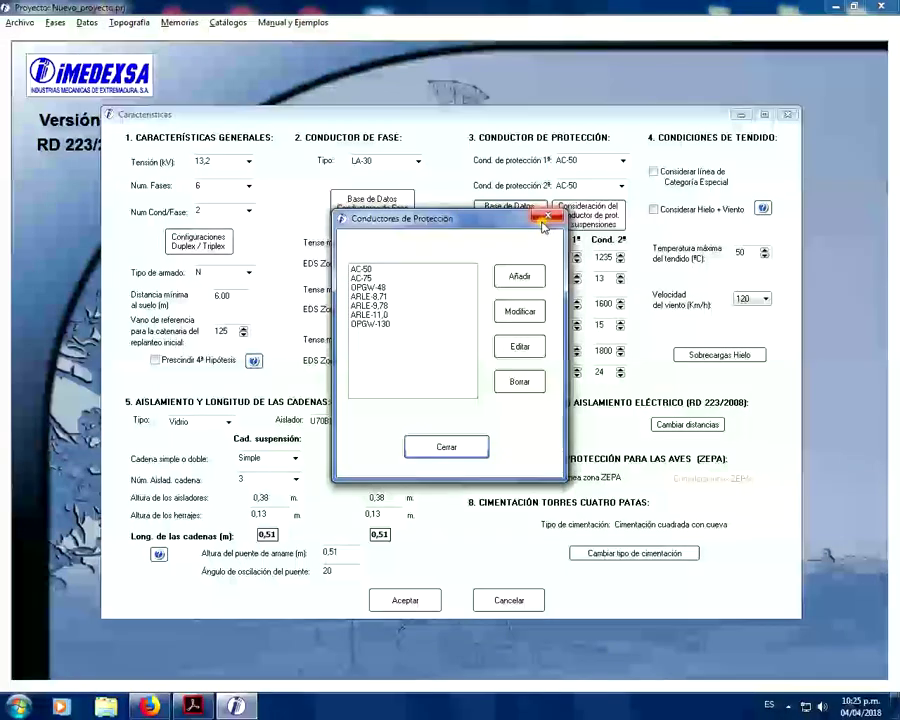
pyautogui.click(546, 218)
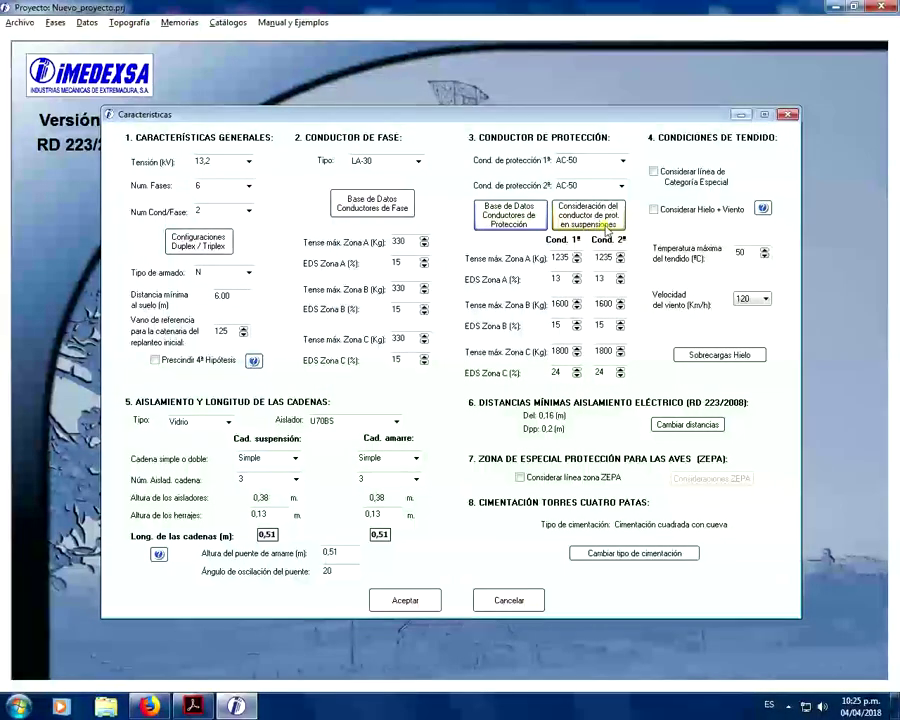
# - Accept the "SUSPENSIÓN" consideration for protection conductor imbalance and breakage on suspension supports
pyautogui.click(605, 226)
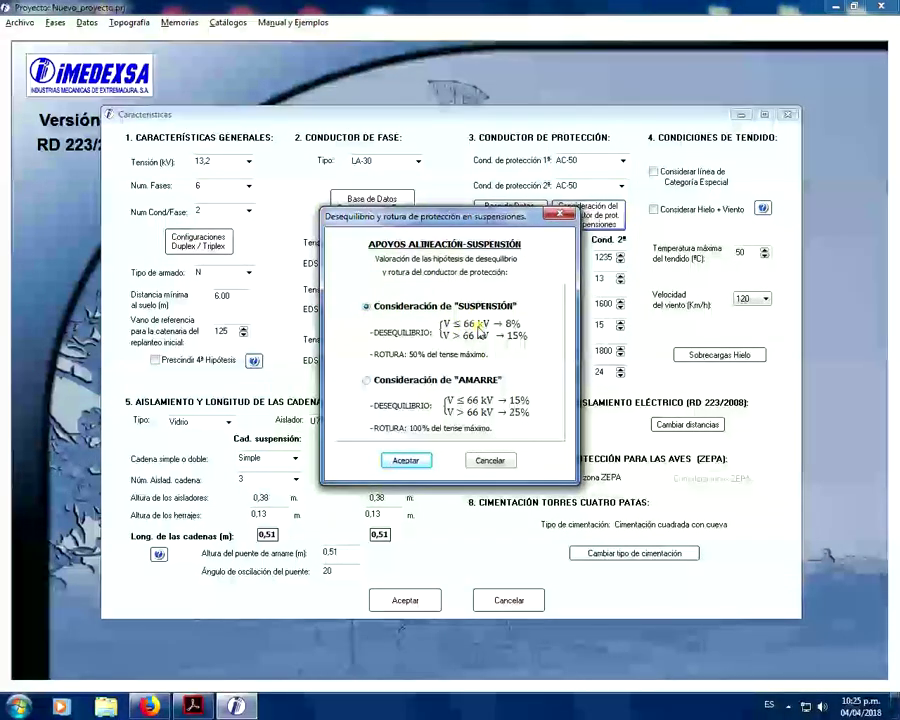
pyautogui.click(417, 461)
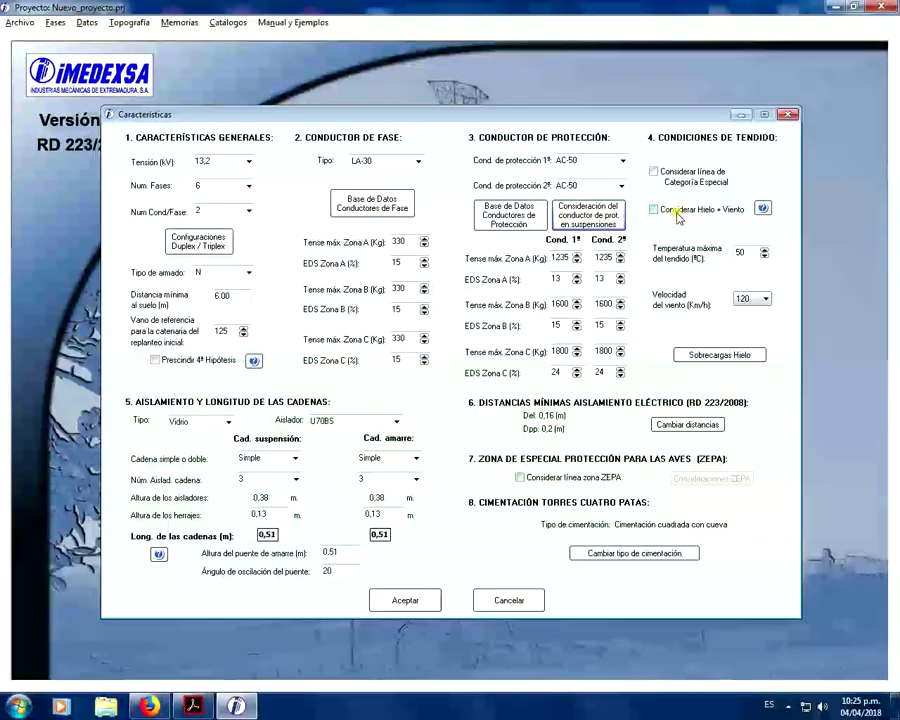
# - Enable the combined ice and wind consideration and keep the wind speed at 120 km/h
pyautogui.click(678, 216)
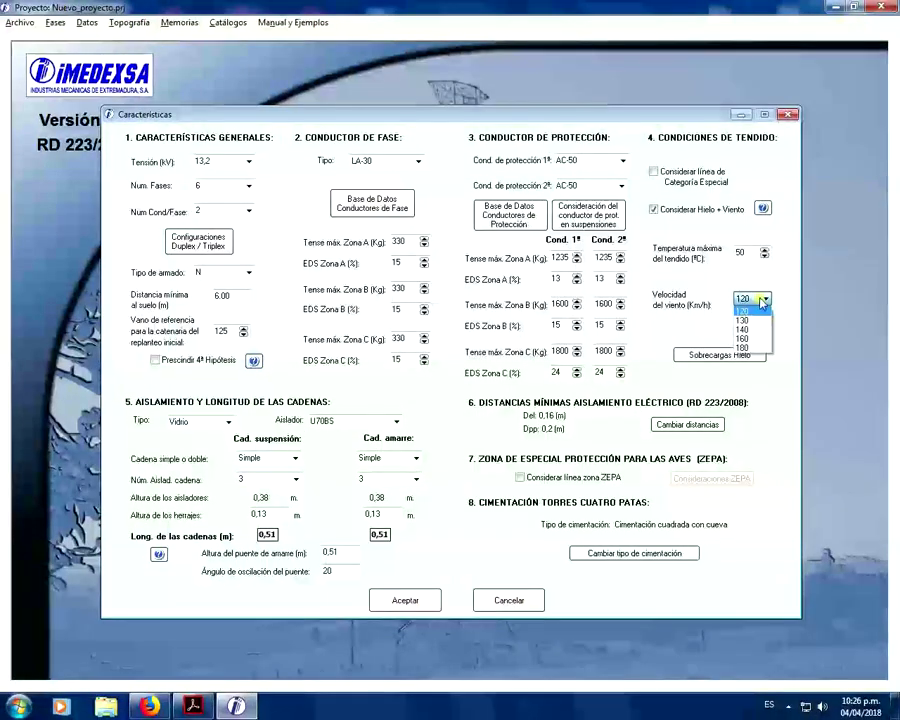
pyautogui.click(763, 302)
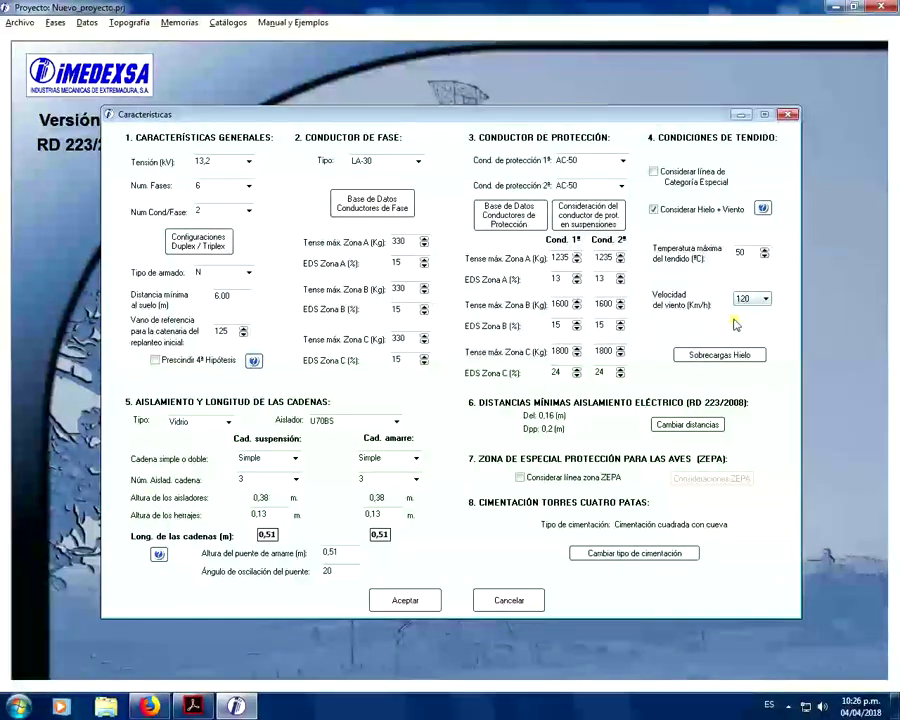
# - View the ice overload formulas and altitude graph for zones B and C, and close them
pyautogui.click(721, 355)
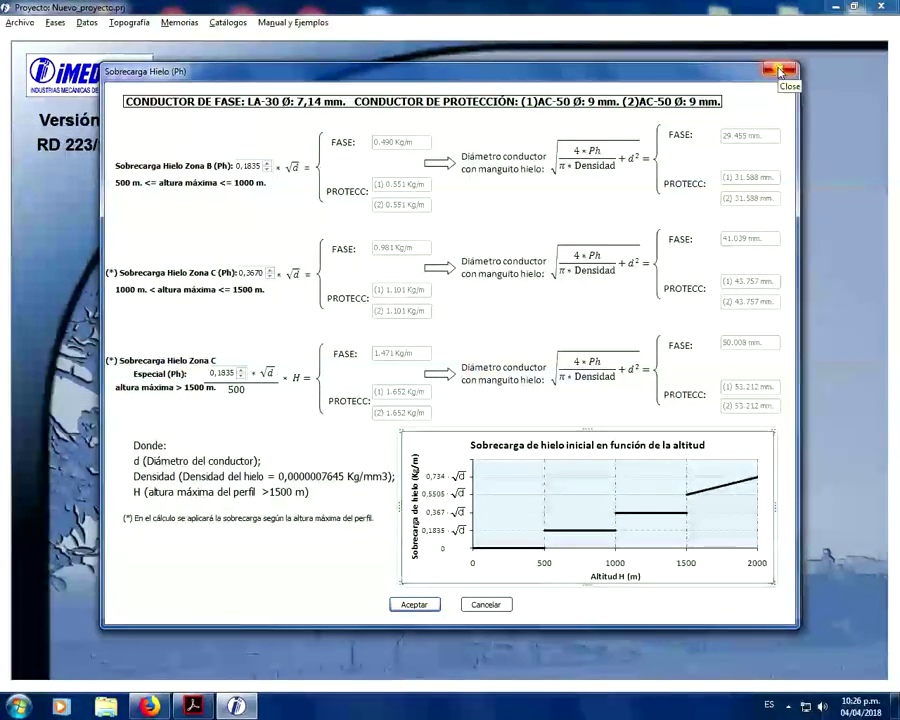
pyautogui.click(779, 71)
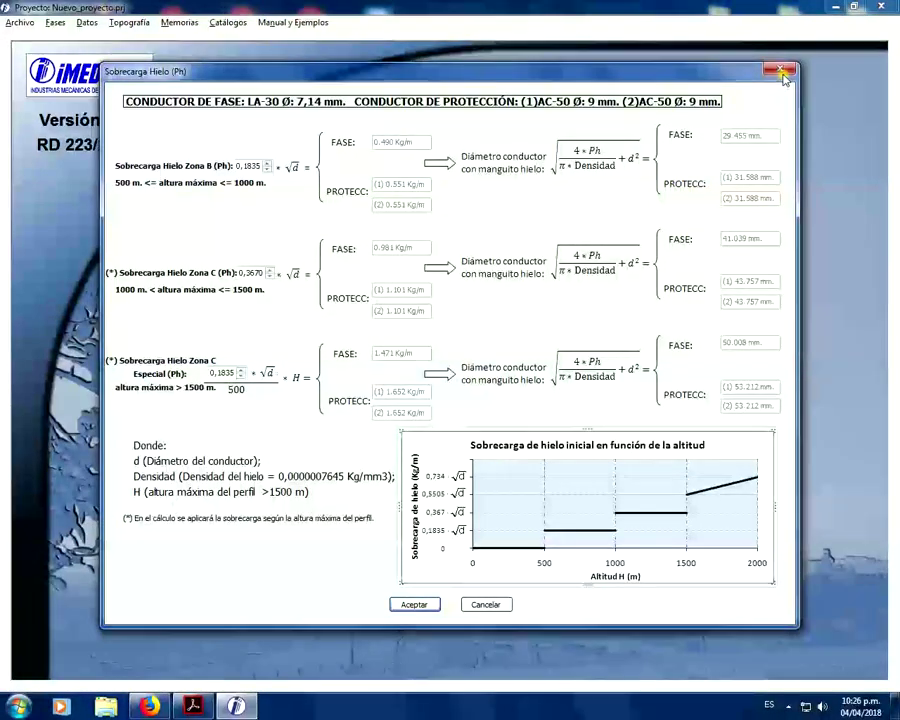
pyautogui.click(780, 71)
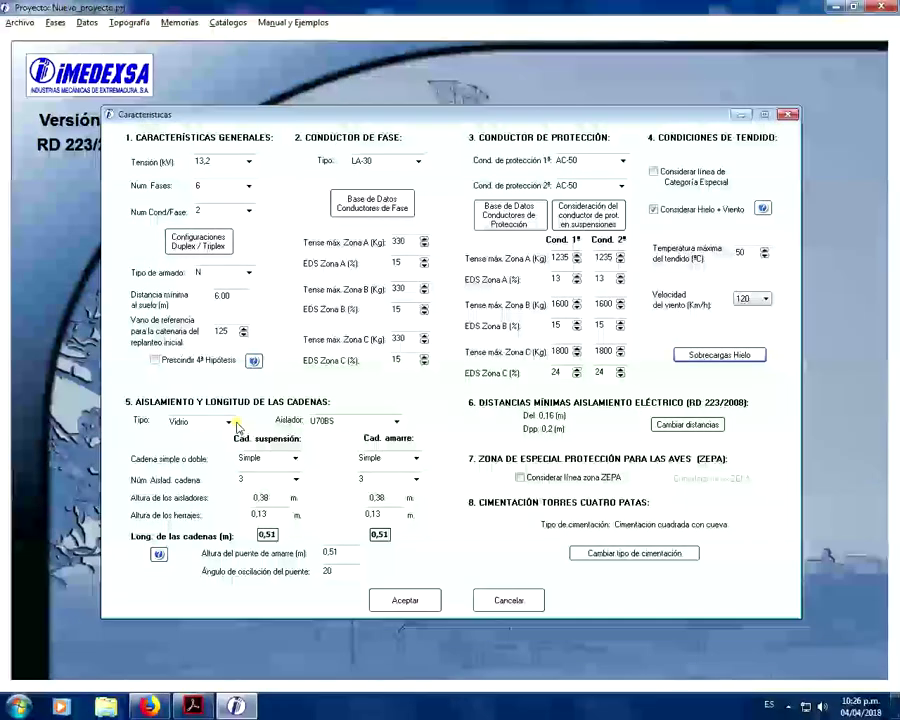
# - Keep "Vidrio" as the insulation type and set both the suspension and tension strings to "Doble"
pyautogui.click(229, 422)
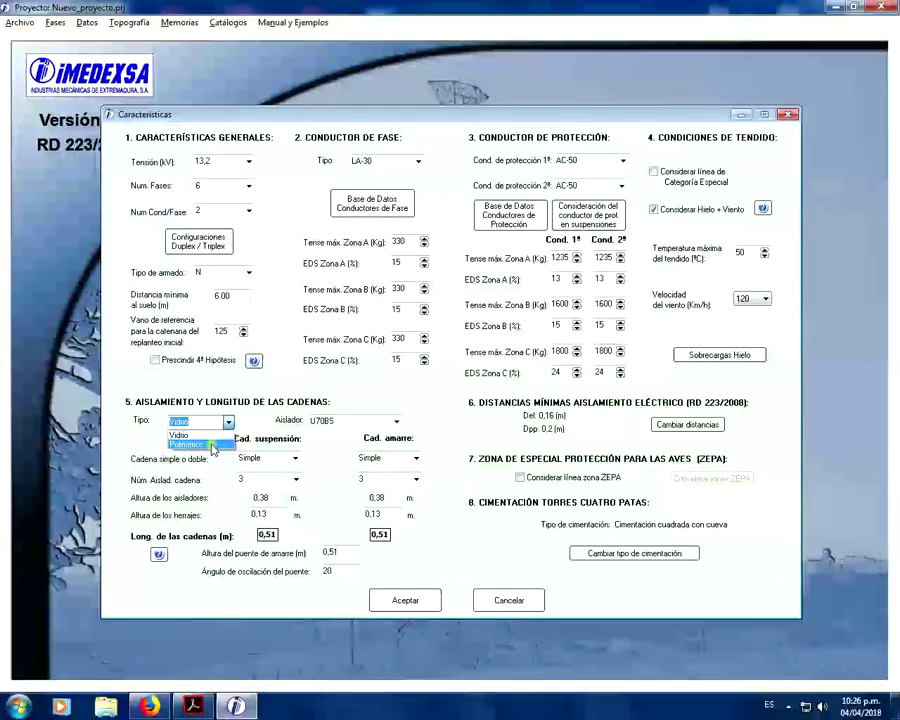
pyautogui.press('Down')
pyautogui.press('Return')
pyautogui.click(228, 422)
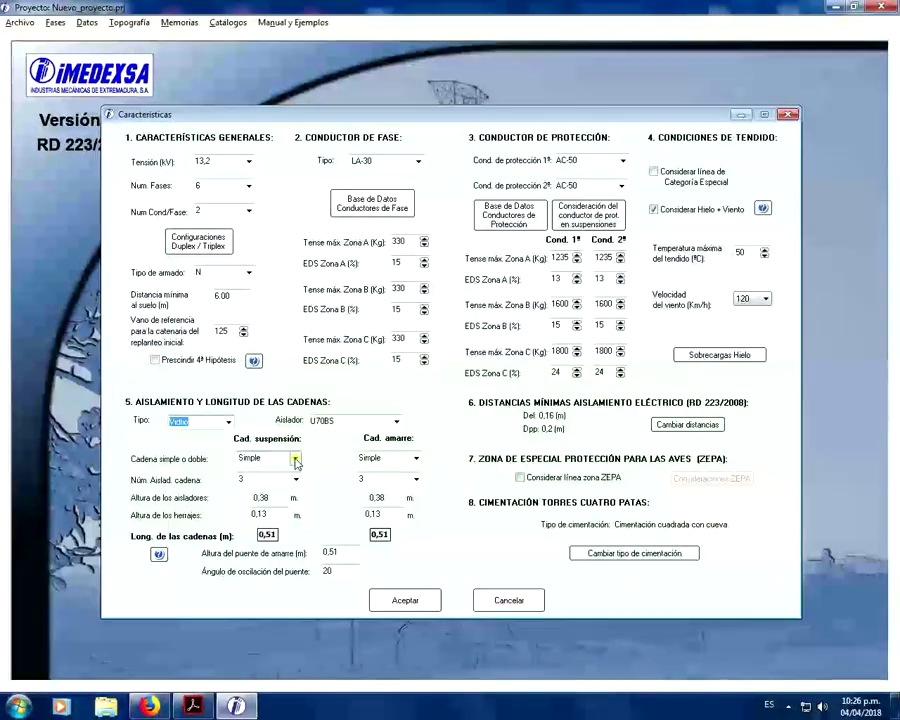
pyautogui.click(295, 458)
pyautogui.click(278, 481)
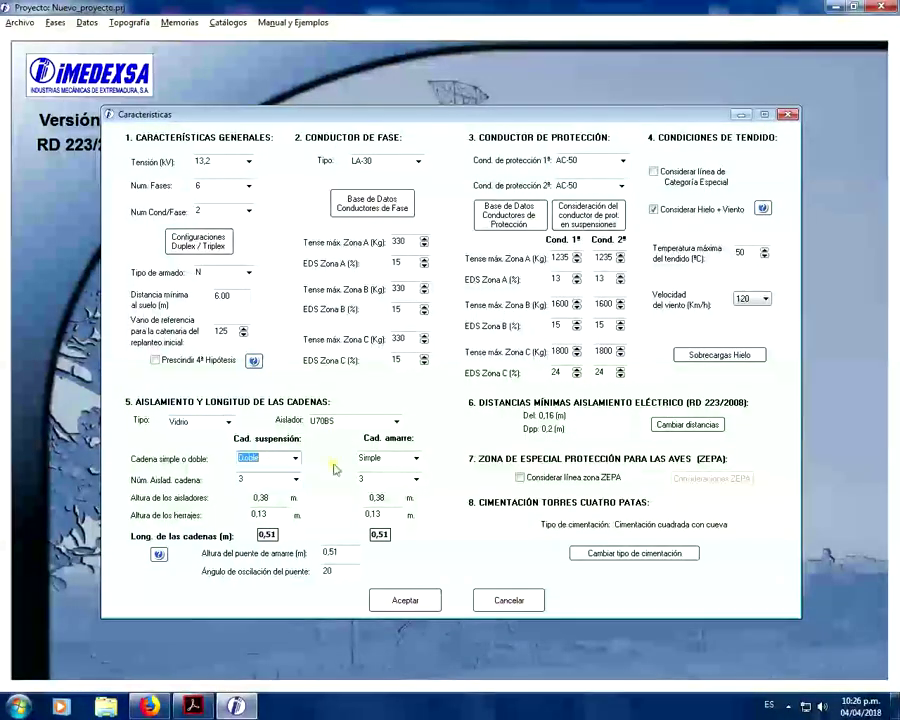
pyautogui.click(417, 458)
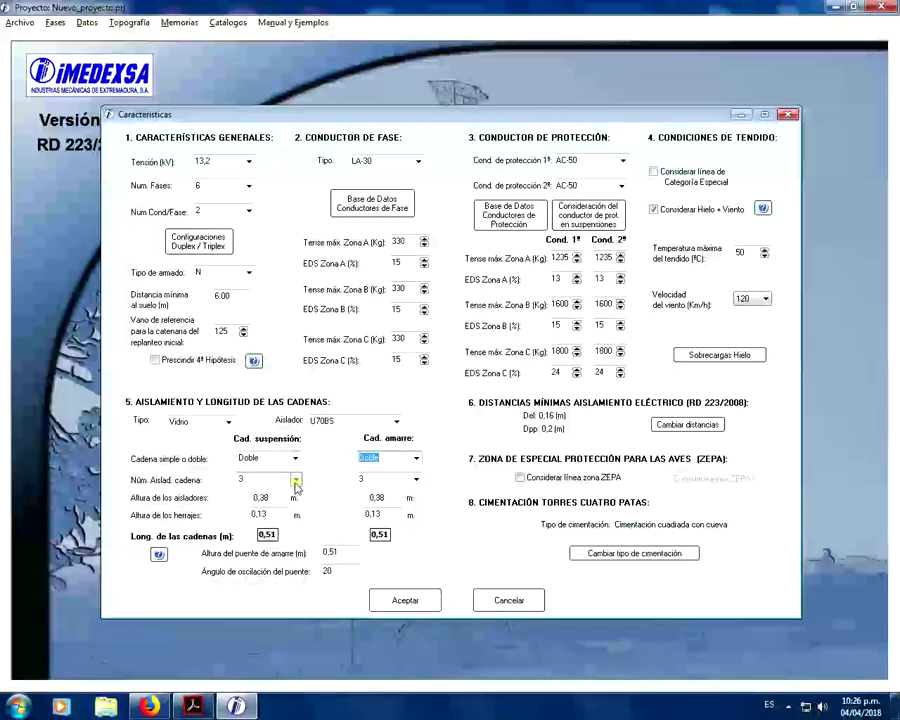
# - Keep 3 insulators in the suspension string and accept the minimum insulation distances Del 0,16 m and Dpp 0,2 m
pyautogui.click(295, 481)
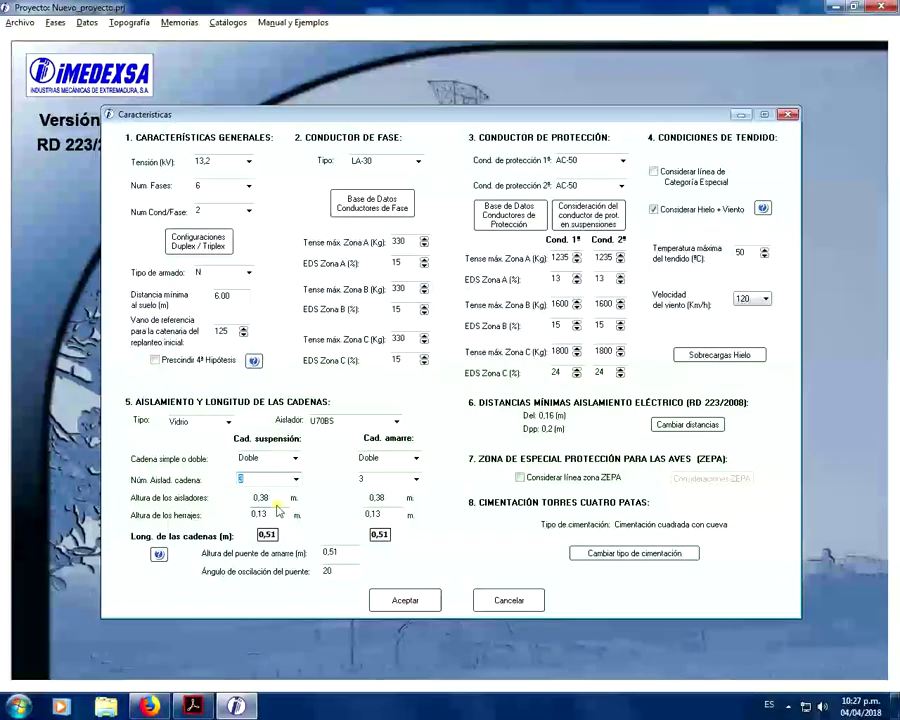
pyautogui.write('3')
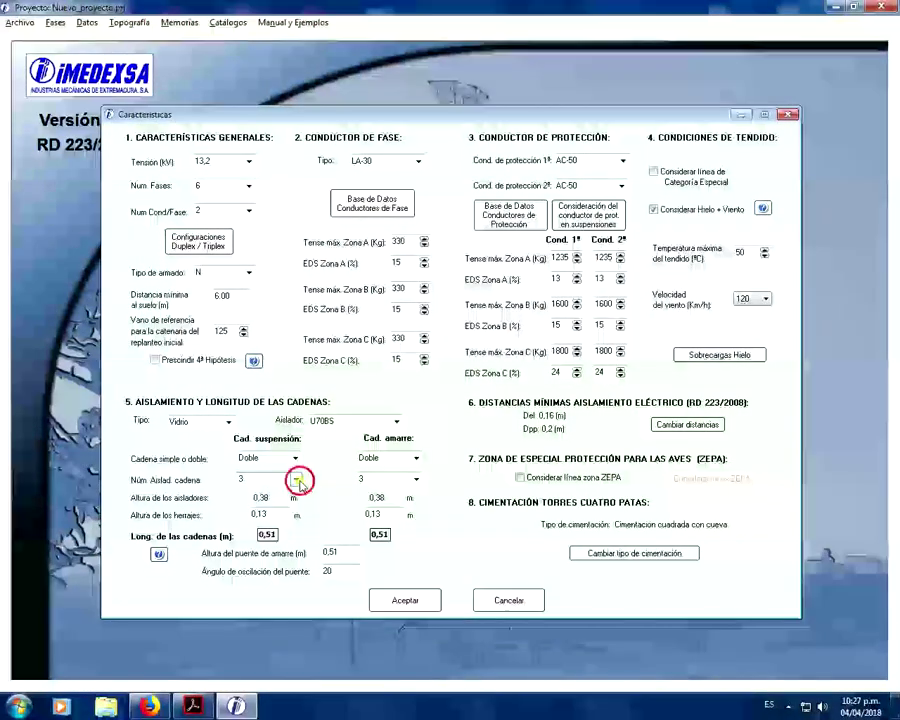
pyautogui.click(296, 480)
pyautogui.click(300, 507)
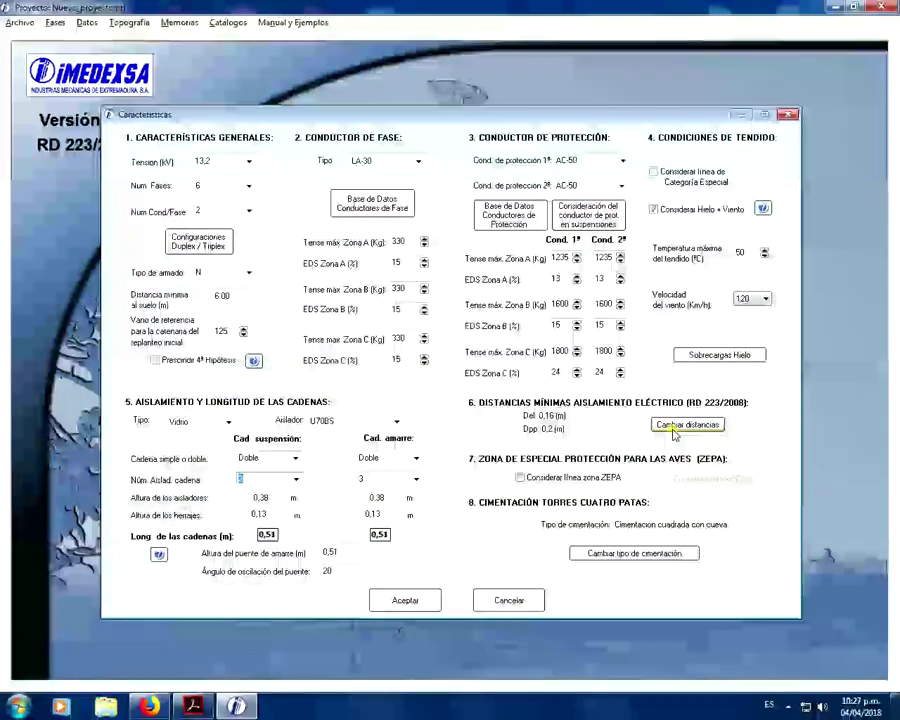
pyautogui.click(675, 425)
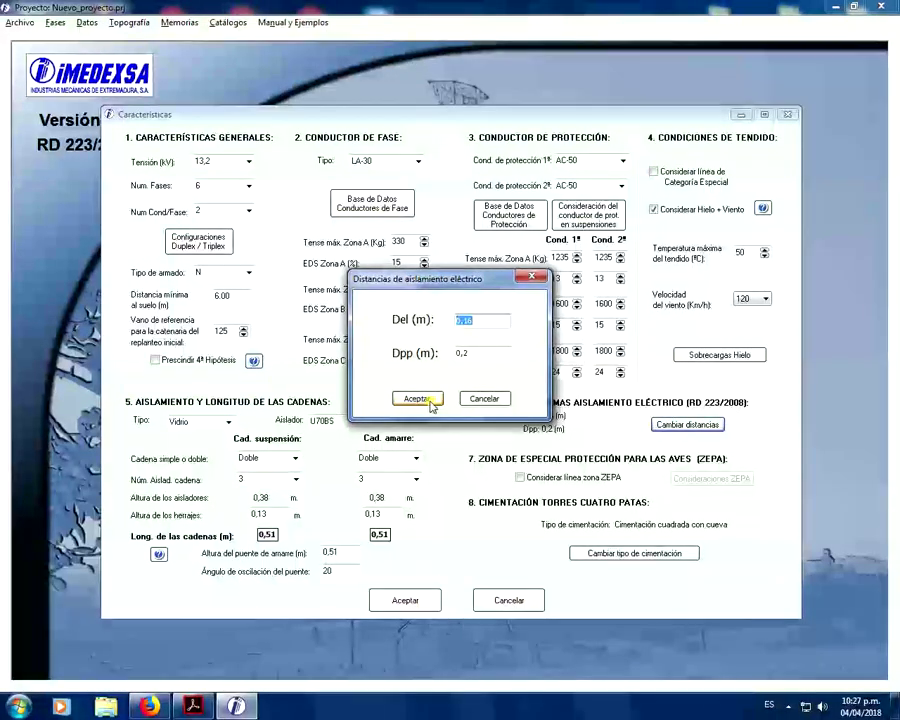
pyautogui.click(430, 403)
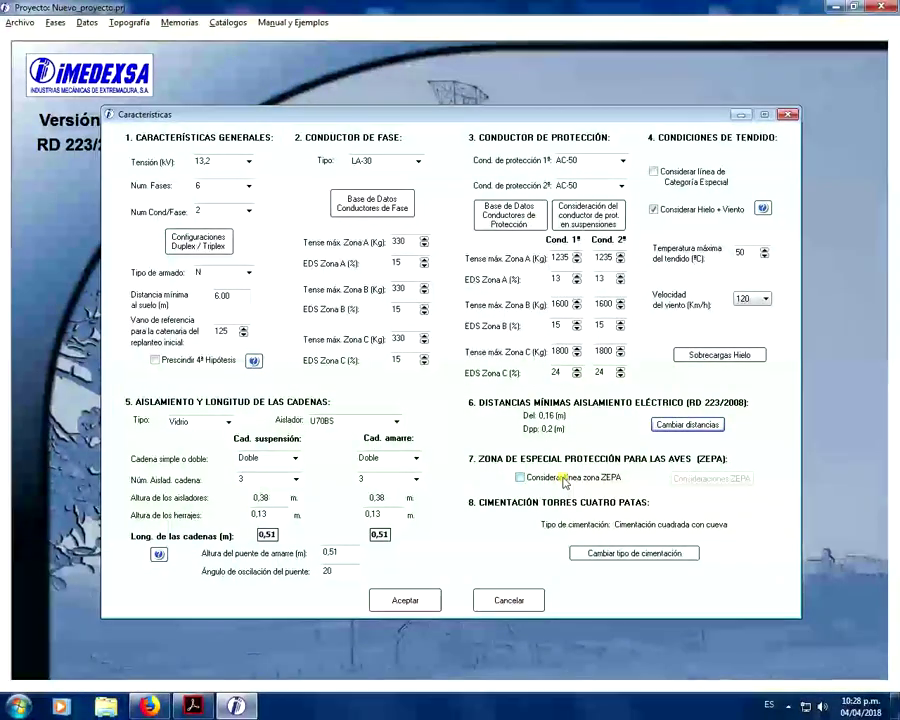
# - View the ZEPA bird-protection considerations, cancel them and leave the ZEPA line option disabled
pyautogui.click(565, 479)
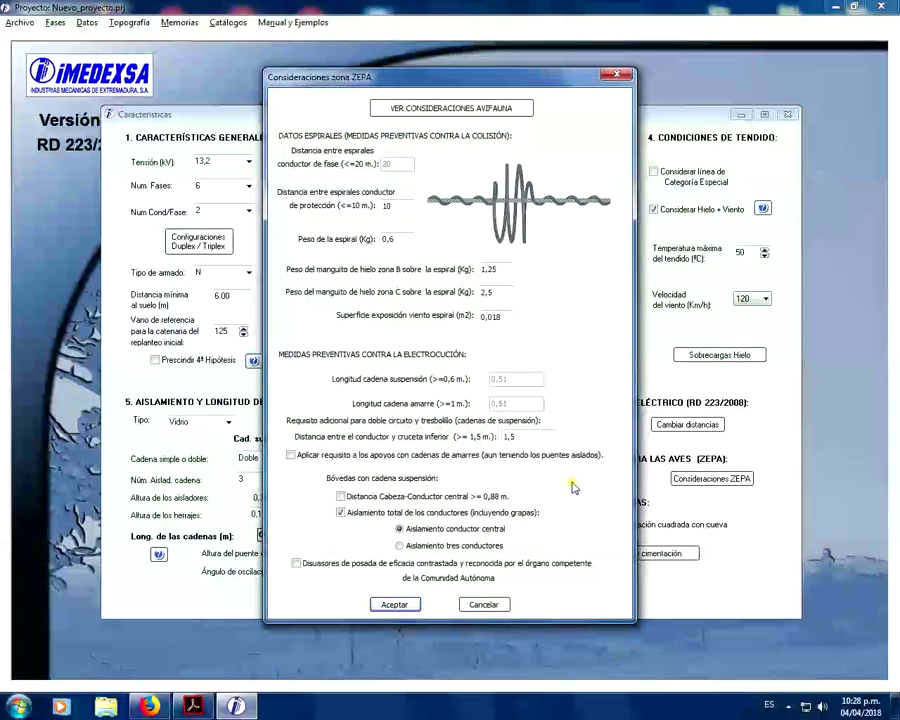
pyautogui.click(504, 604)
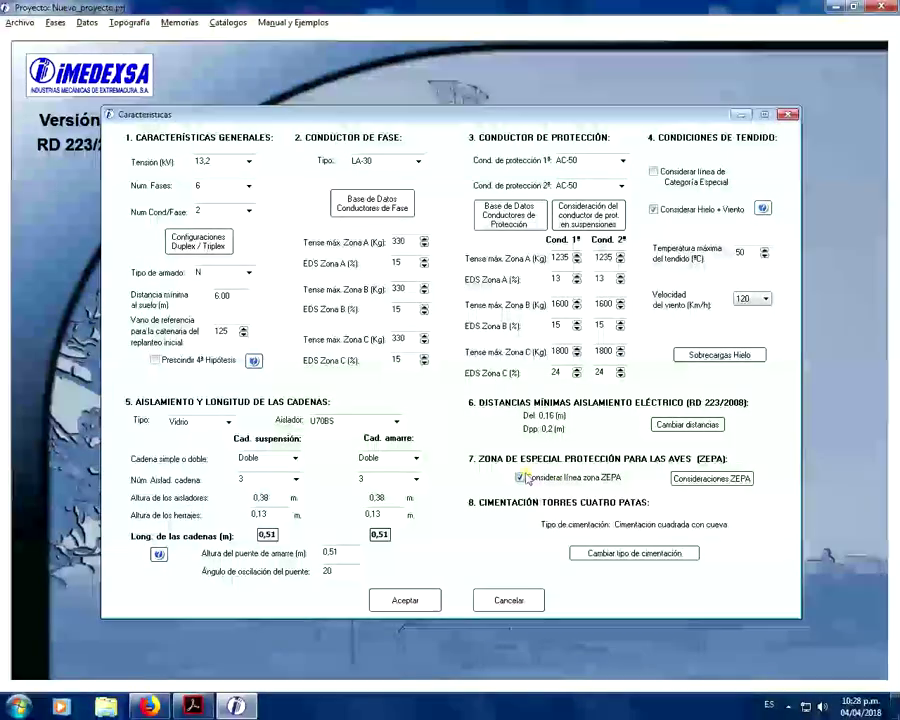
pyautogui.click(520, 478)
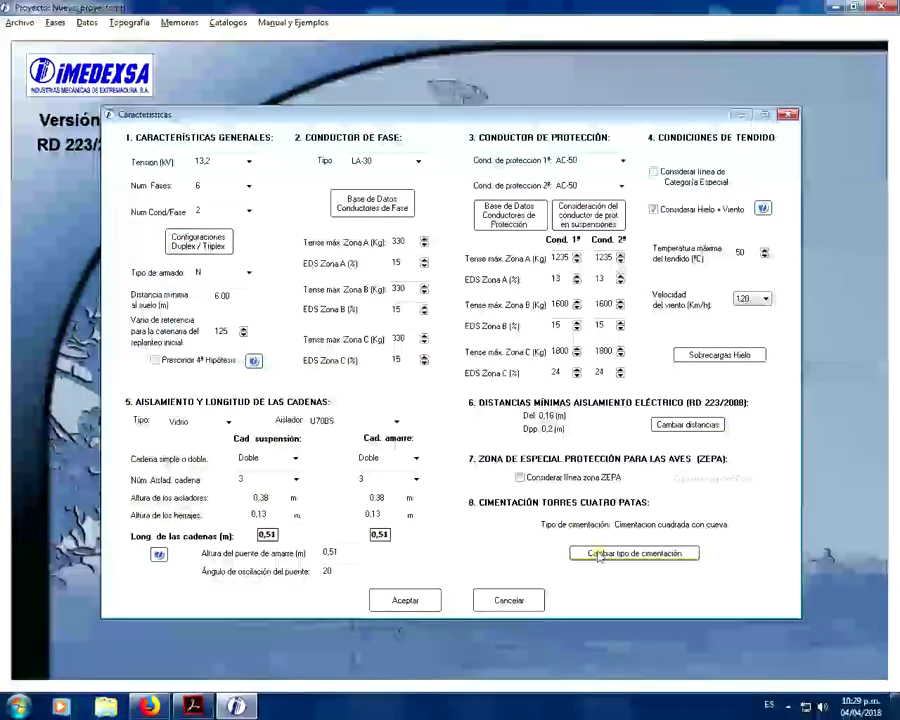
# - Compare the four-legged tower foundation types, keep "Cimentación cuadrada con cueva" and accept the line characteristics
pyautogui.click(600, 553)
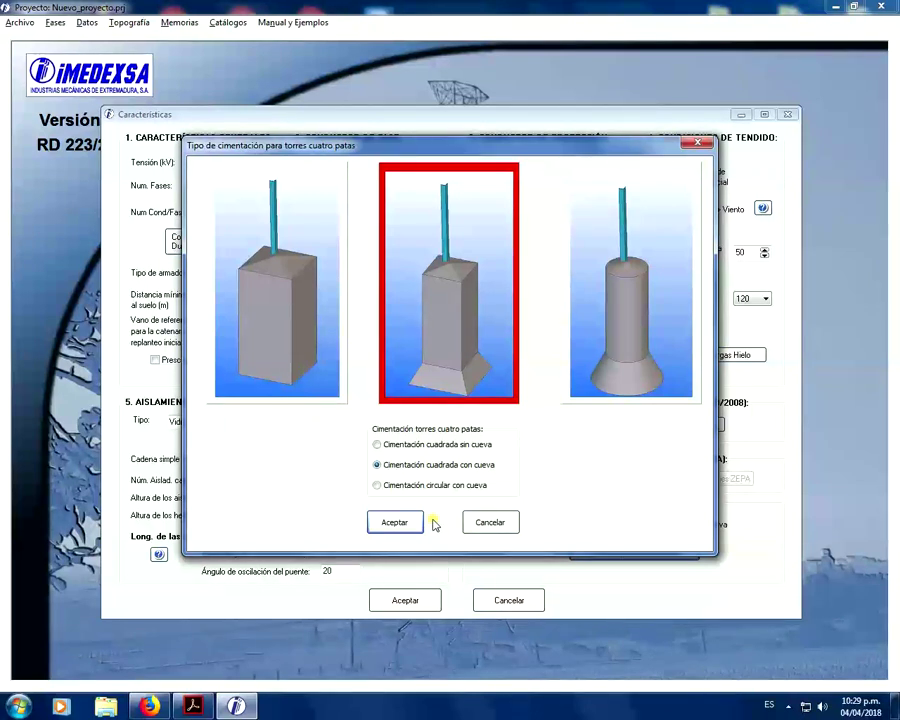
pyautogui.click(340, 382)
pyautogui.click(630, 388)
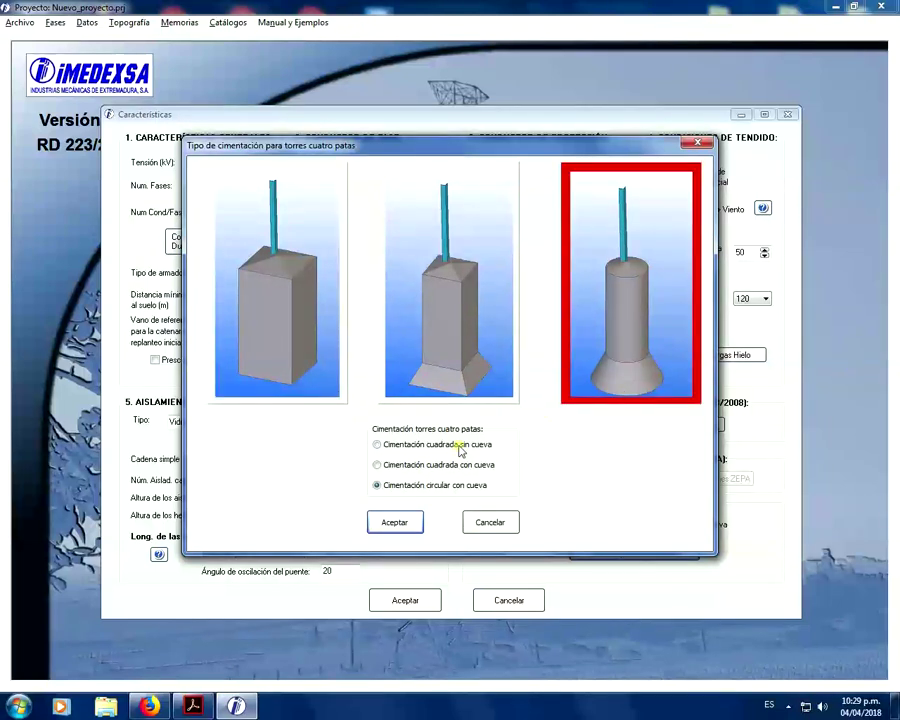
pyautogui.click(428, 465)
pyautogui.click(414, 524)
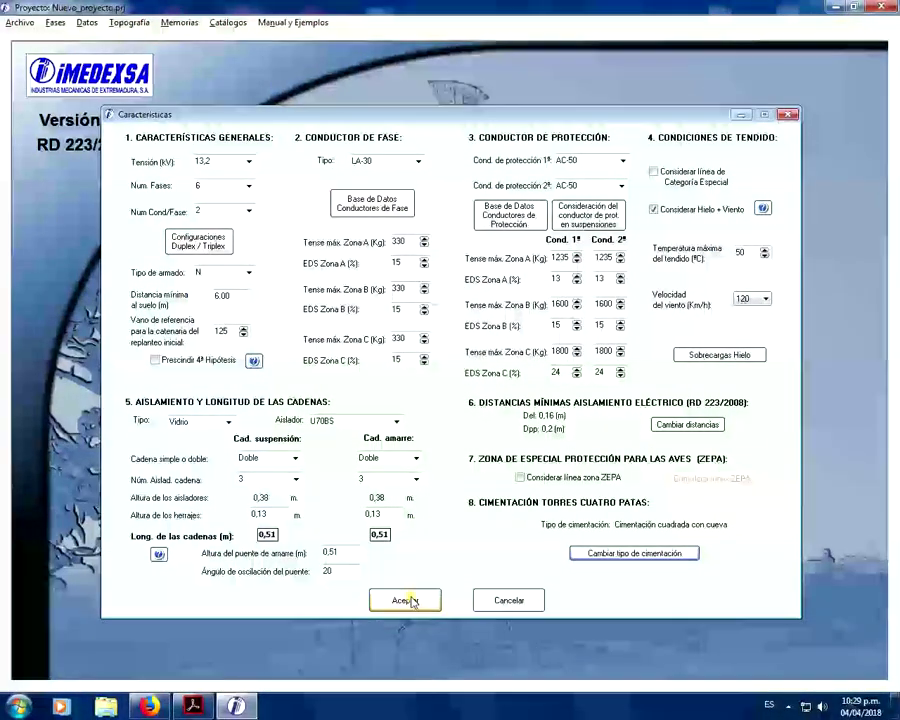
pyautogui.click(405, 600)
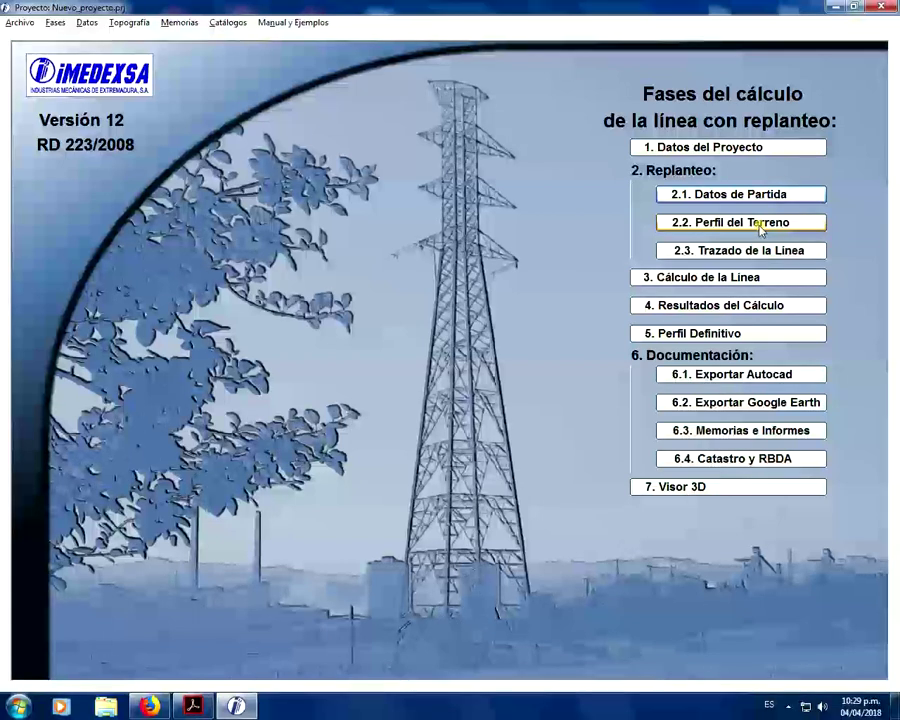
# - Open the terrain profile phase, view the options for importing a profile and a plan, and cancel both imports
pyautogui.click(758, 226)
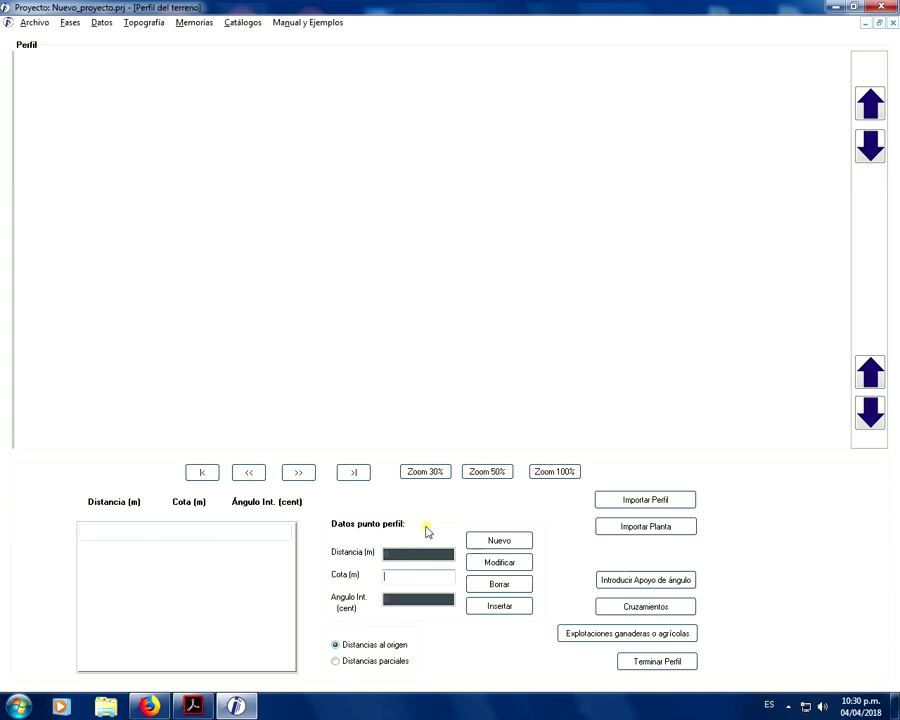
pyautogui.click(647, 500)
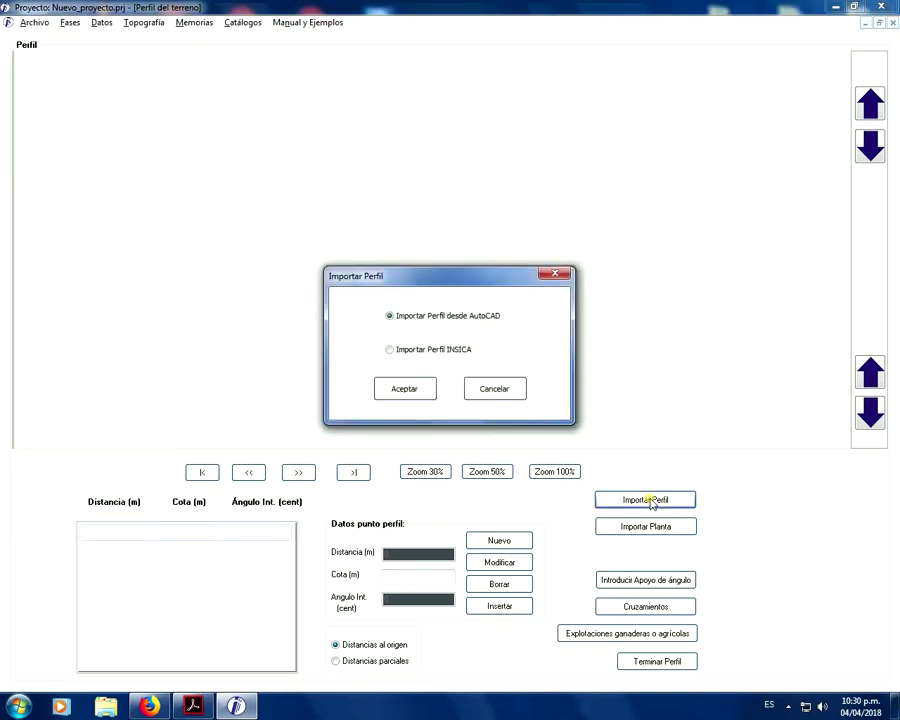
pyautogui.click(473, 350)
pyautogui.click(503, 390)
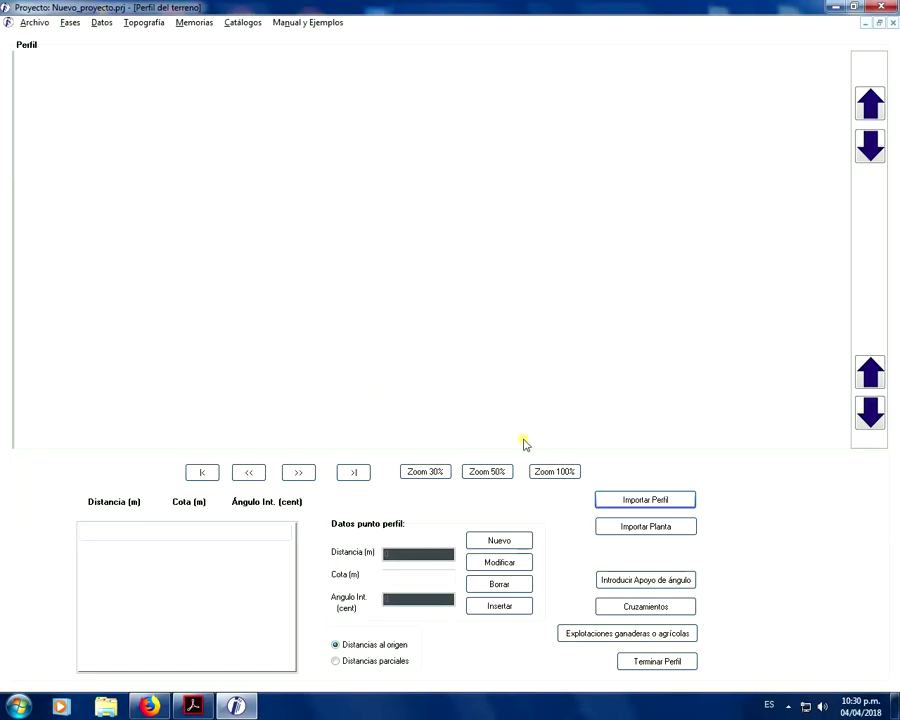
pyautogui.click(631, 529)
pyautogui.click(547, 375)
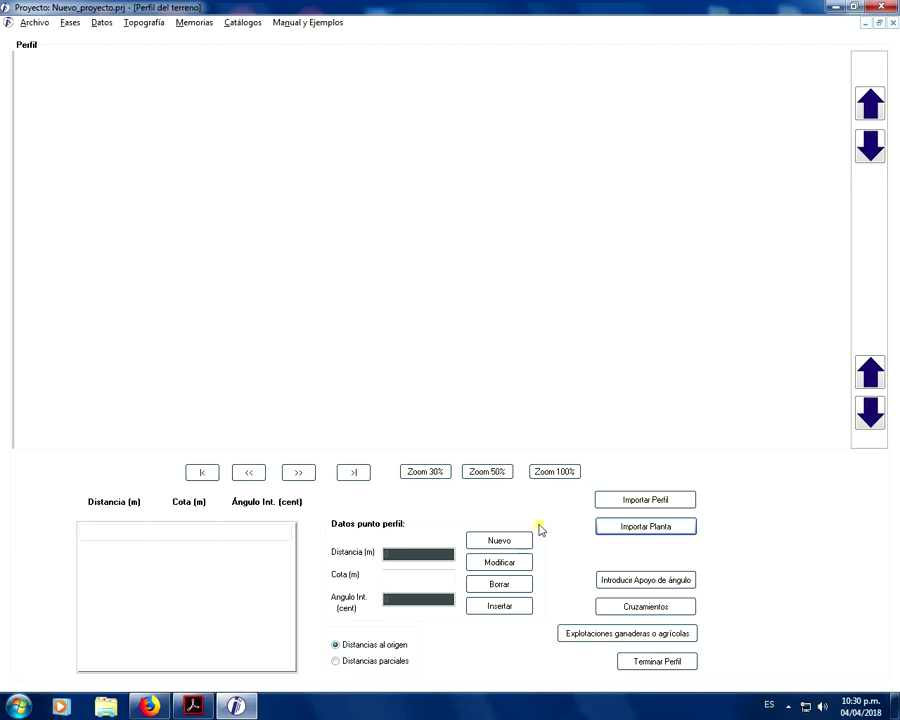
# - Add the first terrain profile point with an elevation of 100 m, using partial distances
pyautogui.click(422, 578)
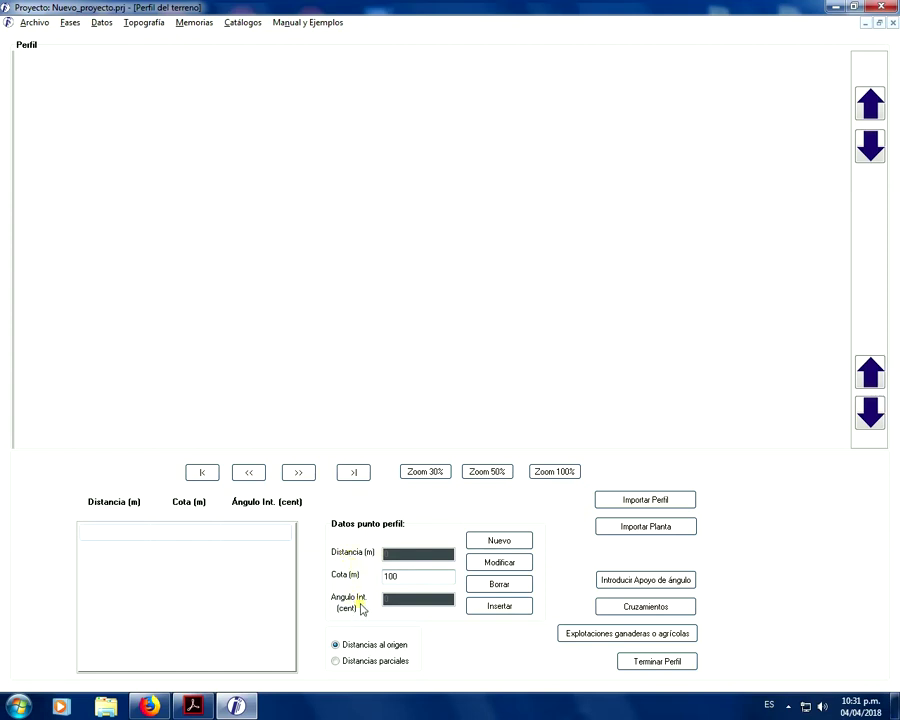
pyautogui.click(374, 663)
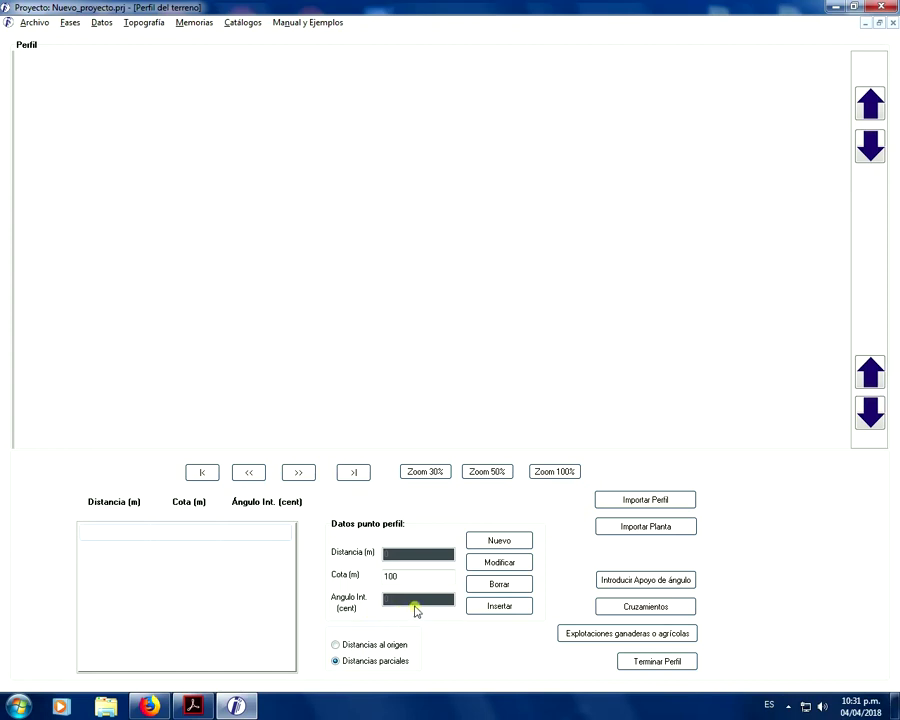
pyautogui.click(490, 542)
# - Add profile points at partial distances of 100 m and elevation 150 m, giving the last one a 20 cent interior angle
pyautogui.click(236, 531)
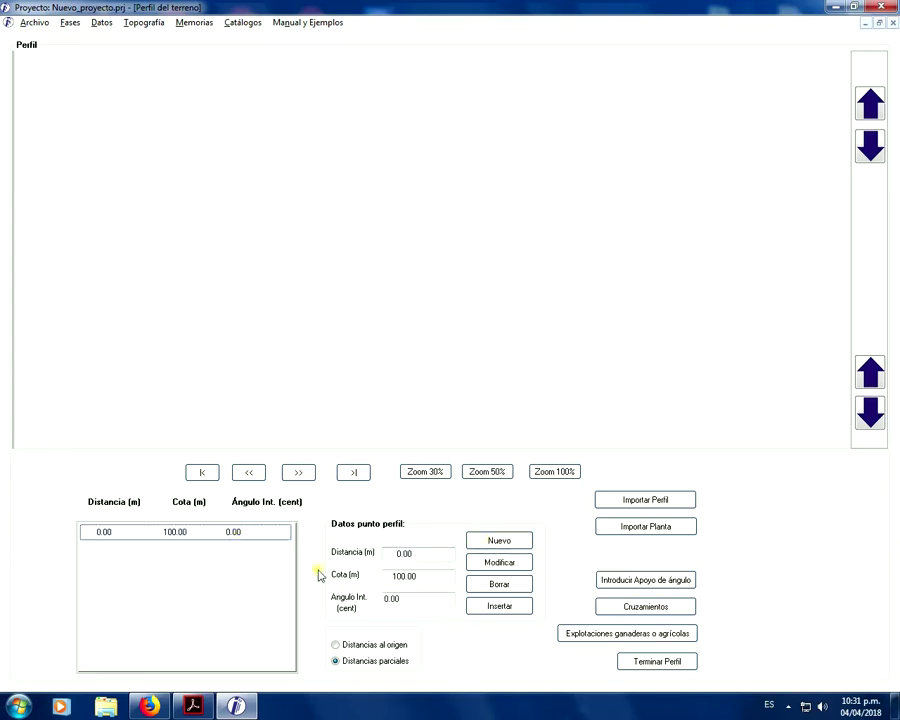
pyautogui.click(404, 582)
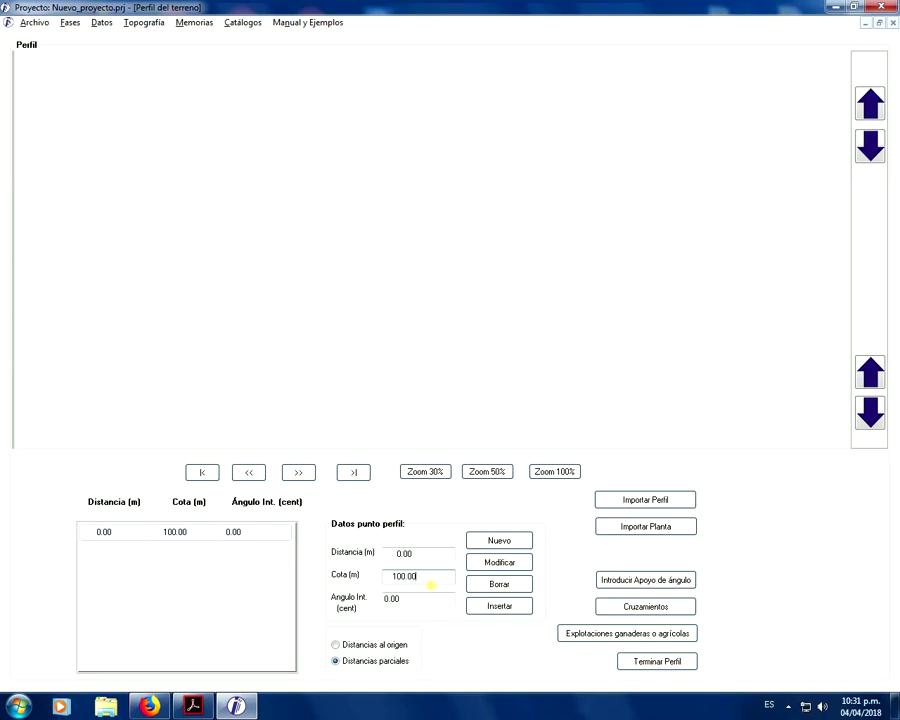
pyautogui.click(488, 545)
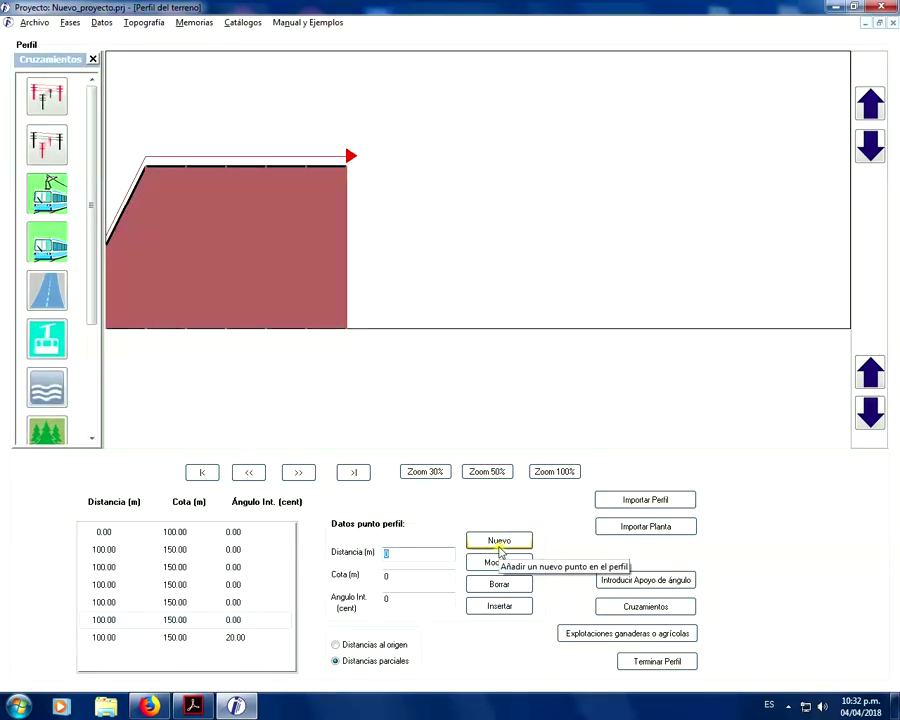
# - Delete an intermediate profile point with elevation 150 m and no interior angle
pyautogui.click(256, 604)
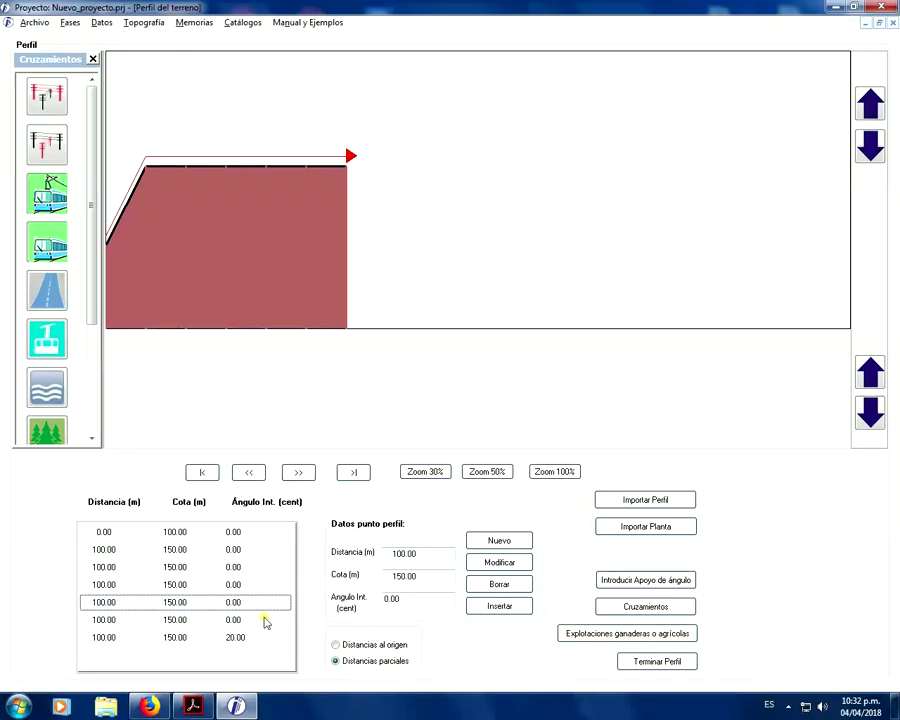
pyautogui.click(265, 620)
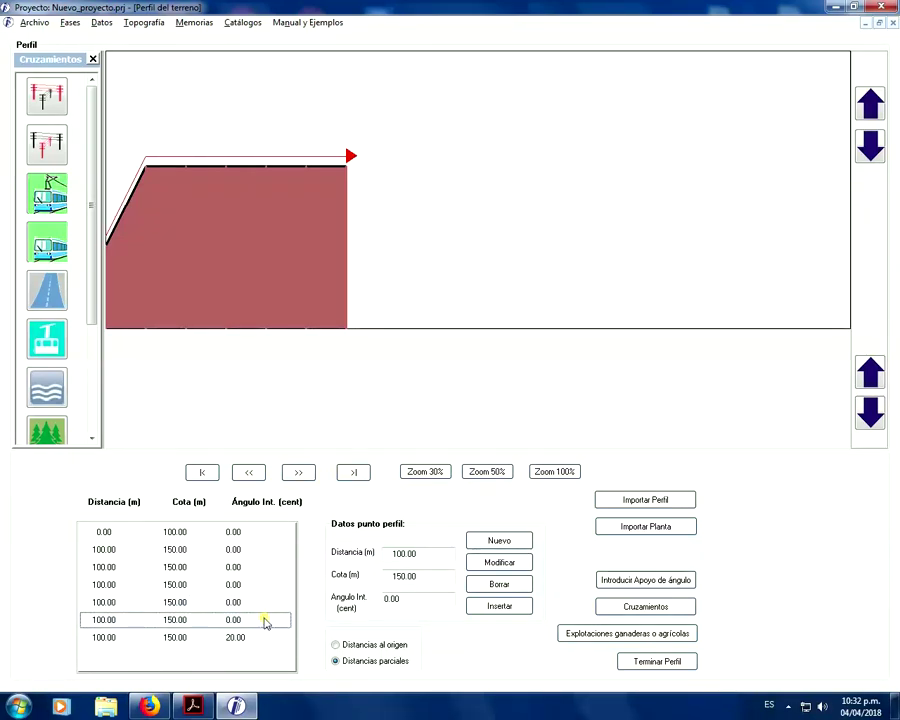
pyautogui.click(495, 584)
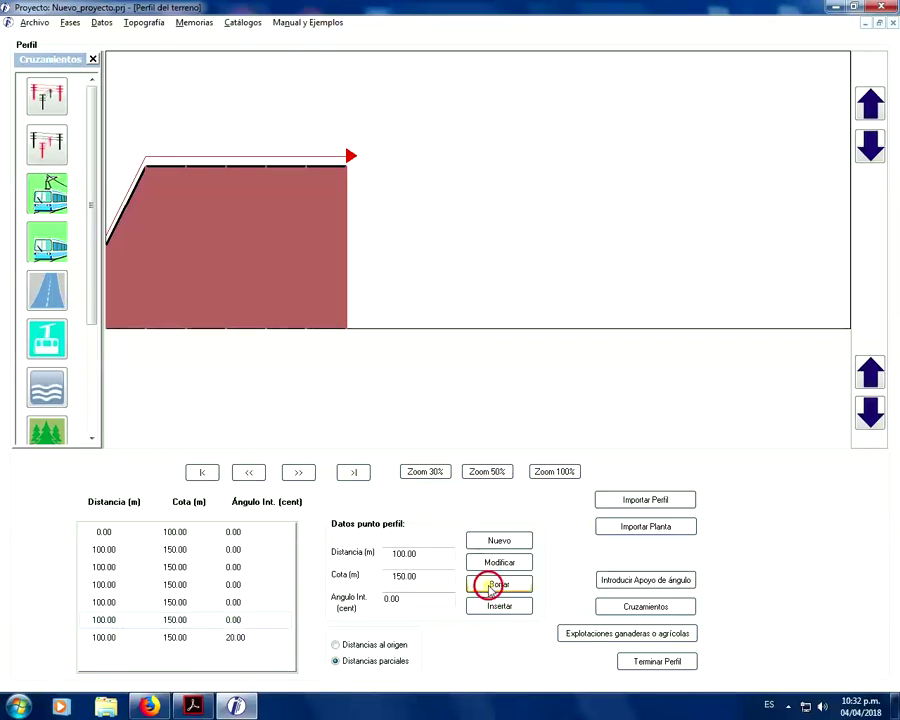
# - Review the distance, elevation and interior angle of the remaining profile points
pyautogui.click(257, 618)
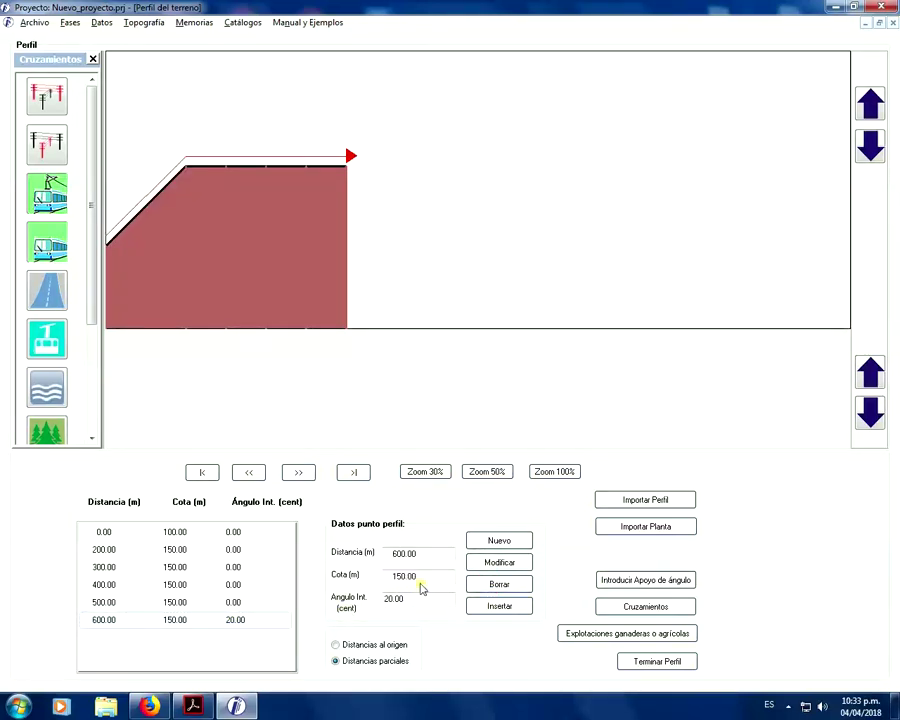
pyautogui.click(192, 608)
pyautogui.click(195, 617)
pyautogui.click(191, 585)
pyautogui.click(197, 605)
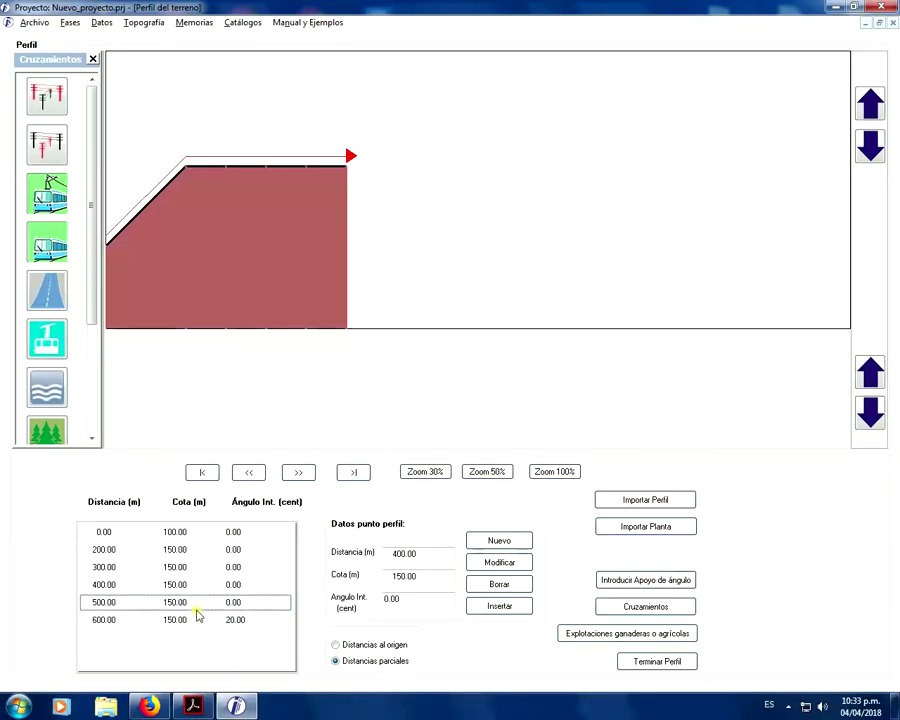
pyautogui.click(197, 621)
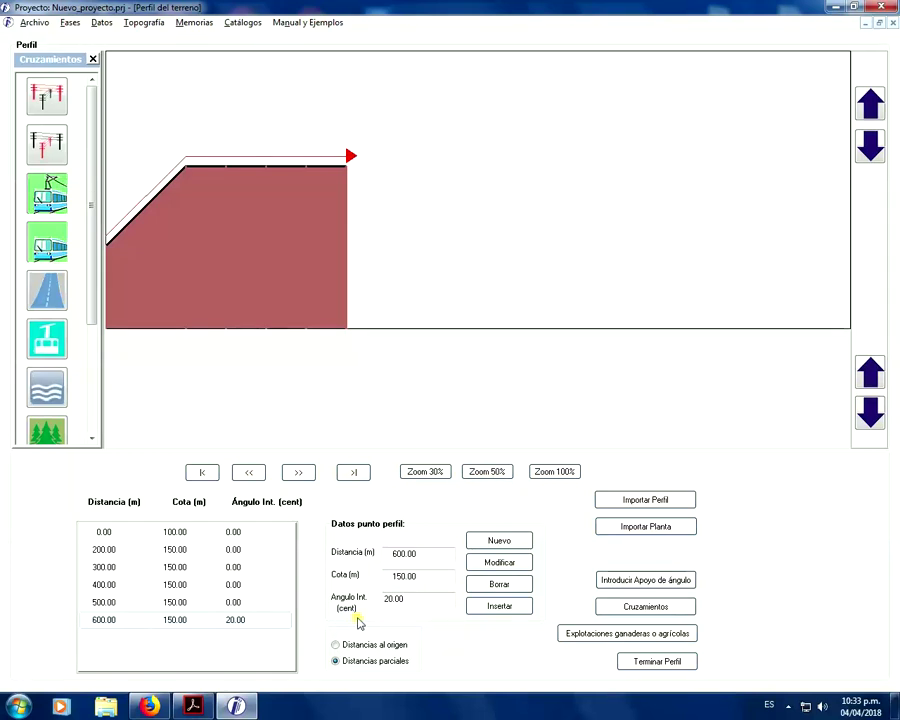
pyautogui.click(193, 532)
pyautogui.click(187, 603)
# - Add another profile point from the 600 m angle point, with distance 600, elevation 200 m and angle 20, and select it
pyautogui.click(189, 621)
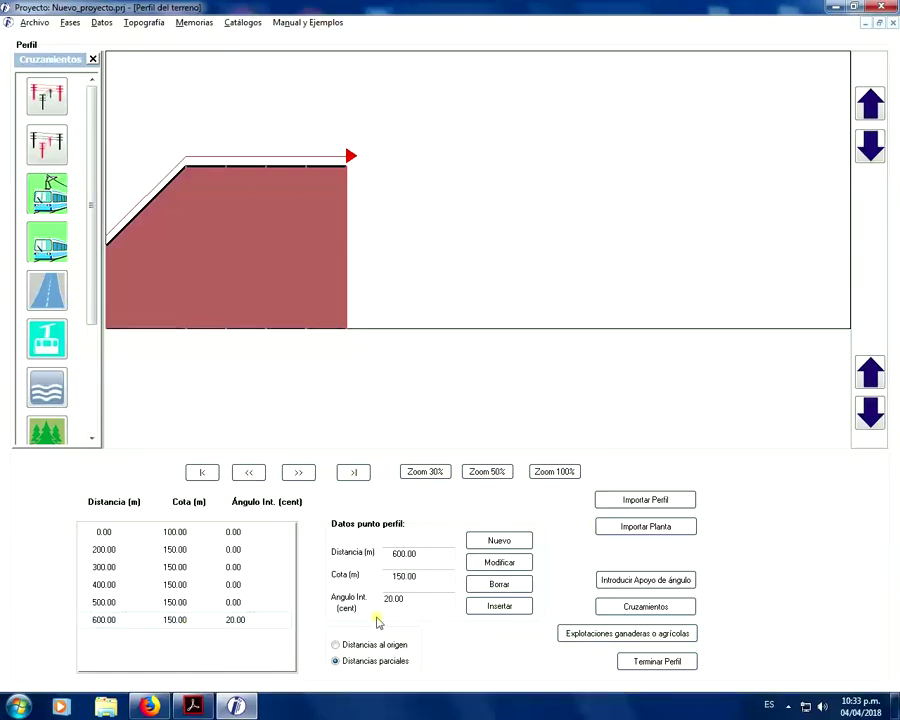
pyautogui.click(424, 586)
pyautogui.doubleClick(424, 586)
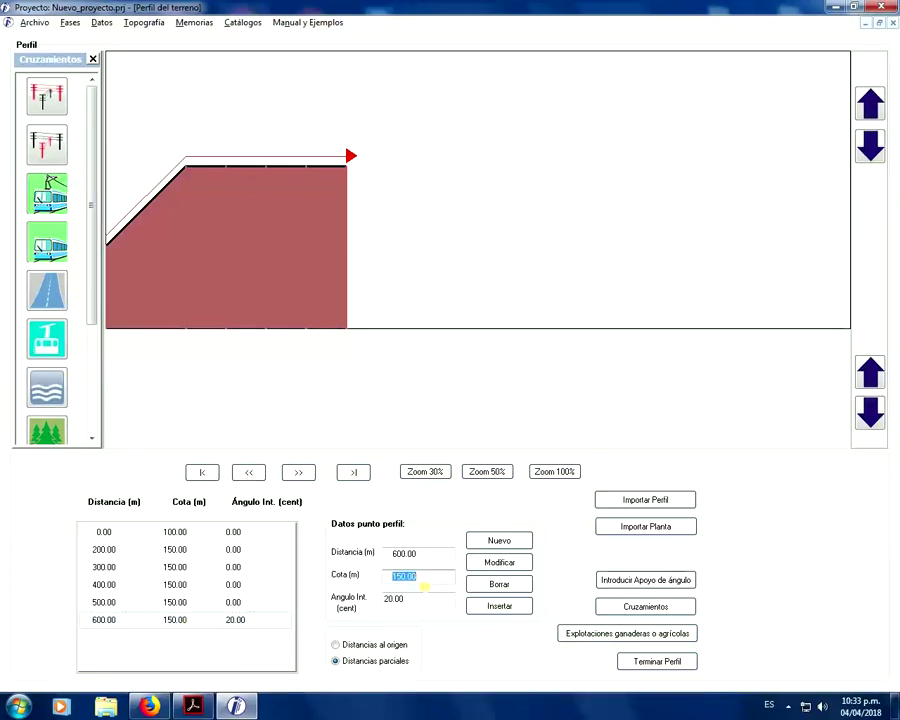
pyautogui.write('200')
pyautogui.click(499, 538)
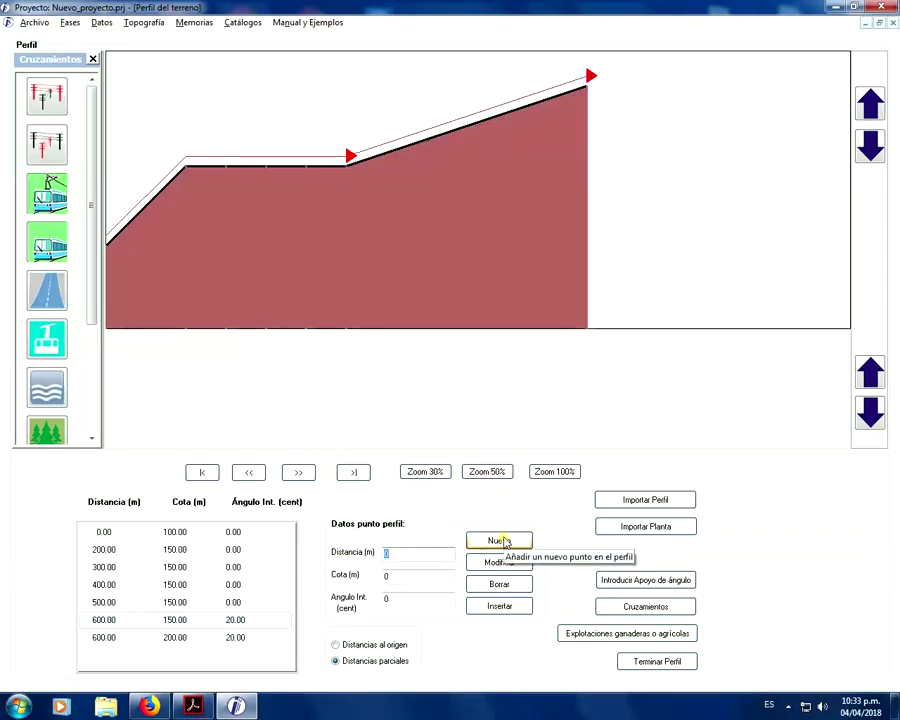
pyautogui.click(198, 636)
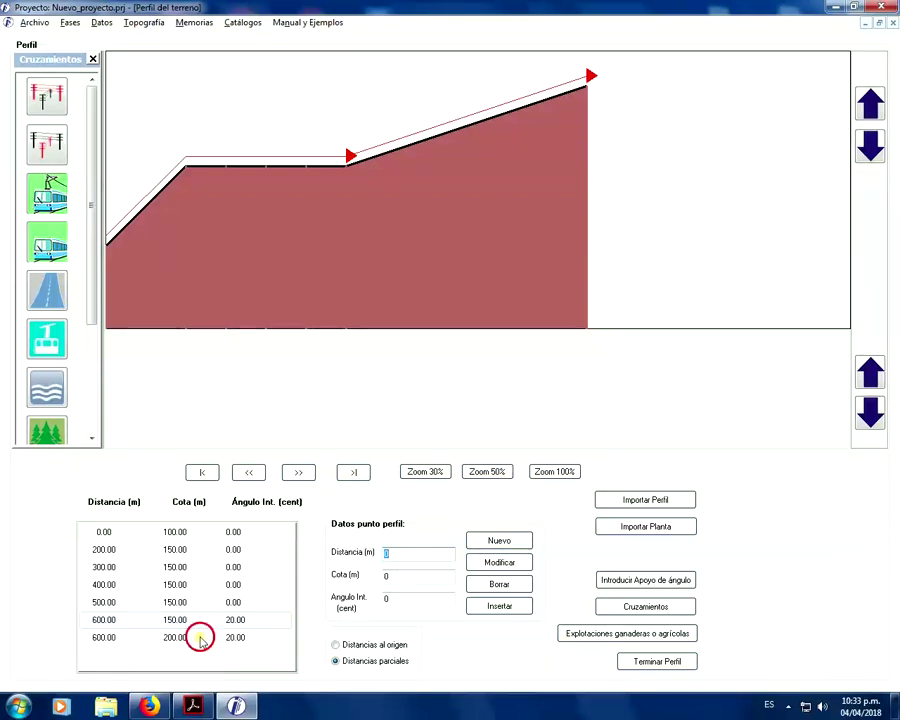
# - Add a profile point at a partial distance of 150 m with elevation 200 m and a 20 cent interior angle
pyautogui.click(414, 558)
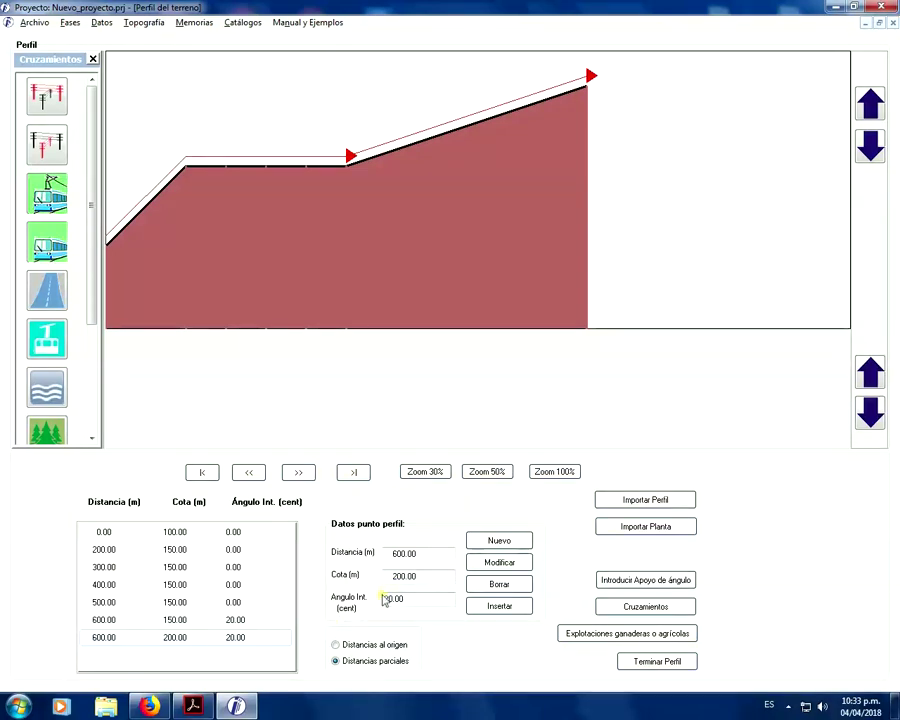
pyautogui.click(203, 640)
pyautogui.click(428, 555)
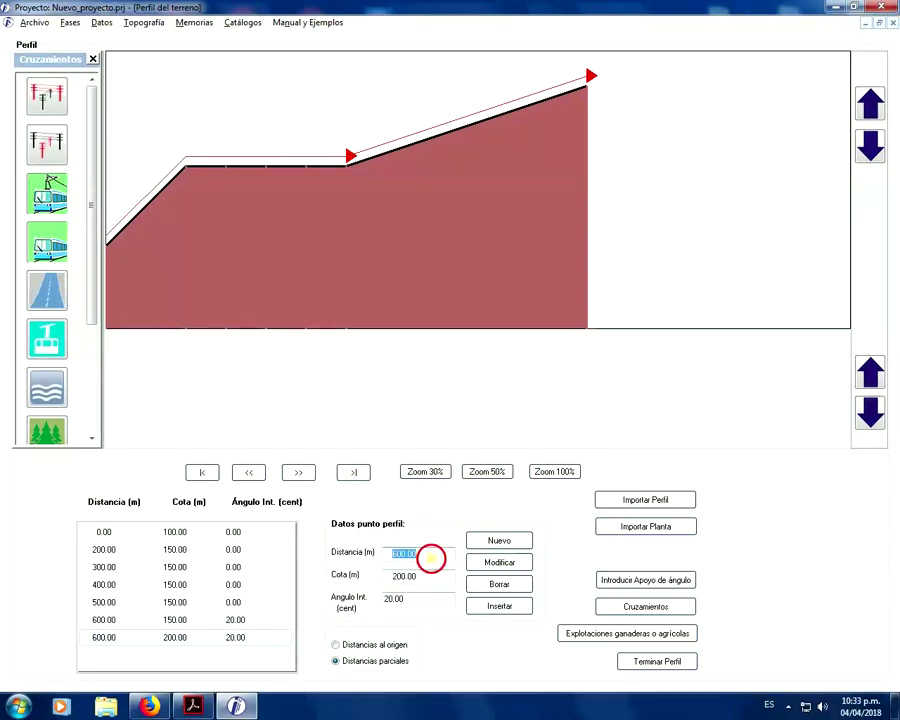
pyautogui.write('150')
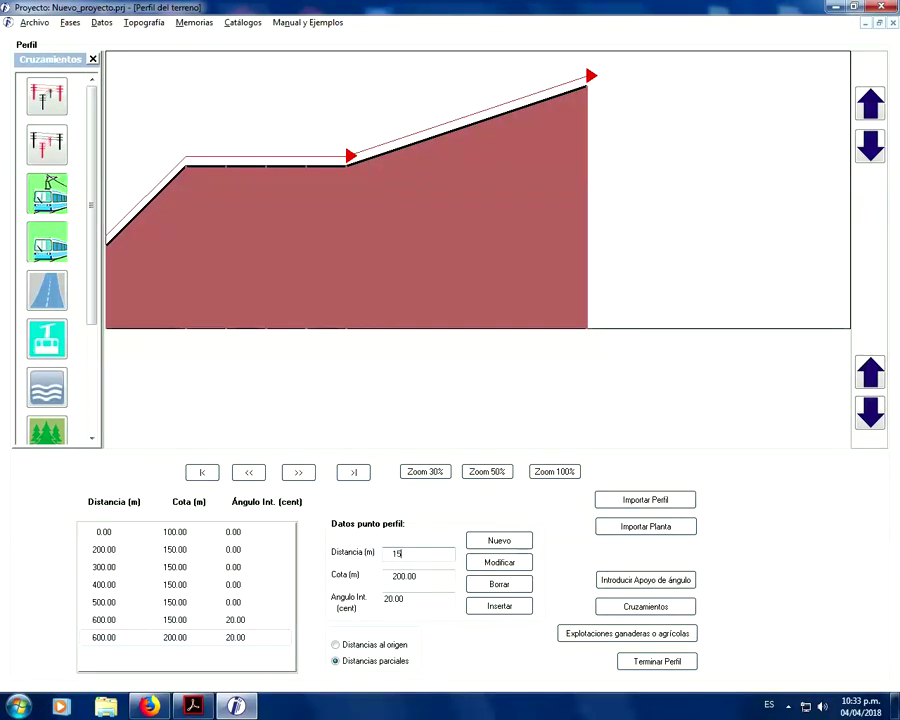
pyautogui.click(497, 540)
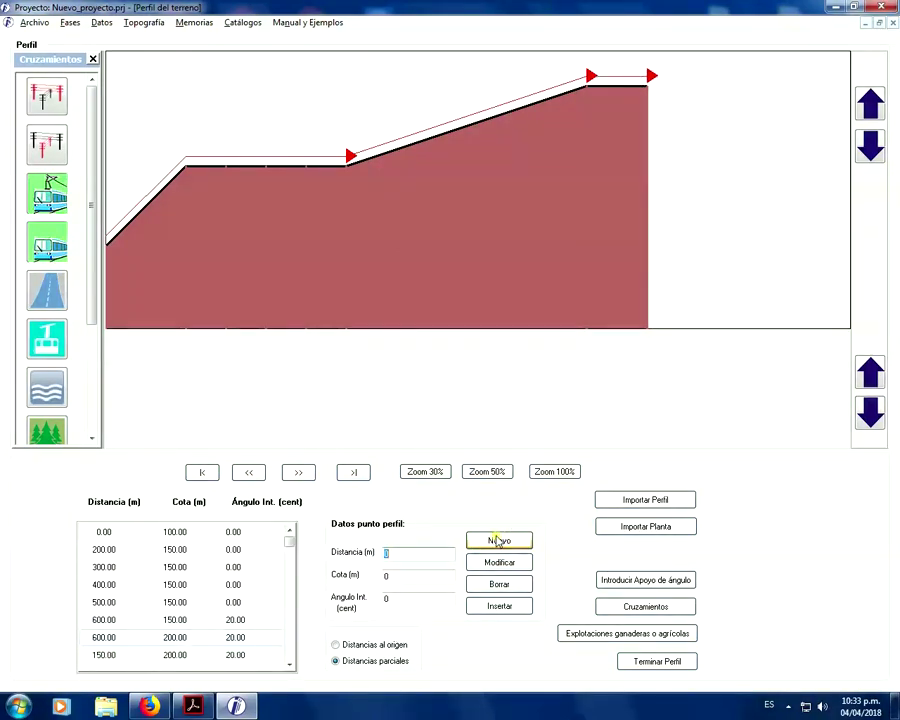
# - Delete two surplus profile points that have a 20 cent interior angle
pyautogui.click(243, 653)
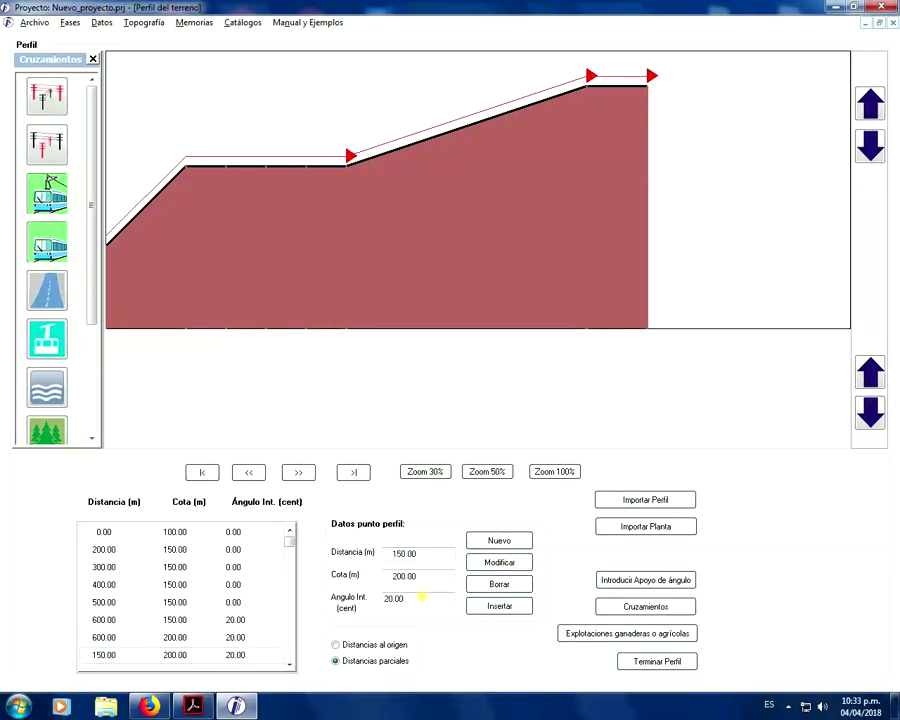
pyautogui.click(497, 584)
pyautogui.click(211, 638)
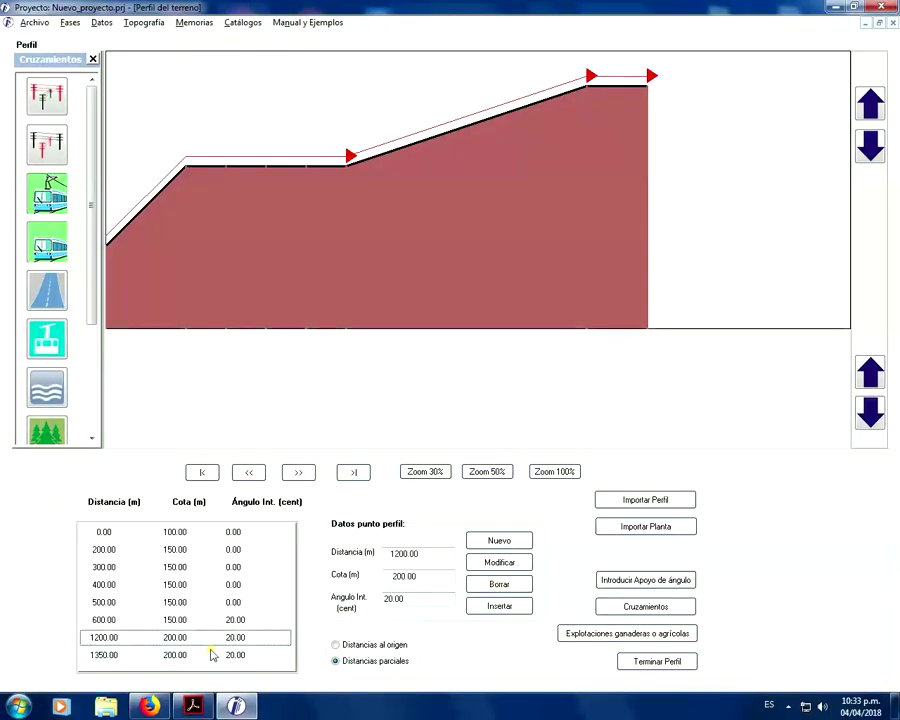
pyautogui.click(490, 586)
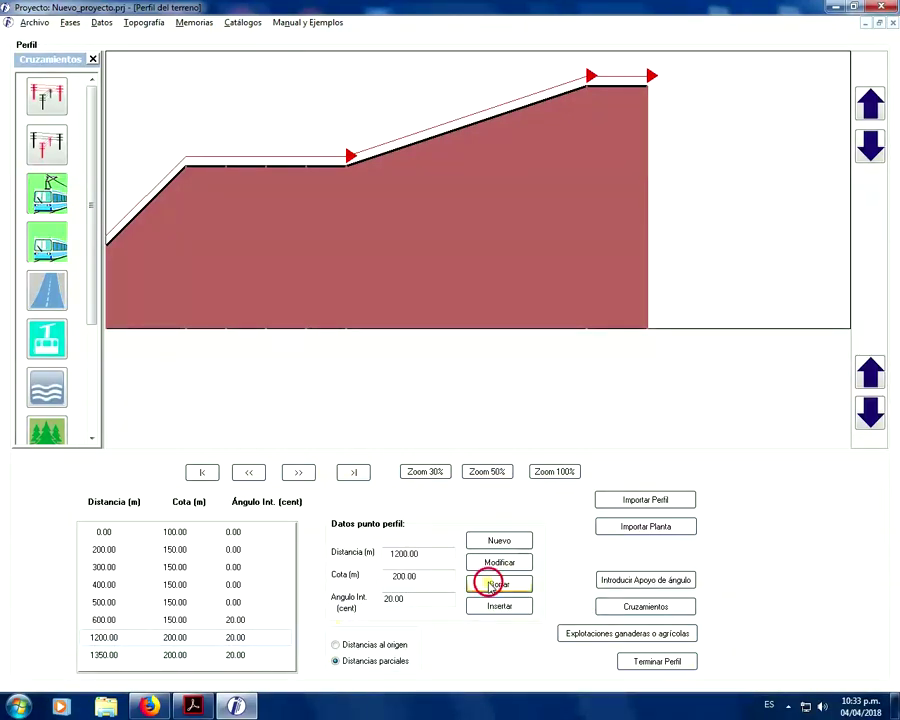
# - Try to delete the last profile point, at distance 1350 m with elevation 200 m
pyautogui.click(234, 637)
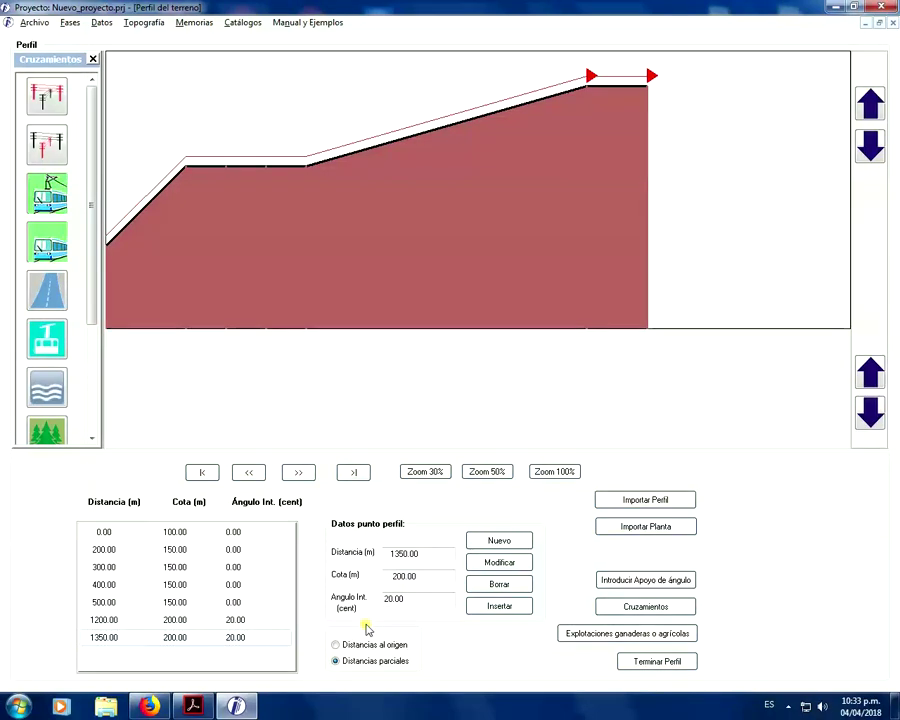
pyautogui.click(498, 585)
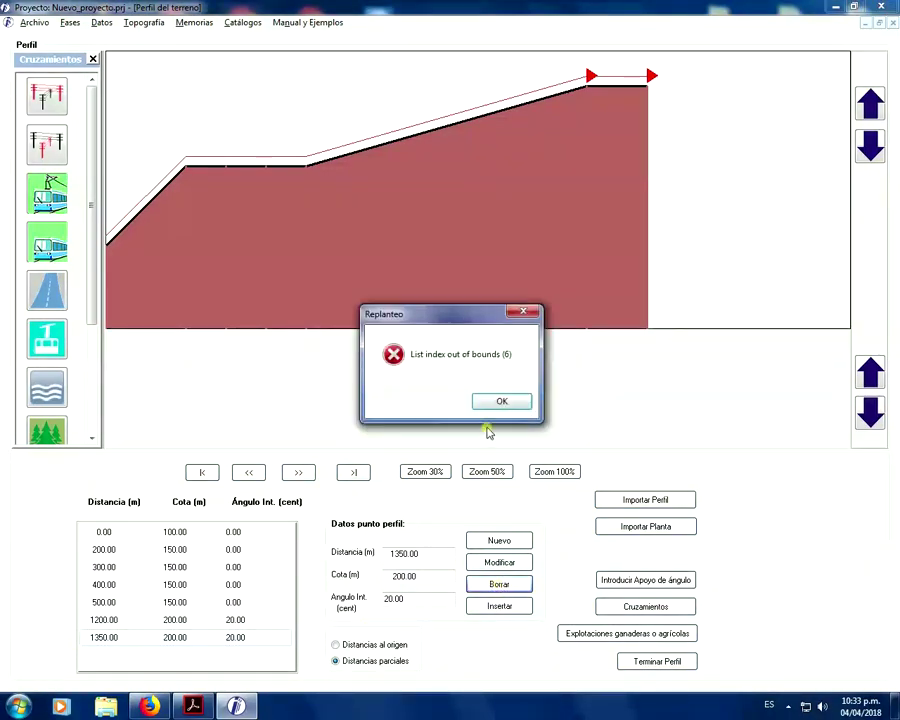
pyautogui.click(497, 402)
# - Delete another end point with elevation 200 m and a 20 cent angle, and open the 1200 m point's distance for editing
pyautogui.click(213, 619)
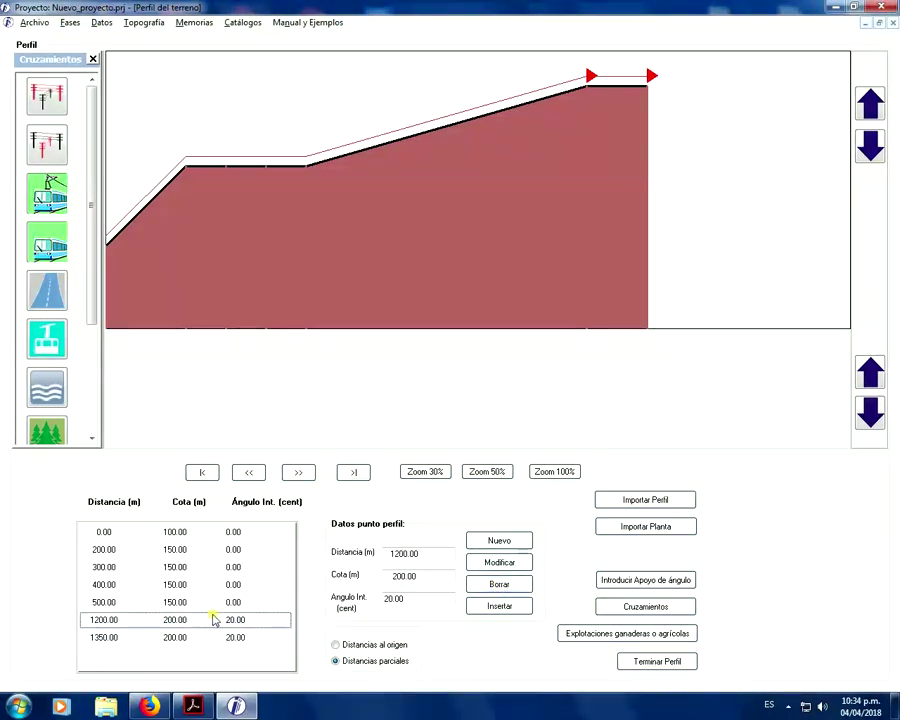
pyautogui.click(499, 584)
pyautogui.click(211, 602)
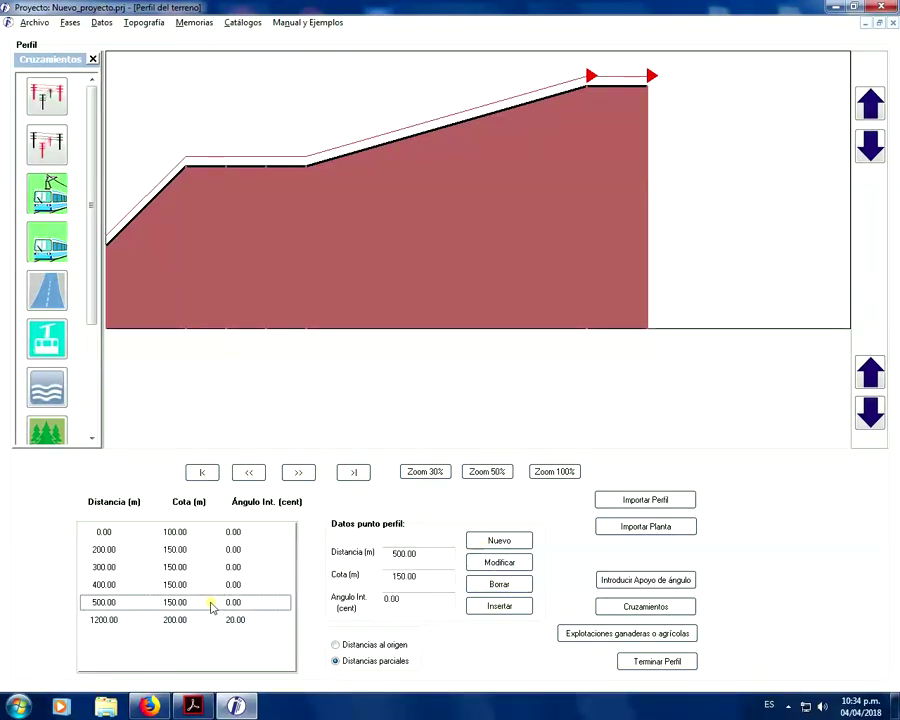
pyautogui.click(205, 620)
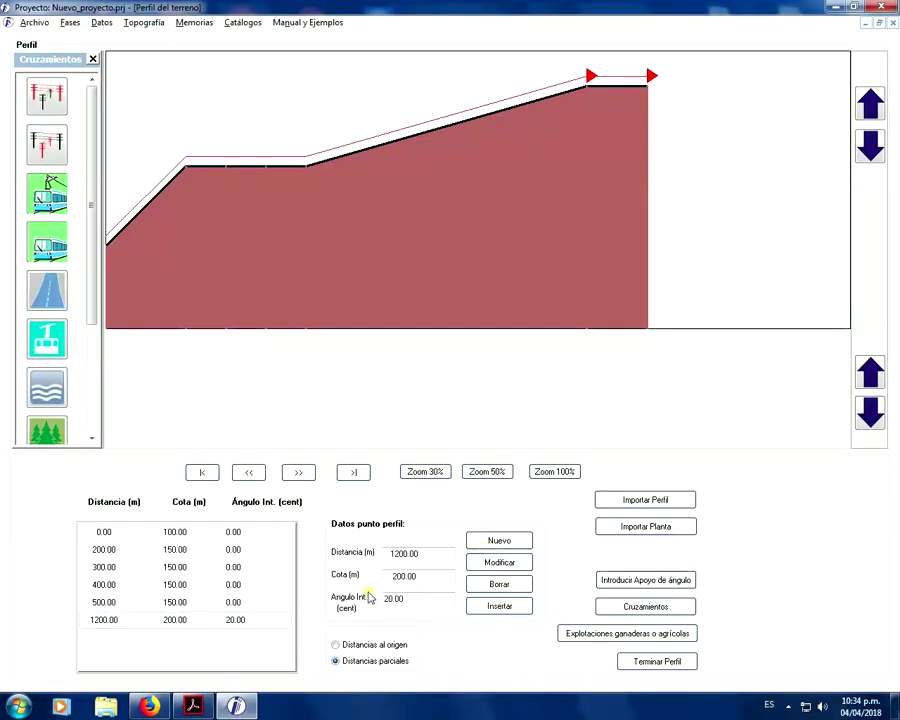
pyautogui.doubleClick(426, 562)
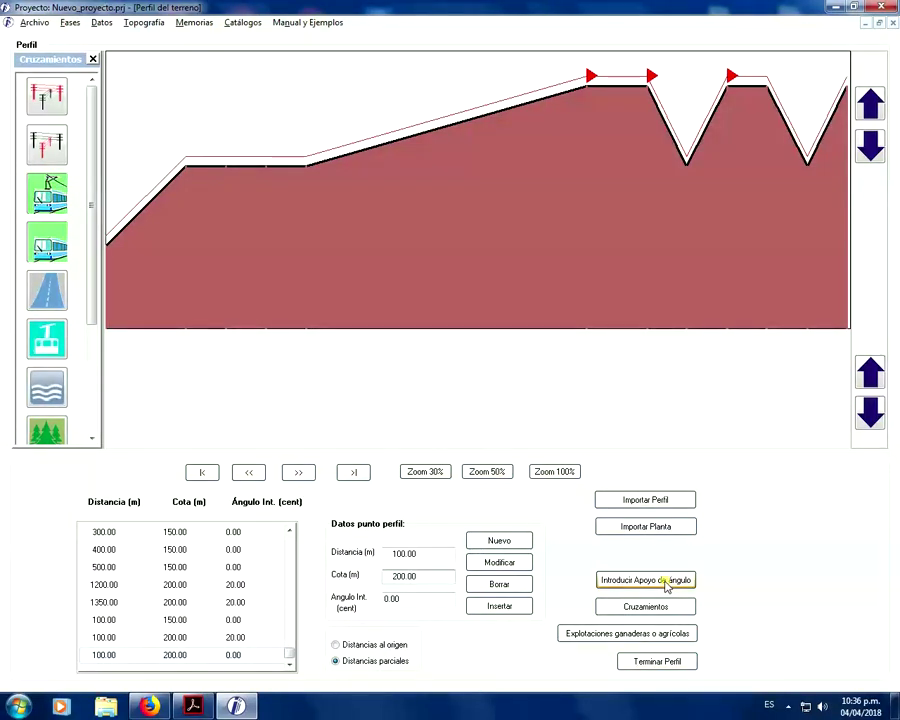
# - Review the captured angle supports with their origin distances, terrain elevations and interior angles, and accept them
pyautogui.click(666, 582)
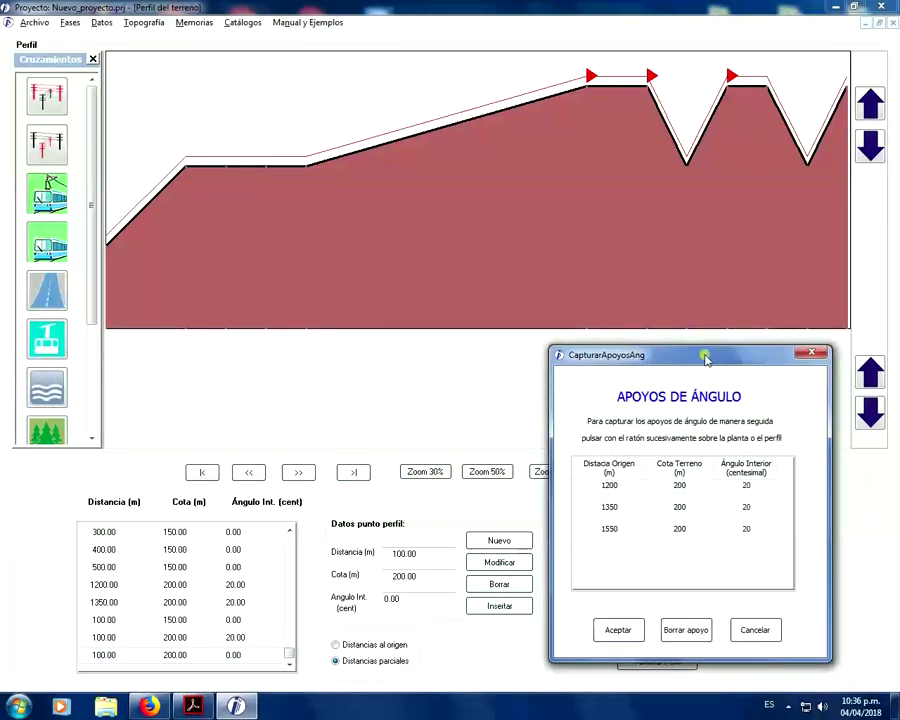
pyautogui.moveTo(682, 342); pyautogui.dragTo(556, 287)
pyautogui.click(545, 413)
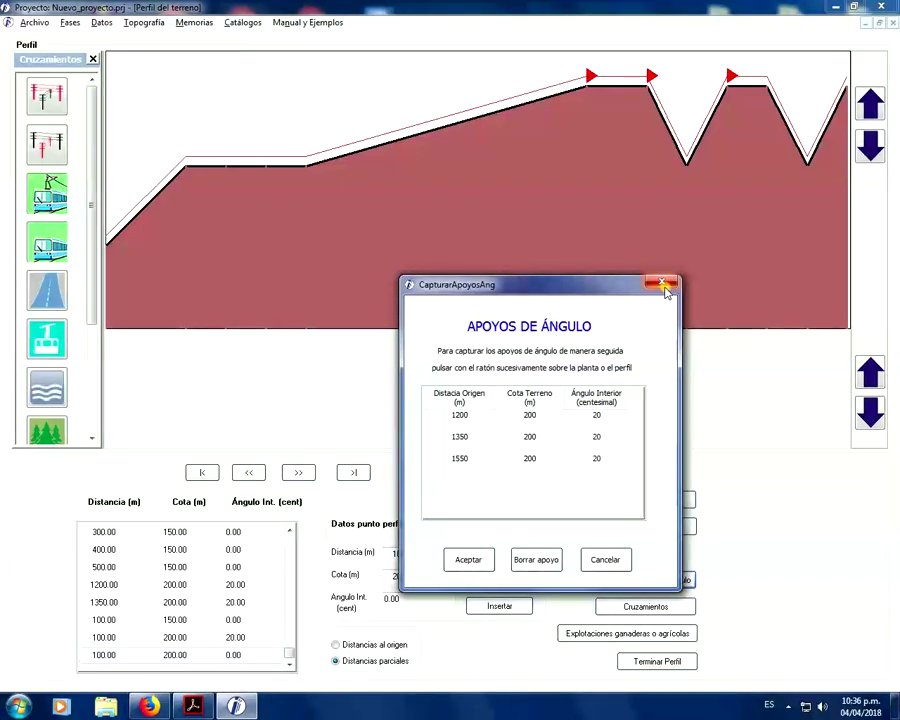
pyautogui.click(479, 563)
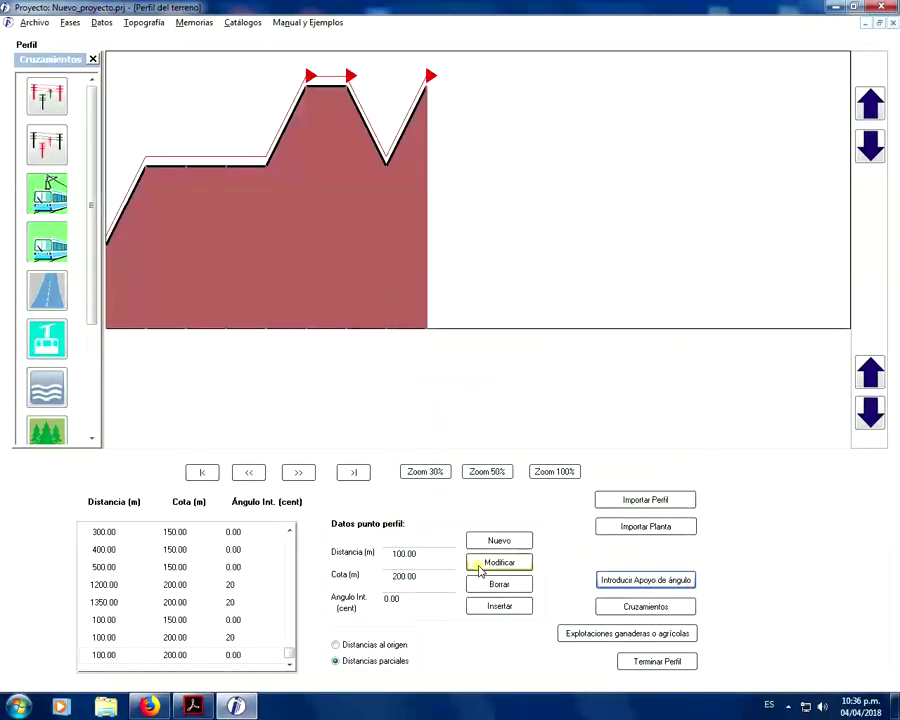
pyautogui.click(525, 269)
pyautogui.rightClick(525, 269)
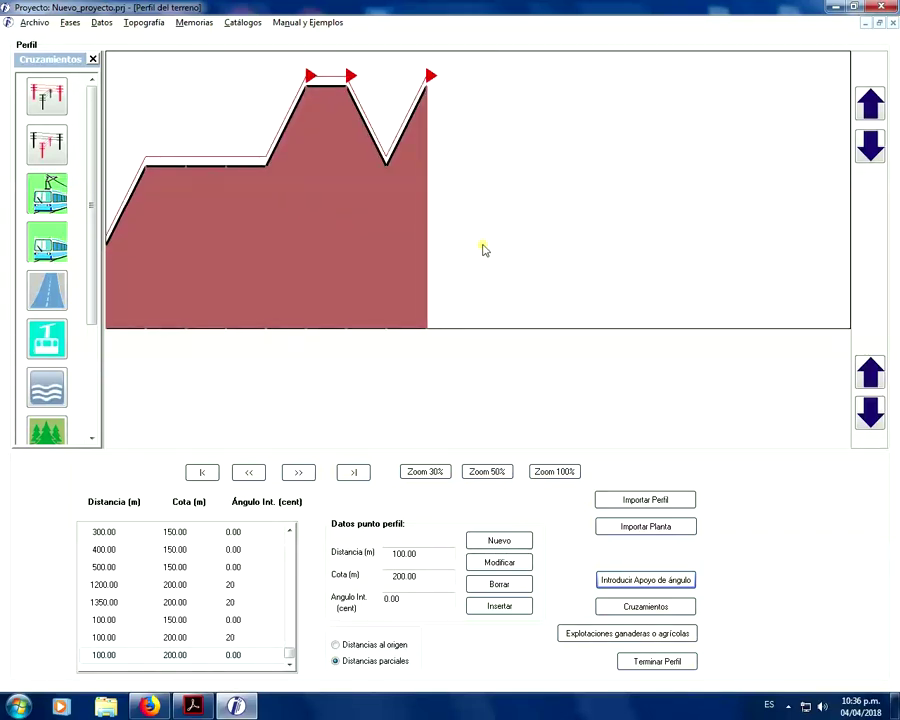
# - Add two profile points at partial distances of 100 m without interior angle, the first at elevation 200 m and the second at 150 m
pyautogui.click(238, 657)
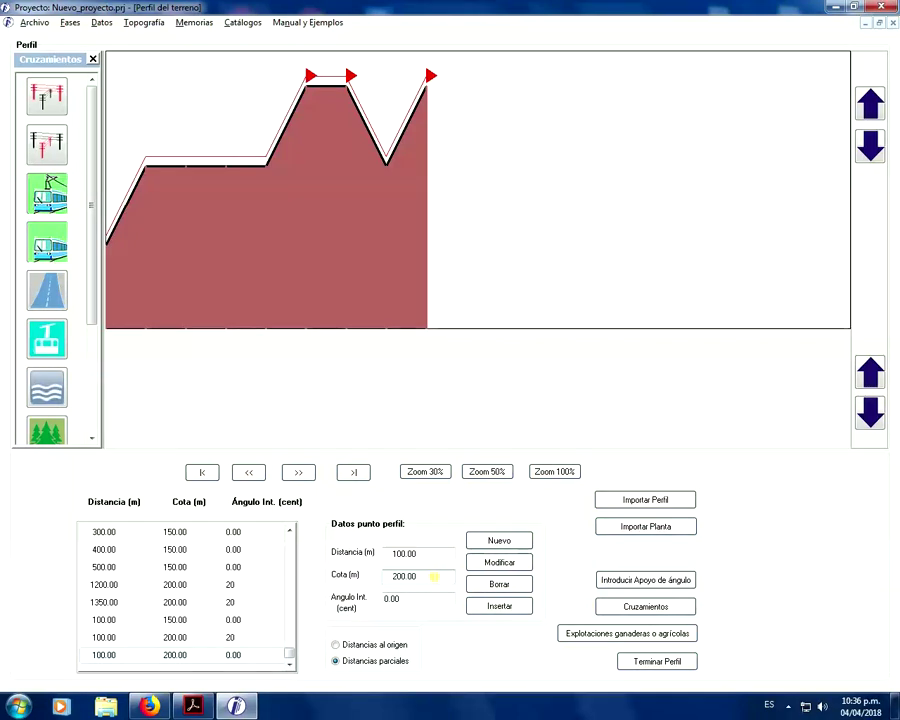
pyautogui.click(483, 539)
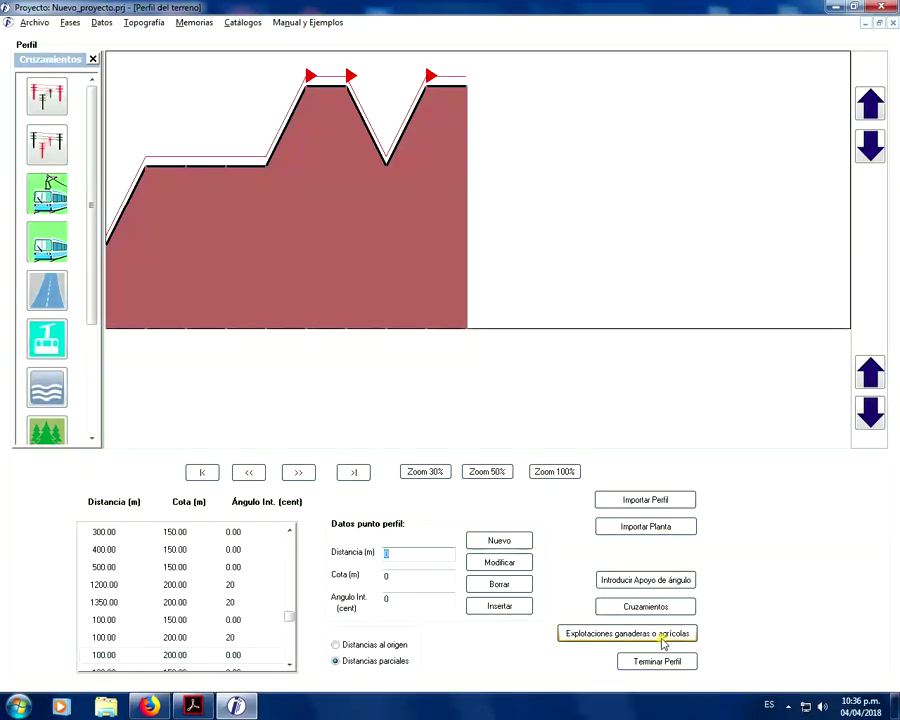
pyautogui.click(238, 665)
pyautogui.click(496, 544)
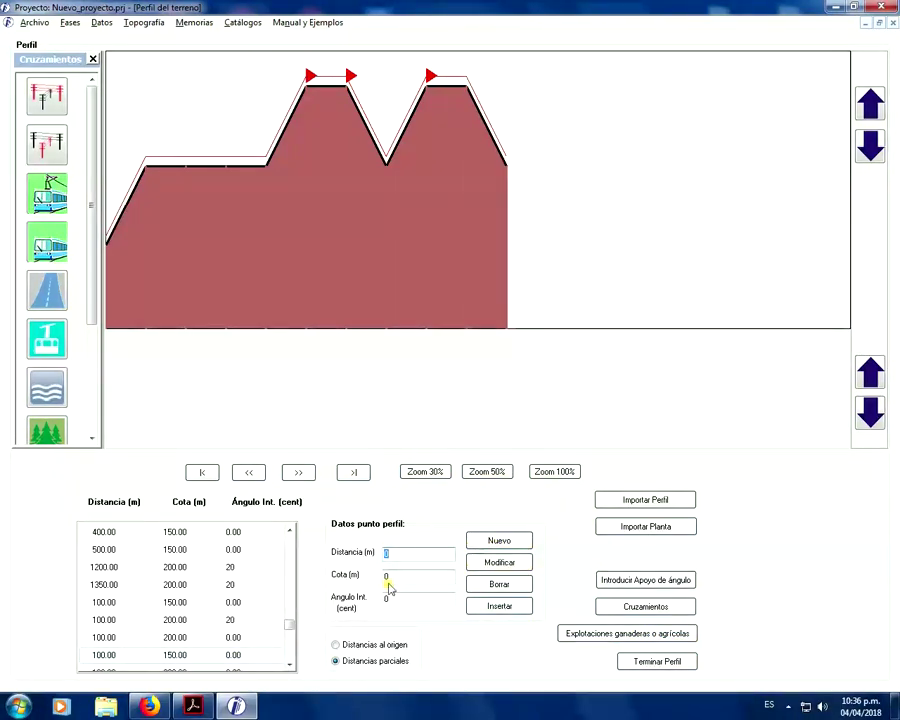
# - Examine the crossing types offered for insertion in the crossings manager and close it without adding one
pyautogui.click(645, 607)
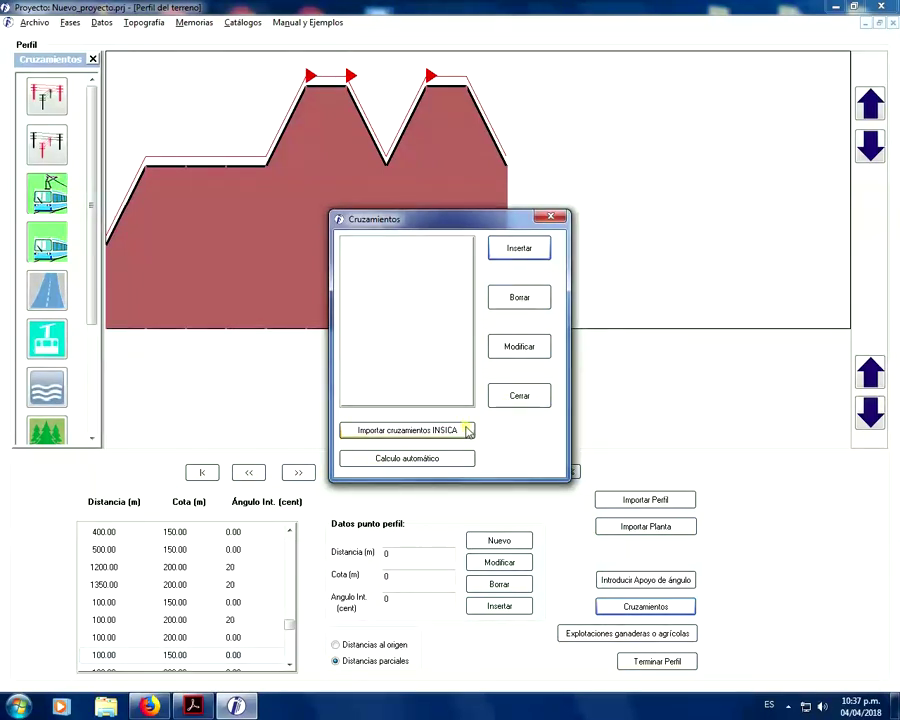
pyautogui.click(519, 258)
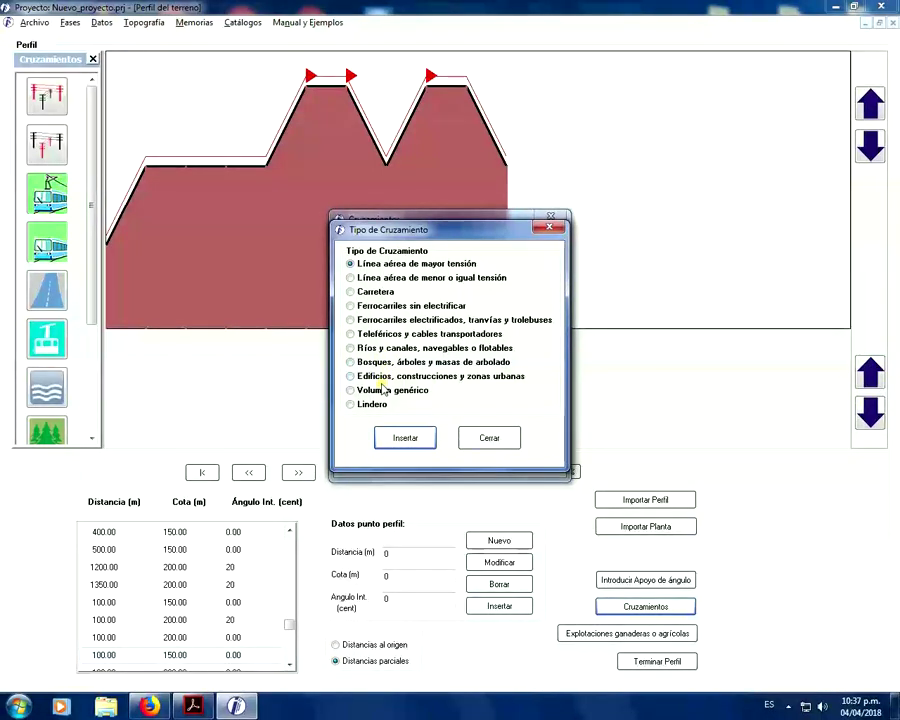
pyautogui.click(484, 440)
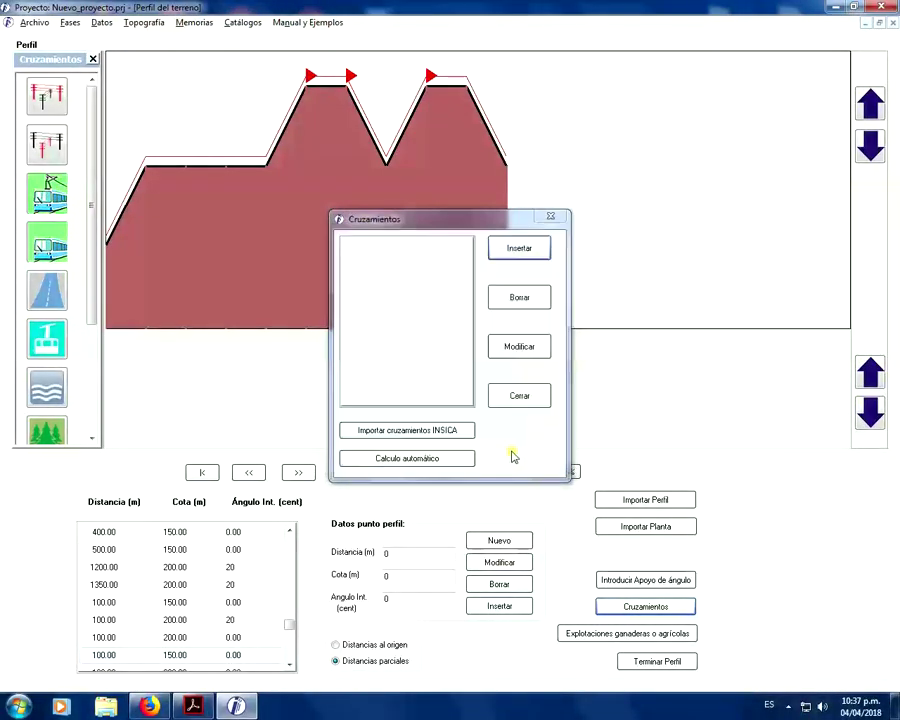
pyautogui.click(549, 219)
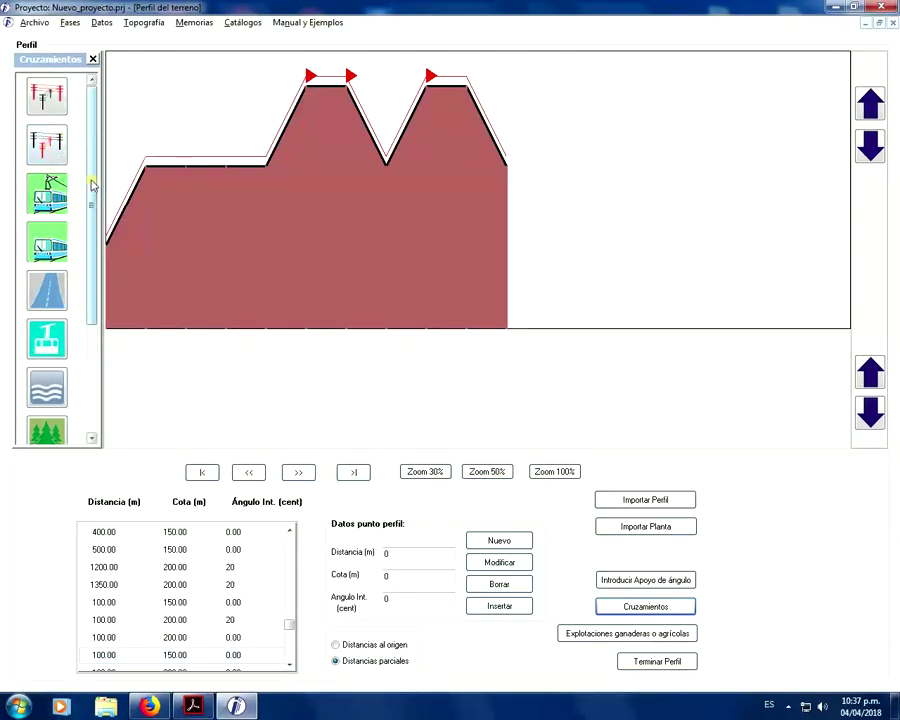
# - Examine the data required for a higher-voltage overhead line crossing and dismiss the form
pyautogui.moveTo(90, 210); pyautogui.dragTo(100, 188)
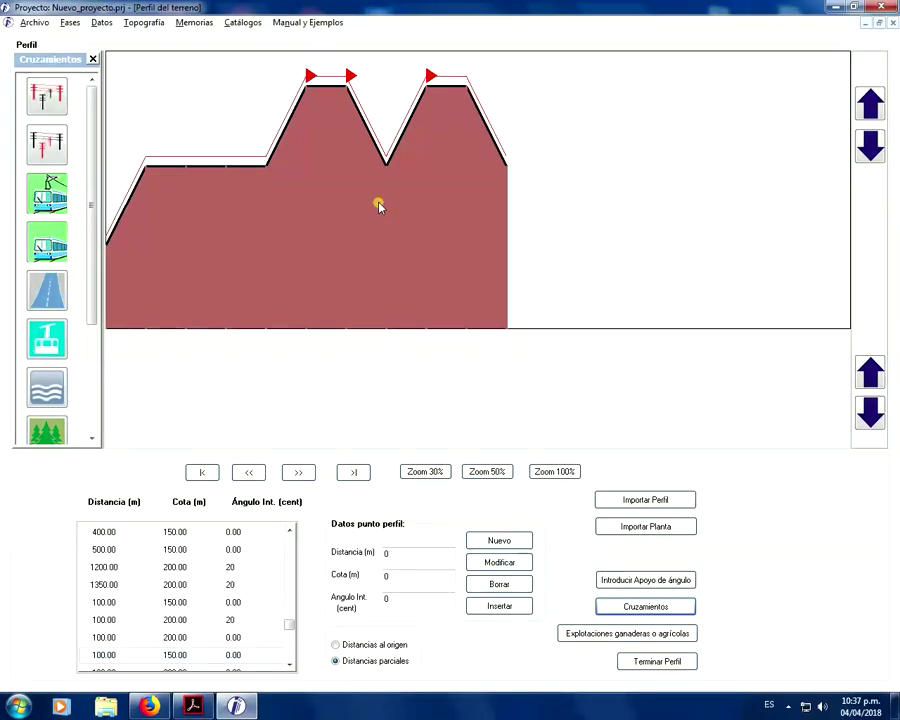
pyautogui.click(58, 100)
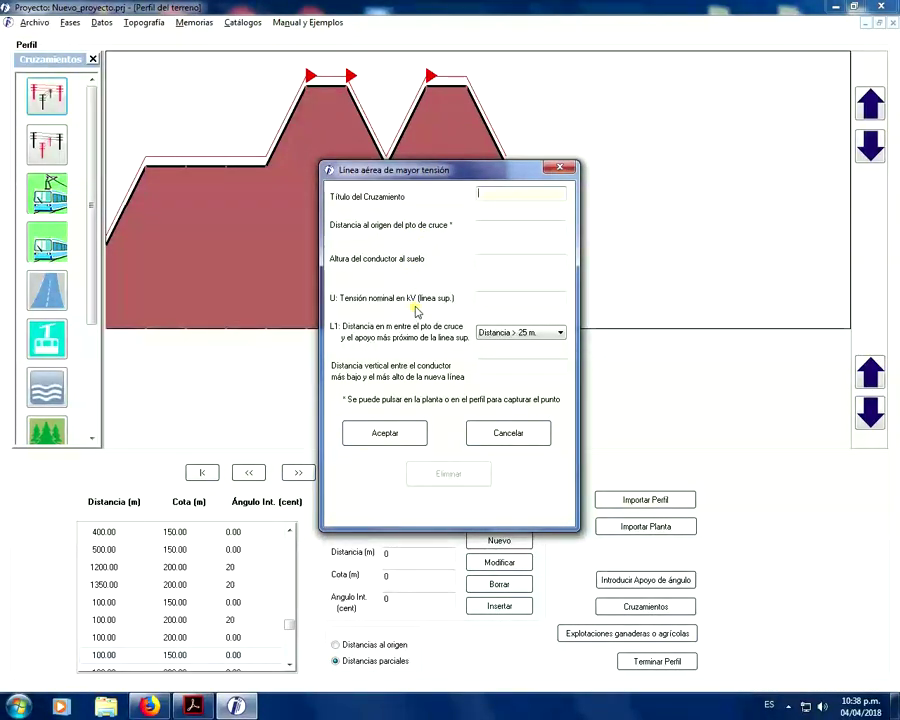
pyautogui.click(557, 172)
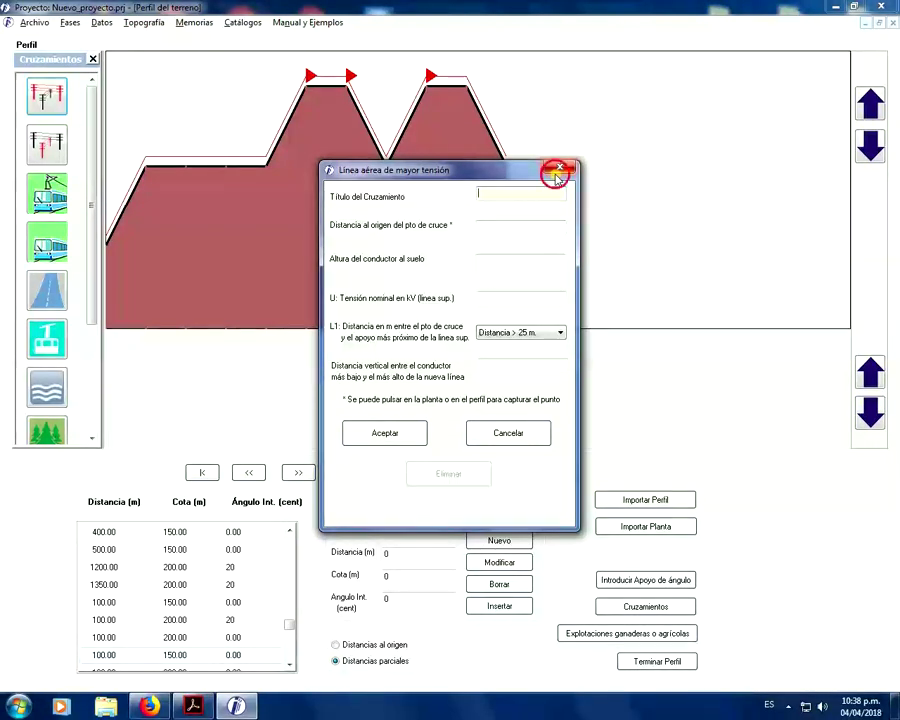
# - Finish the terrain profile with the crossings palette collapsed, and open phase 2.3, Trazado de la Línea
pyautogui.click(95, 58)
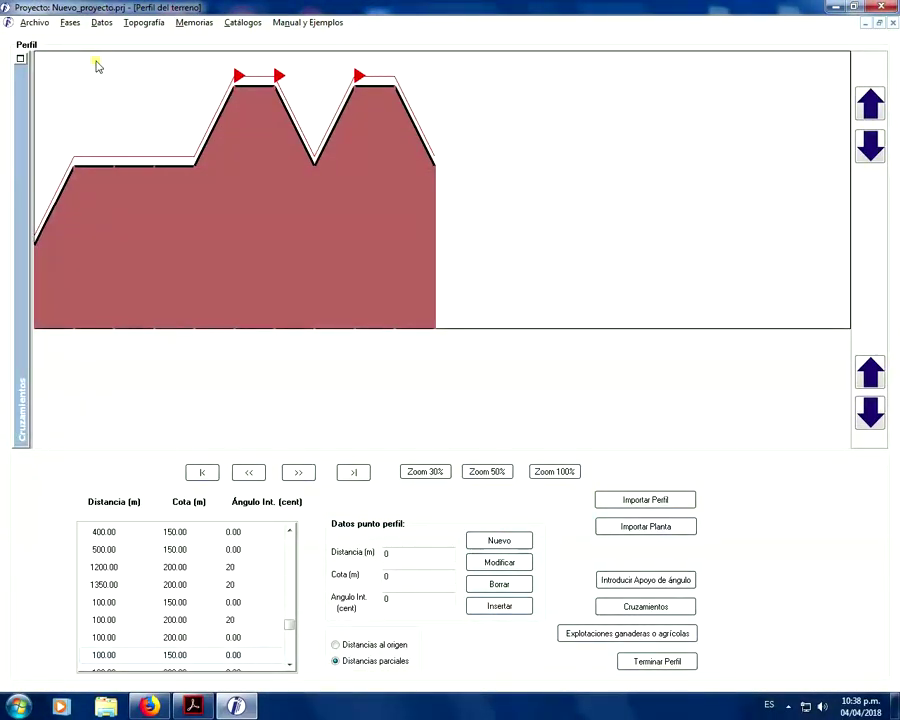
pyautogui.click(636, 665)
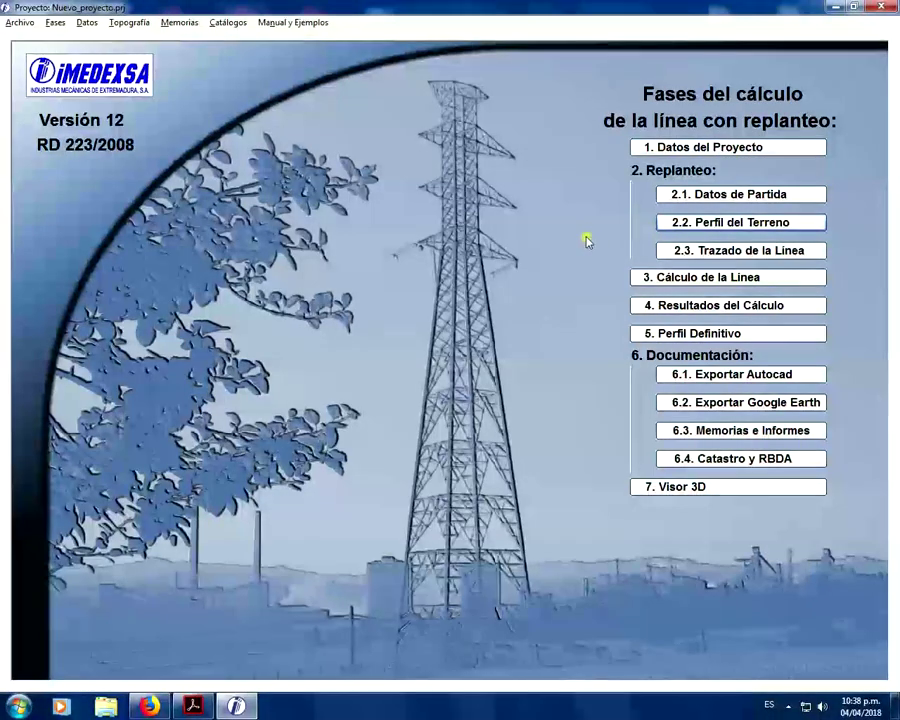
pyautogui.click(677, 252)
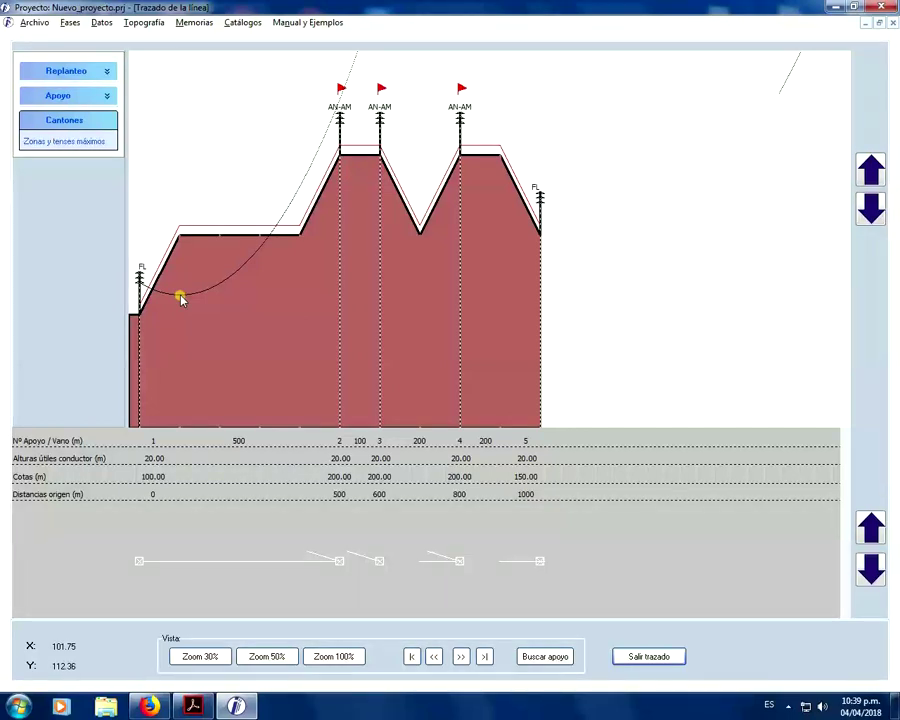
# - Place the first span's catenary with its low point at about X 52.63, Y 110.16, accepting the safety warnings
pyautogui.moveTo(181, 298); pyautogui.dragTo(186, 301)
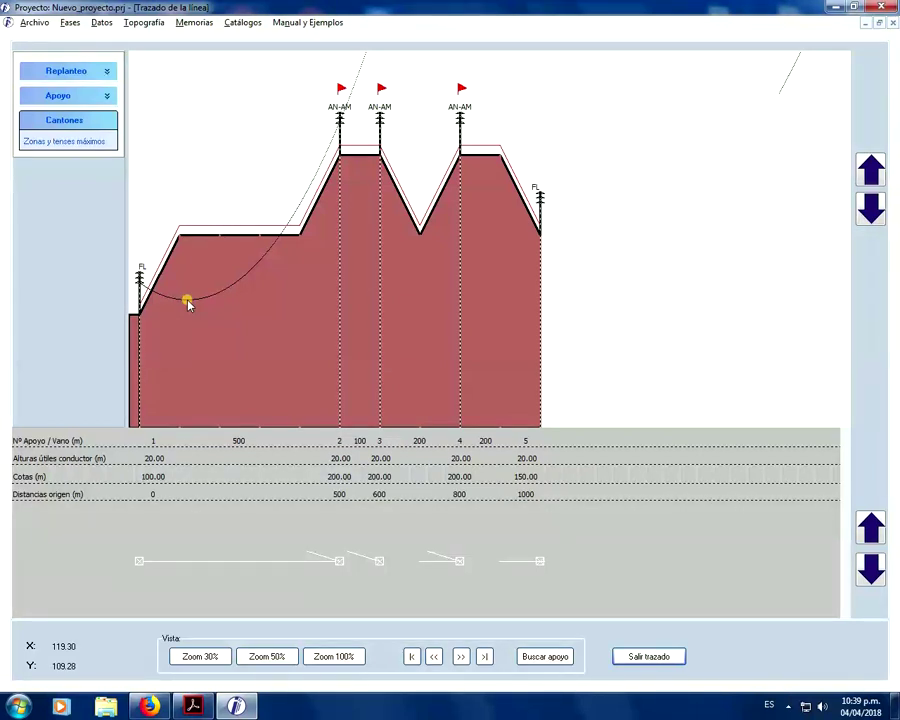
pyautogui.moveTo(187, 304); pyautogui.dragTo(161, 299)
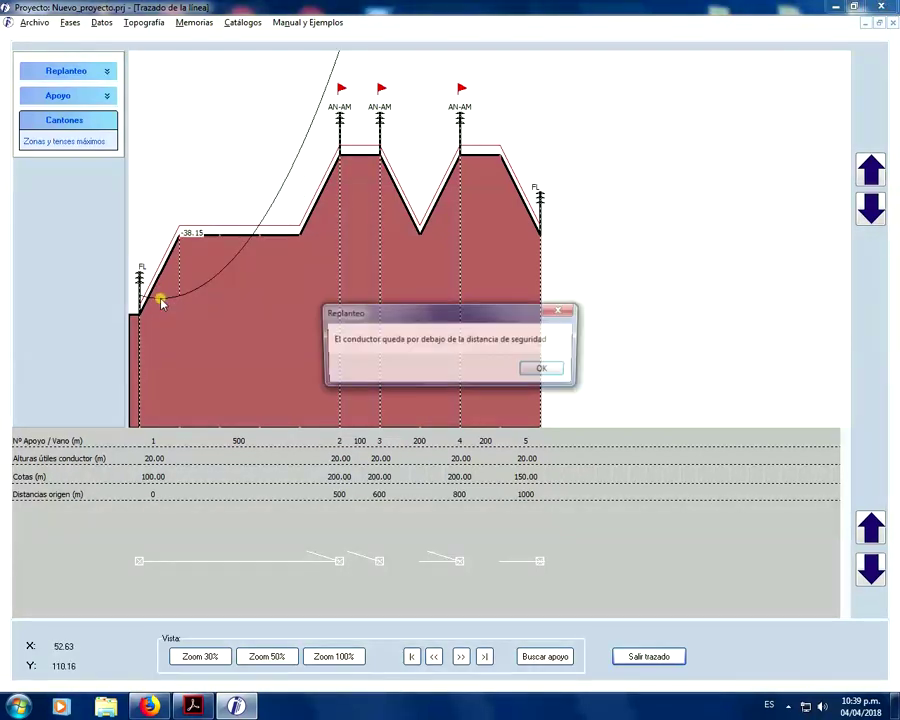
pyautogui.click(542, 368)
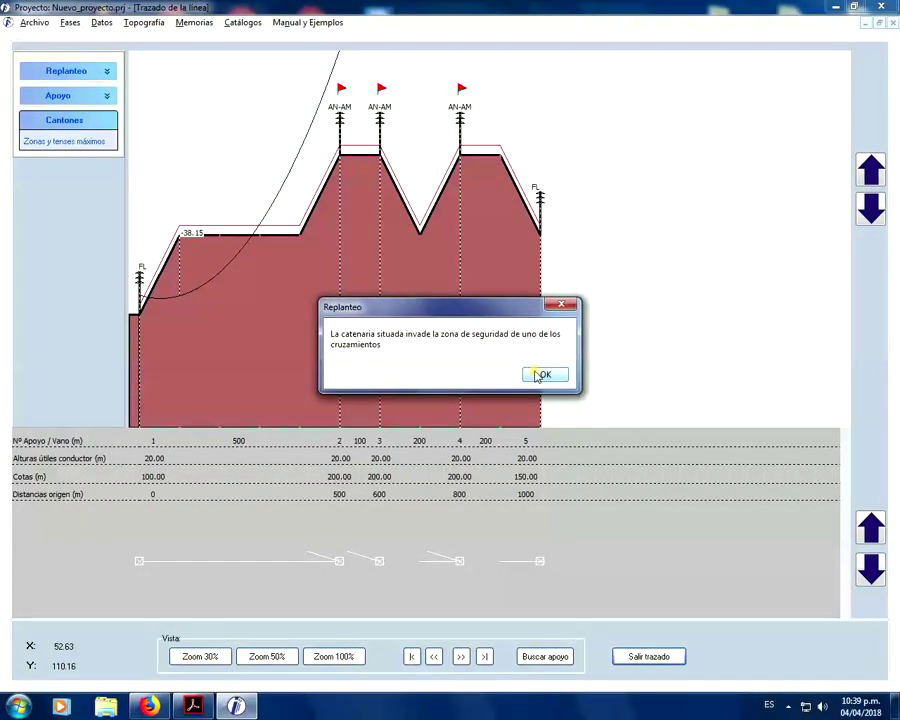
pyautogui.click(538, 374)
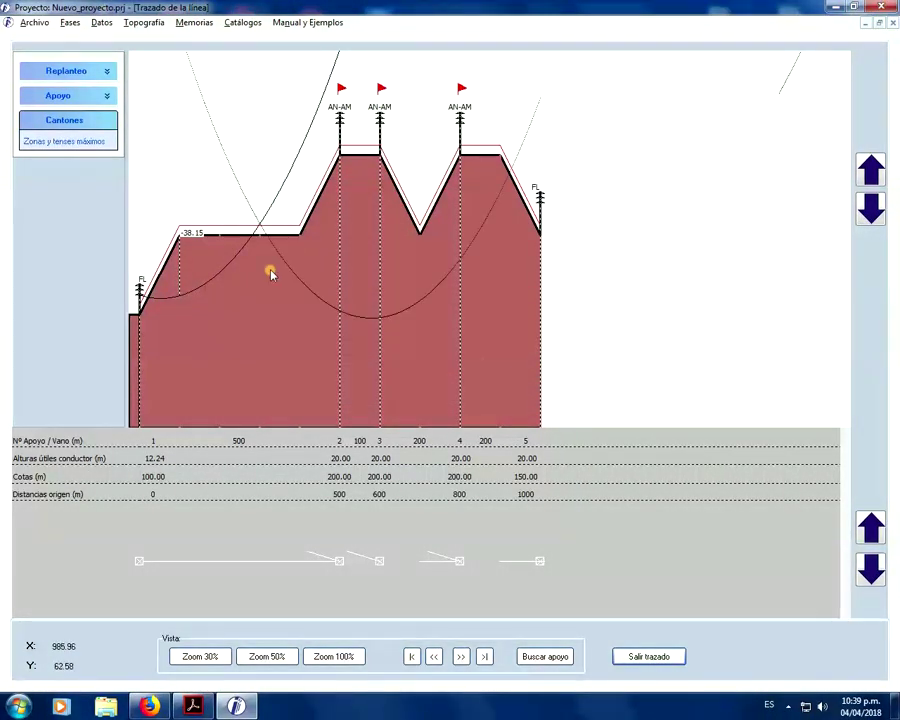
# - Undo the line's current replanteo, discarding the catenary placed on the first span
pyautogui.click(107, 72)
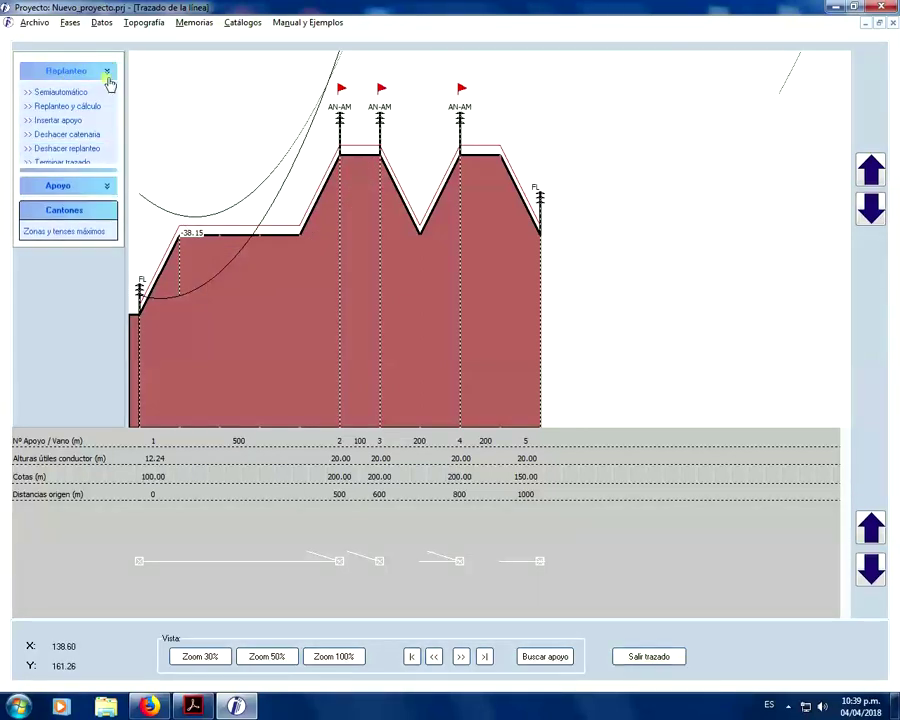
pyautogui.click(80, 150)
pyautogui.click(503, 373)
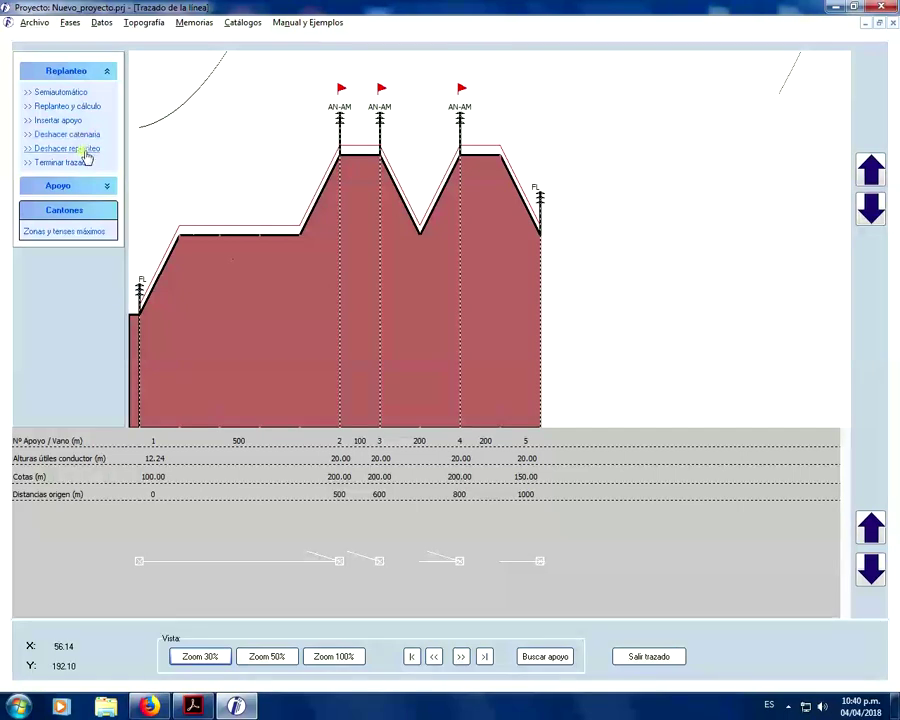
# - Check the option for inserting a support and dismiss it without adding one
pyautogui.click(72, 120)
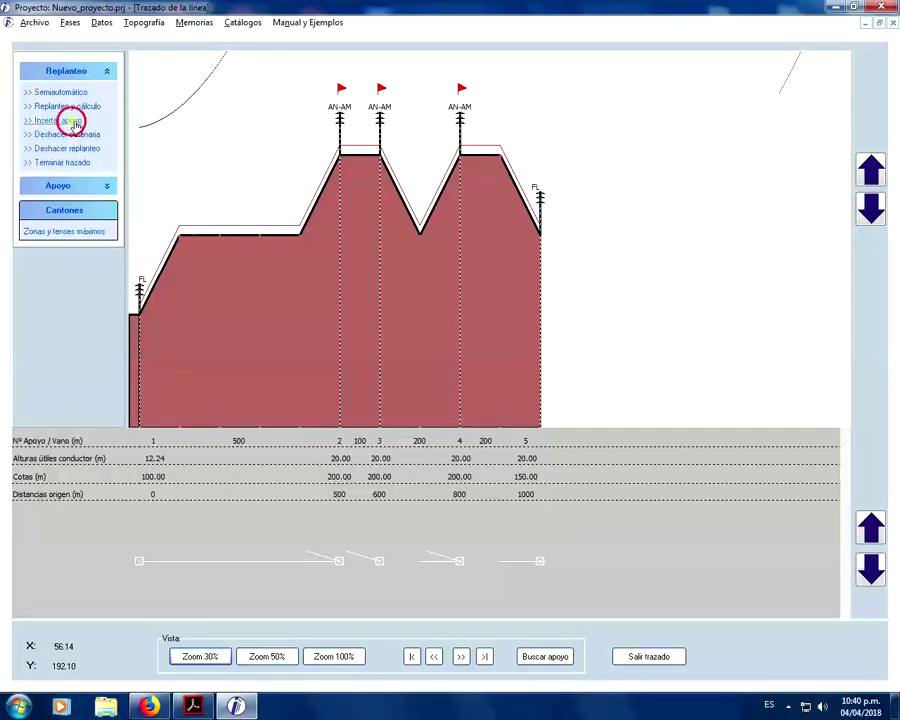
pyautogui.click(521, 300)
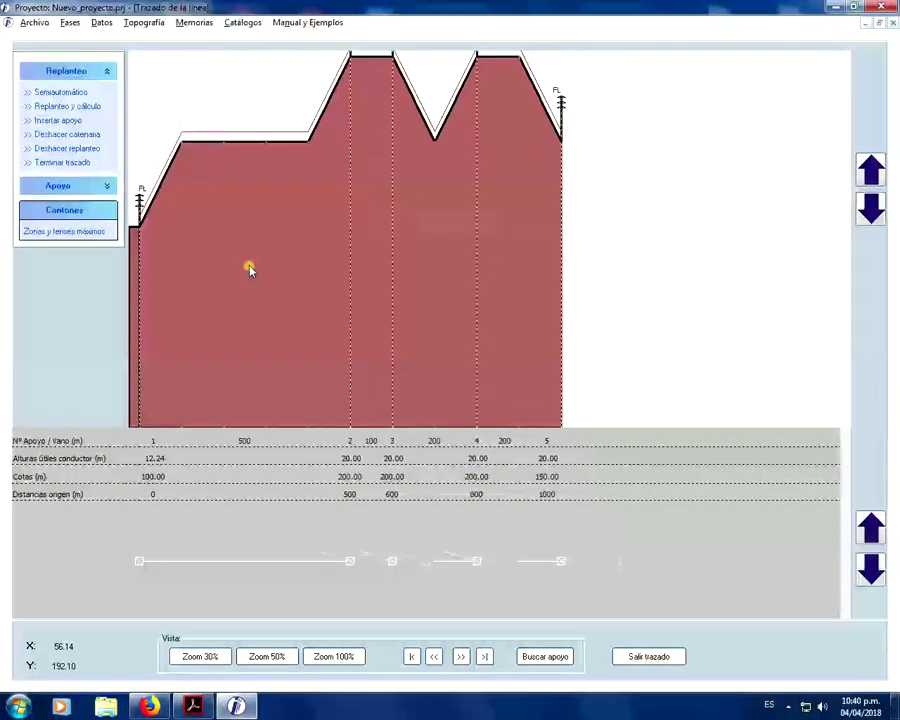
pyautogui.click(870, 207)
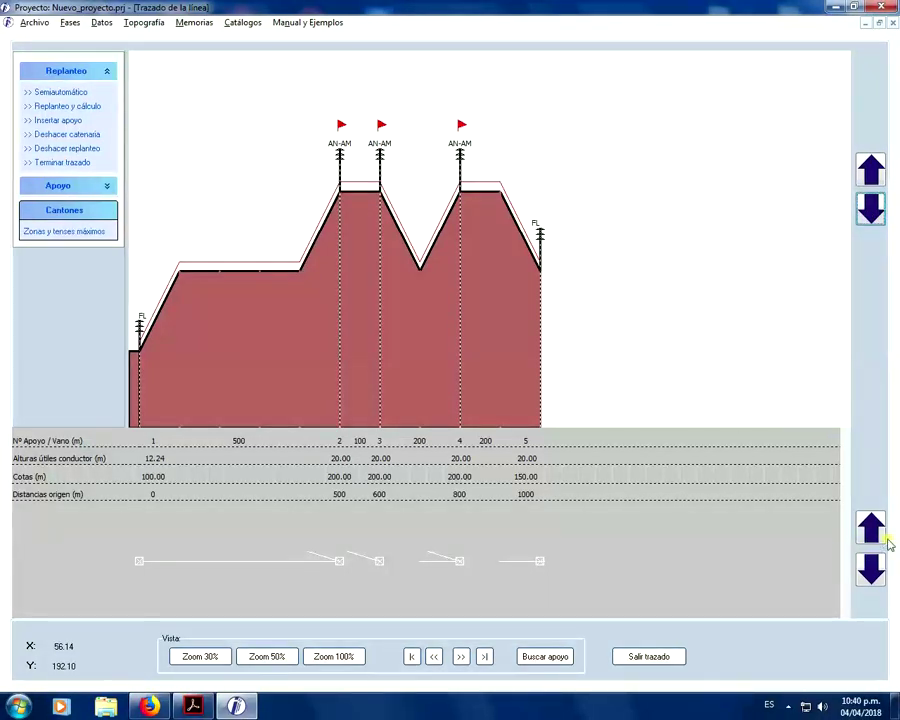
pyautogui.click(874, 570)
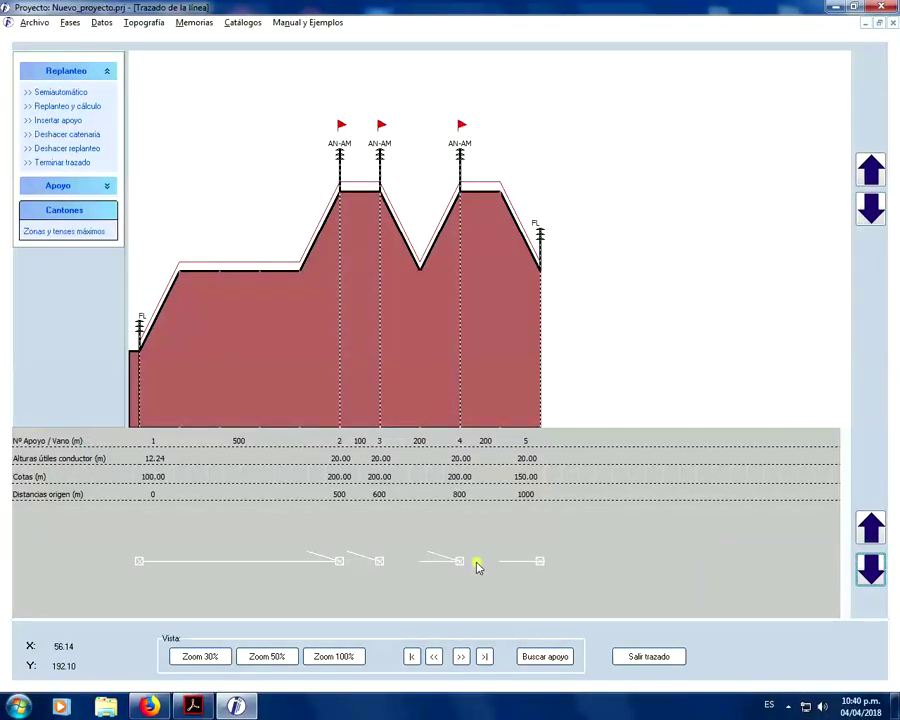
# - Run the semiautomatic replanteo with a minimum span of 75 and a maximum reference span of 175, accepting the catenary readjustment
pyautogui.click(62, 92)
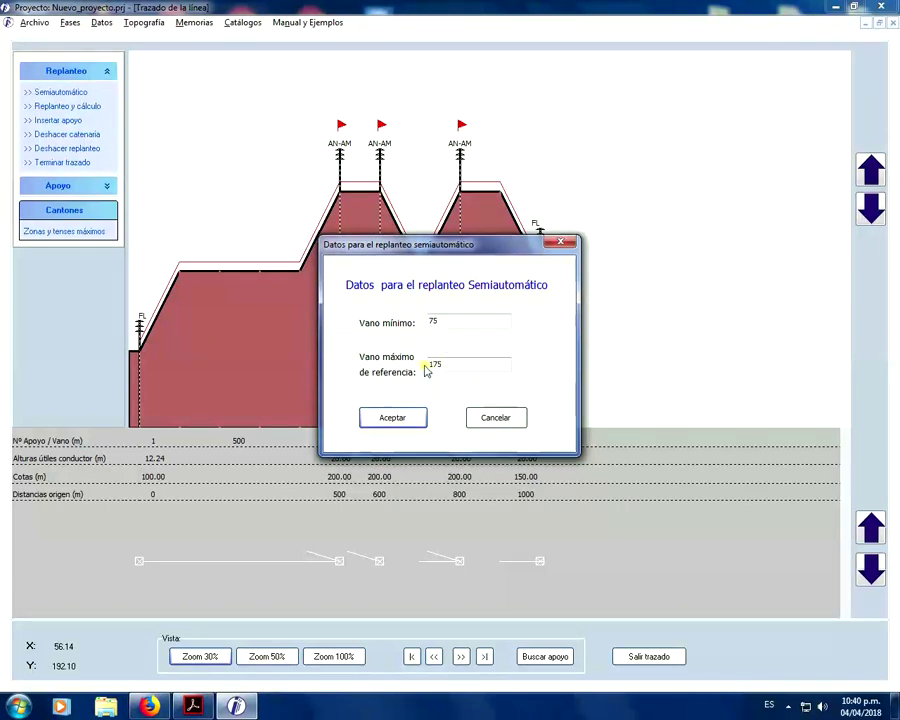
pyautogui.click(402, 420)
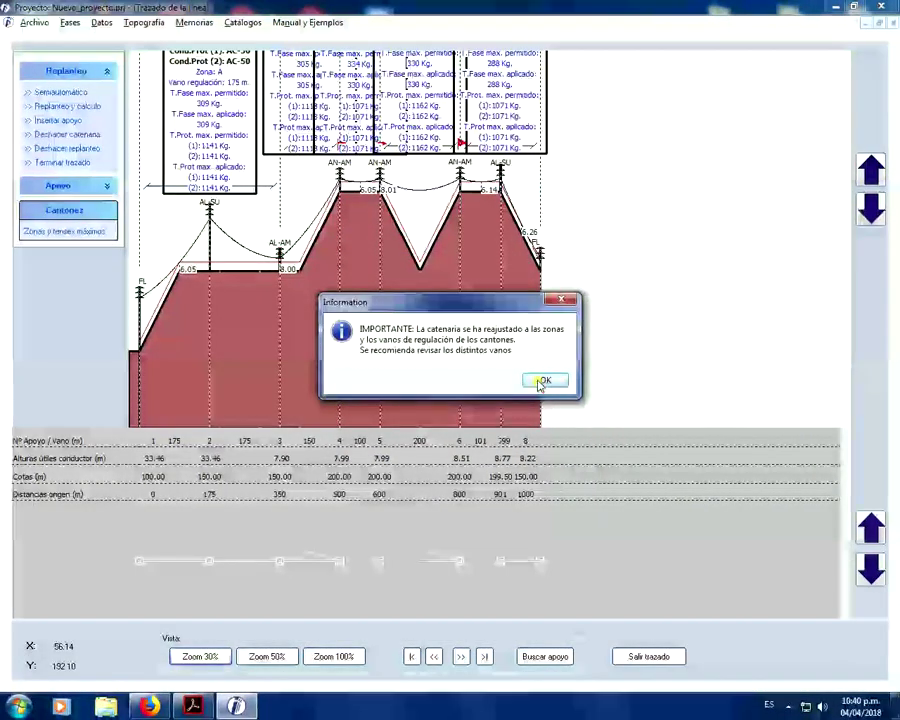
pyautogui.click(543, 382)
pyautogui.click(870, 207)
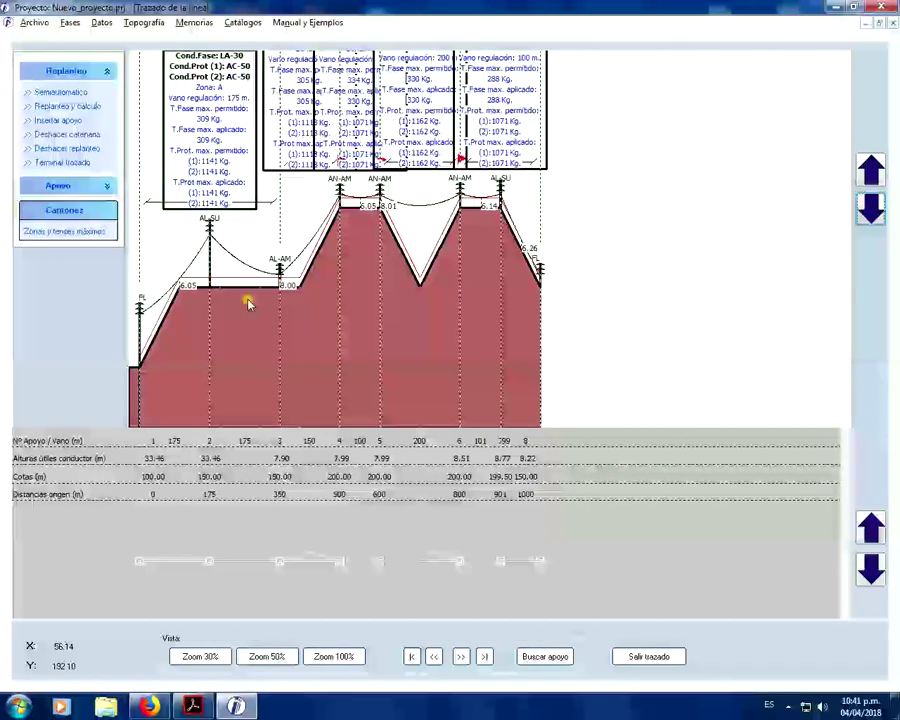
# - Examine the automatic replanteo and terrain summits settings, and close them without calculating
pyautogui.click(92, 108)
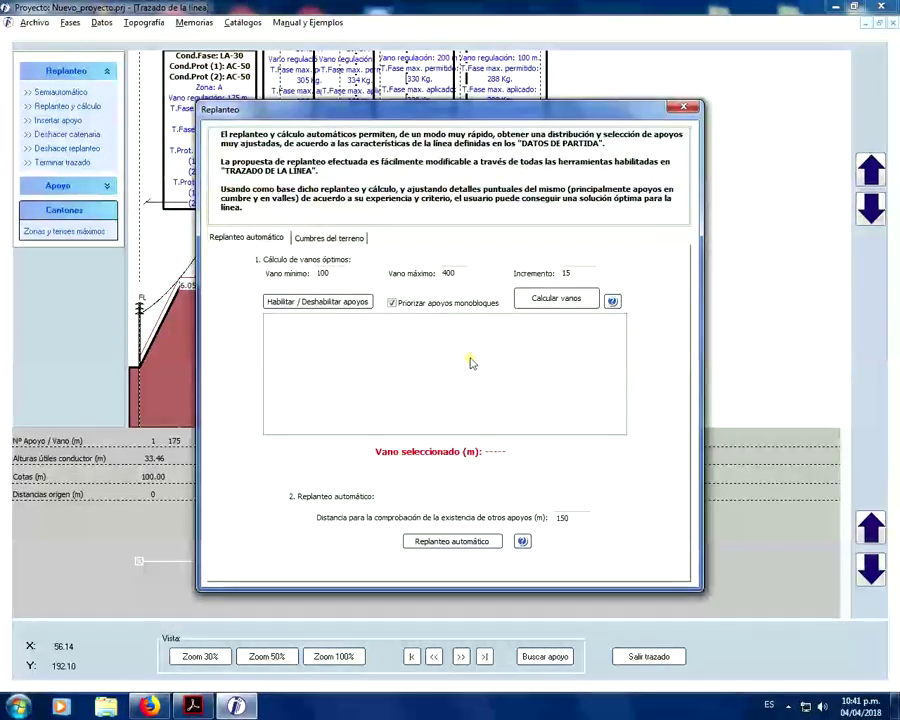
pyautogui.click(328, 238)
pyautogui.click(270, 240)
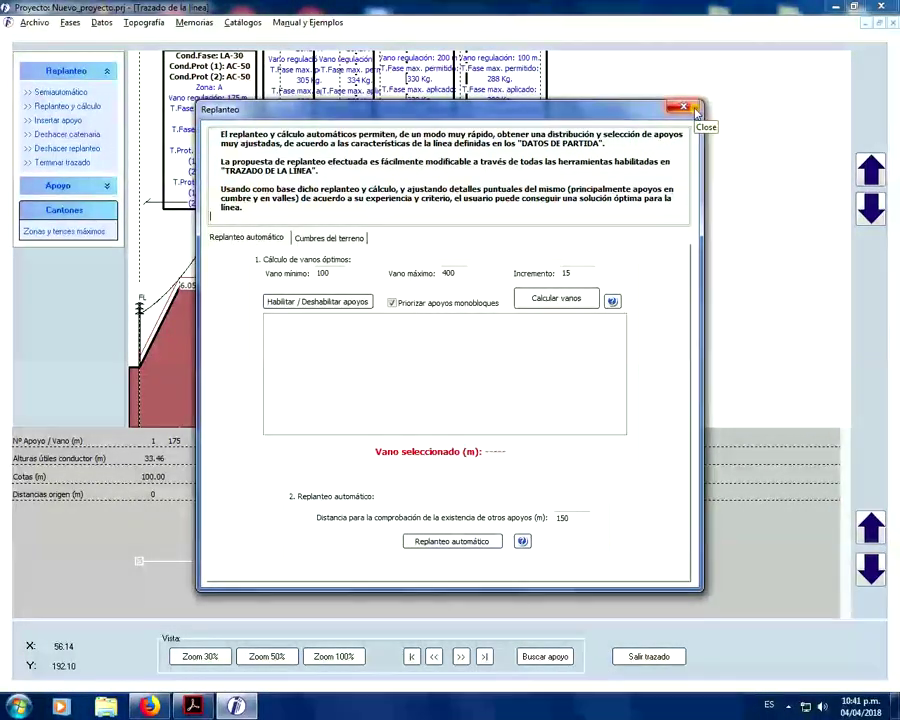
pyautogui.click(695, 108)
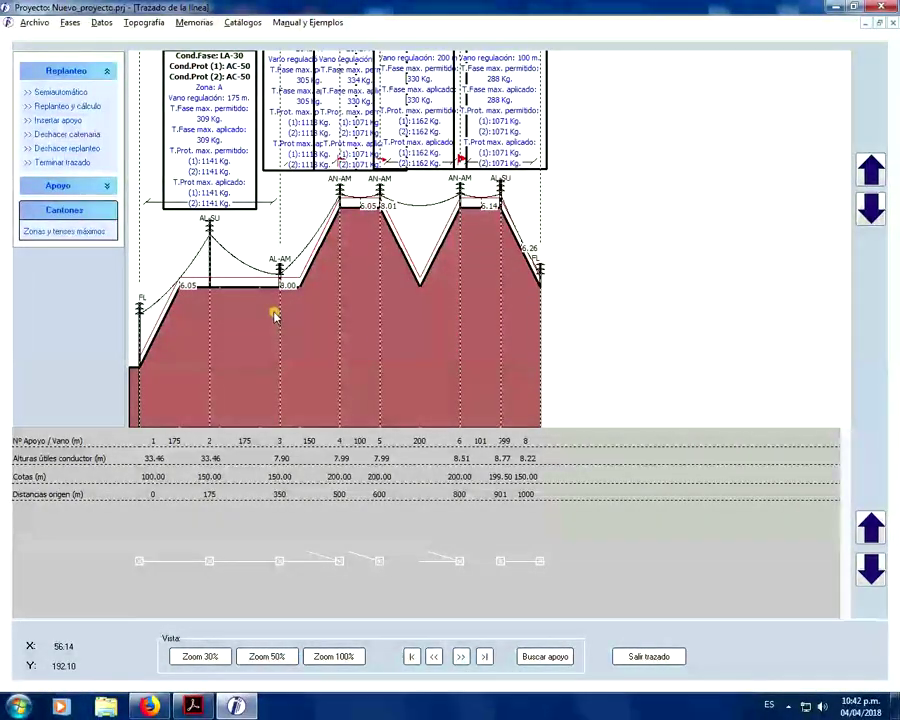
# - Move support 2 to about 149 m from the origin, with a useful conductor height of about 28.18 m
pyautogui.moveTo(209, 187); pyautogui.dragTo(205, 202)
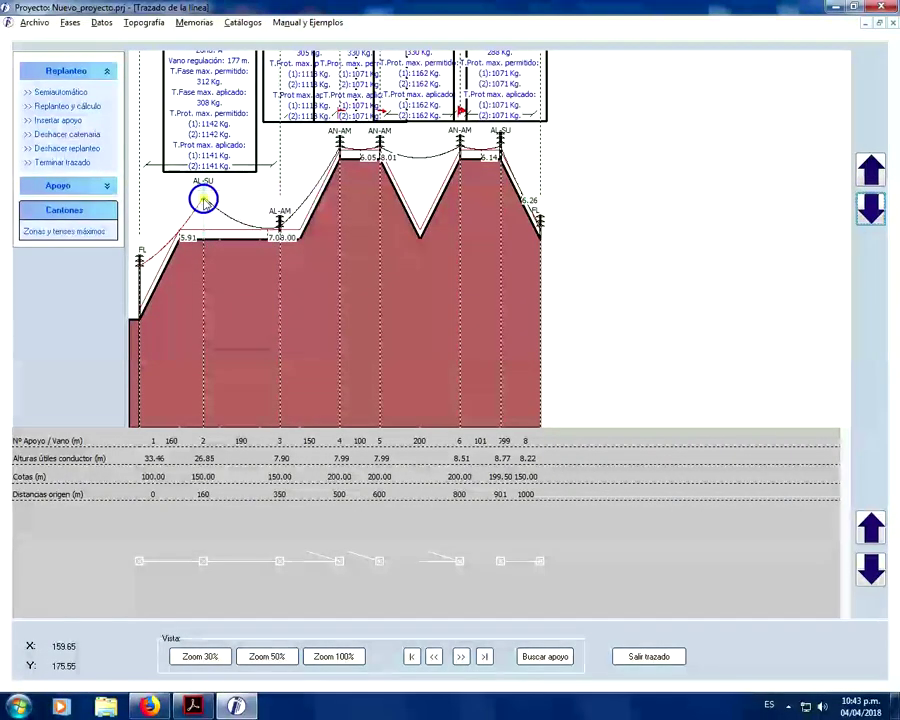
pyautogui.press('Return')
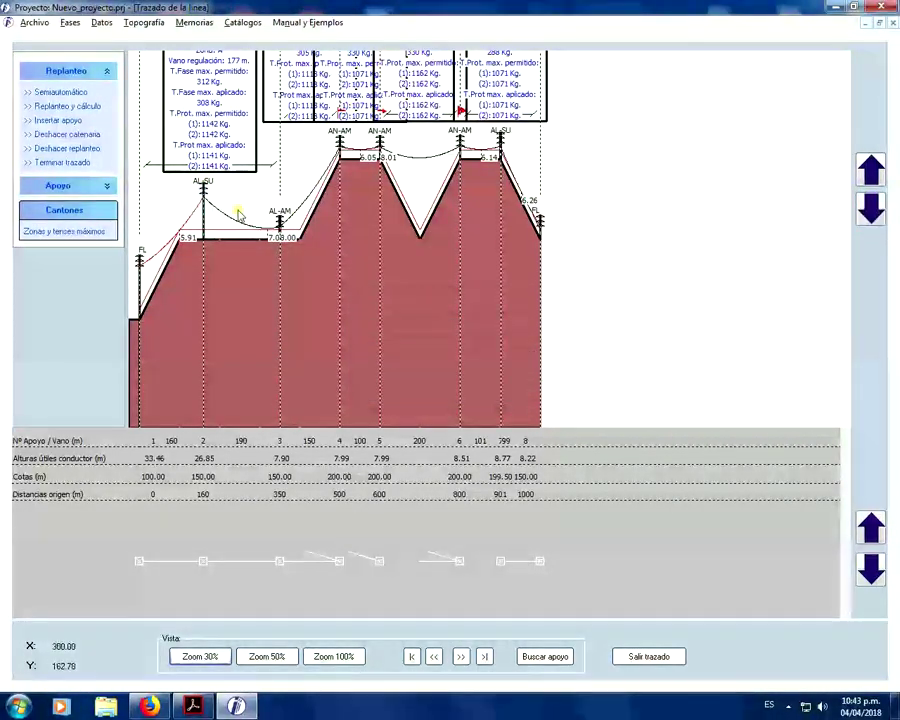
pyautogui.moveTo(207, 200); pyautogui.dragTo(199, 196)
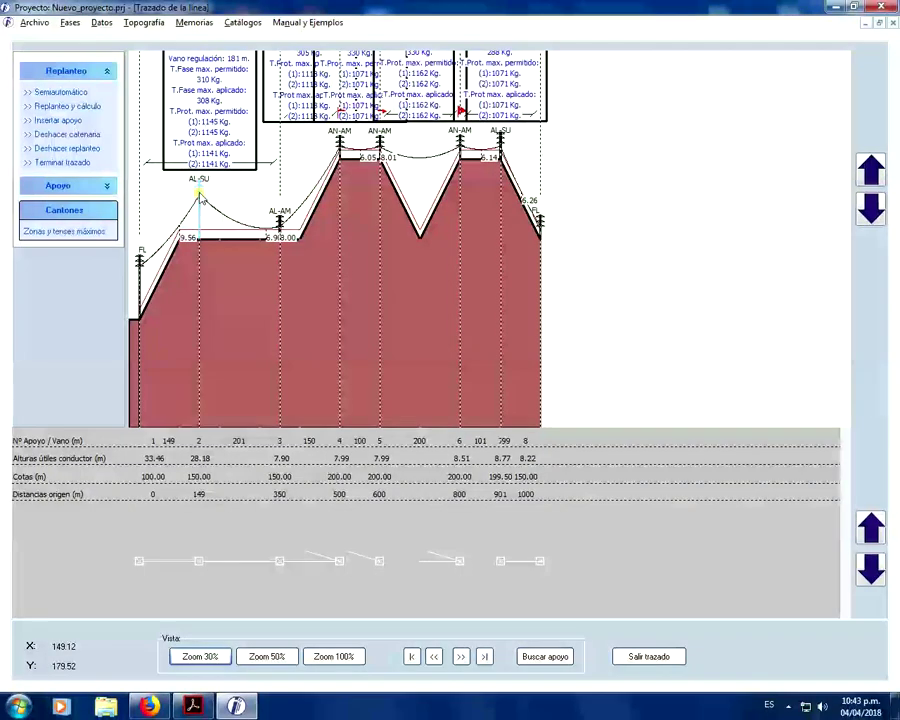
# - Review the crossarm types for support 2 without choosing another, and accept Normal as its terrain type
pyautogui.rightClick(199, 195)
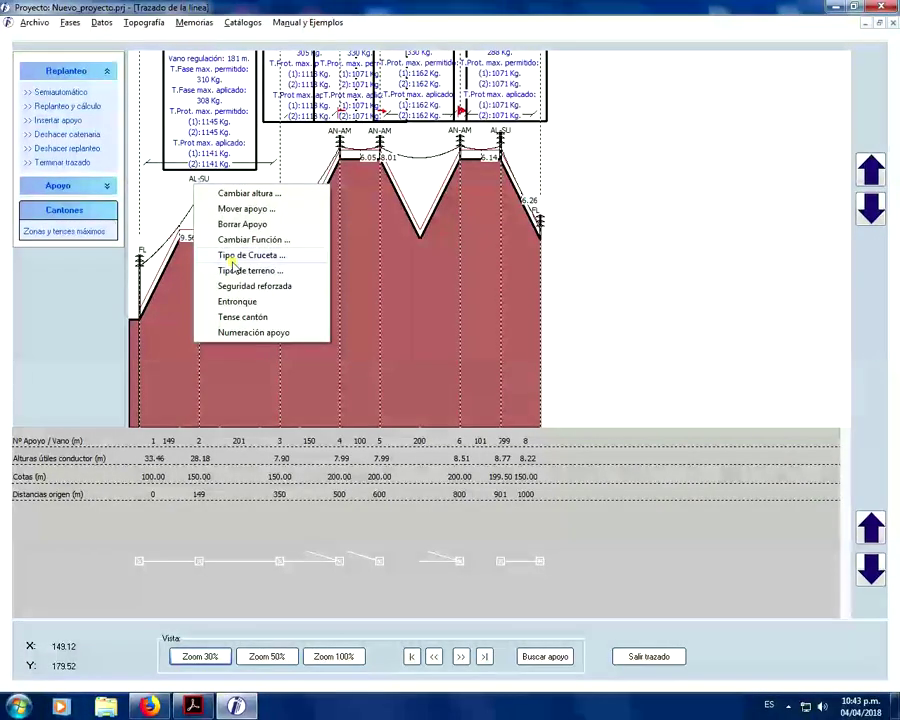
pyautogui.click(231, 262)
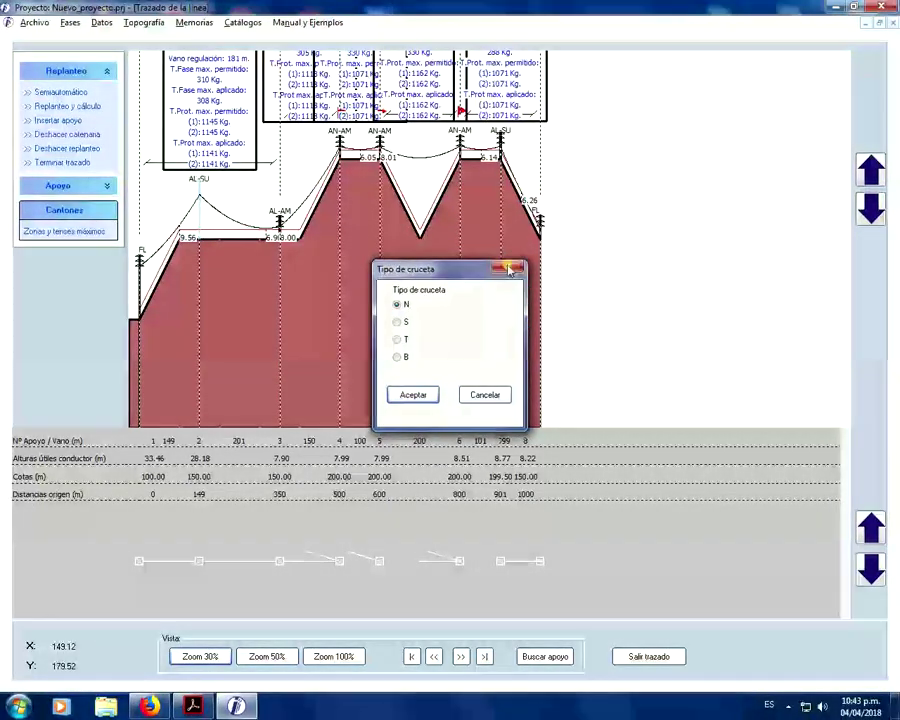
pyautogui.click(514, 270)
pyautogui.rightClick(199, 187)
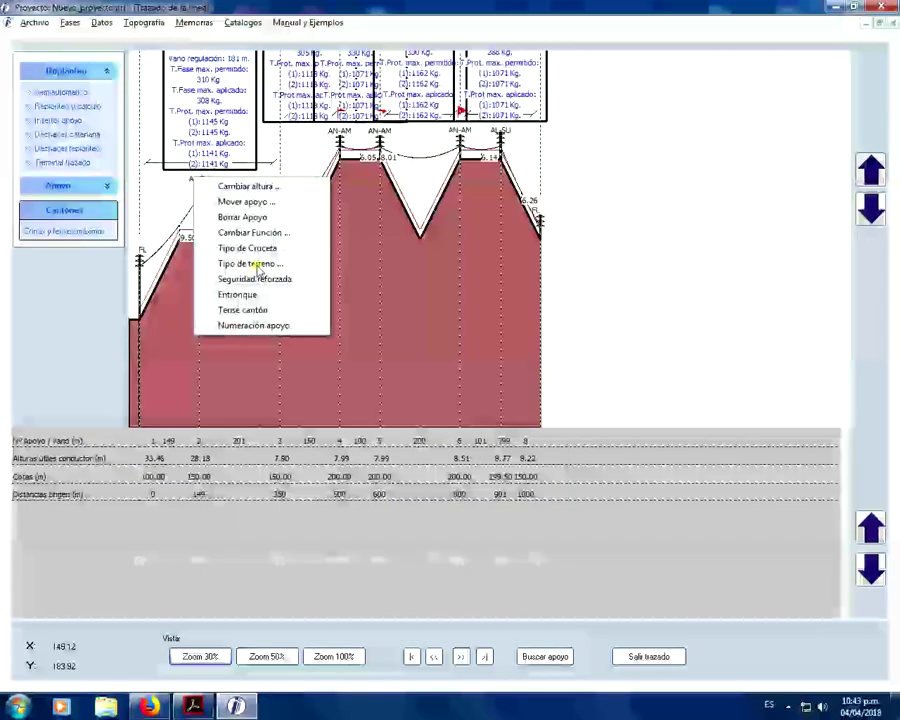
pyautogui.click(257, 265)
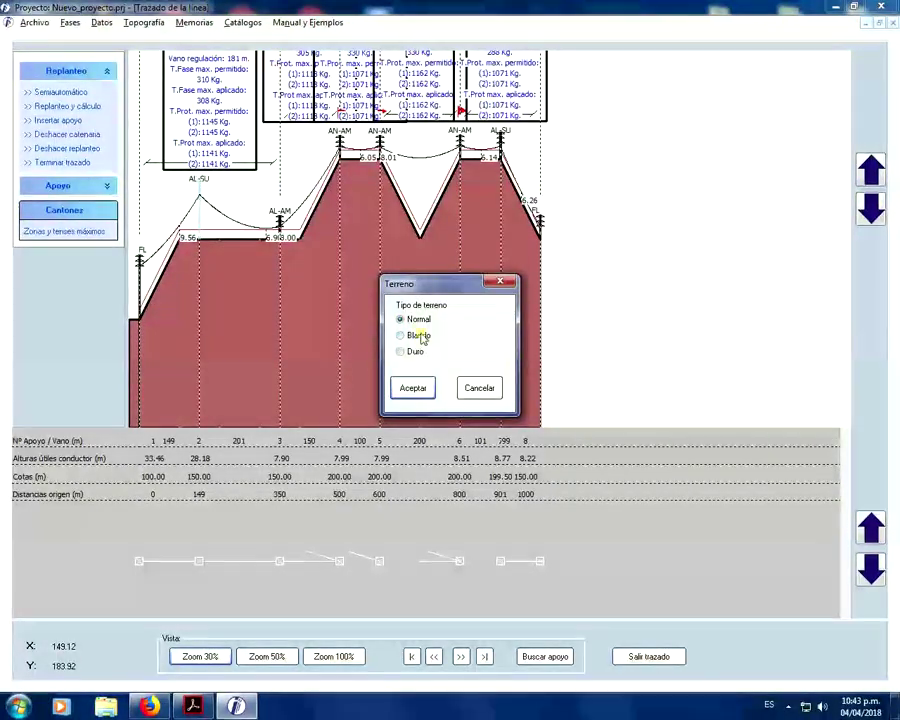
pyautogui.click(410, 386)
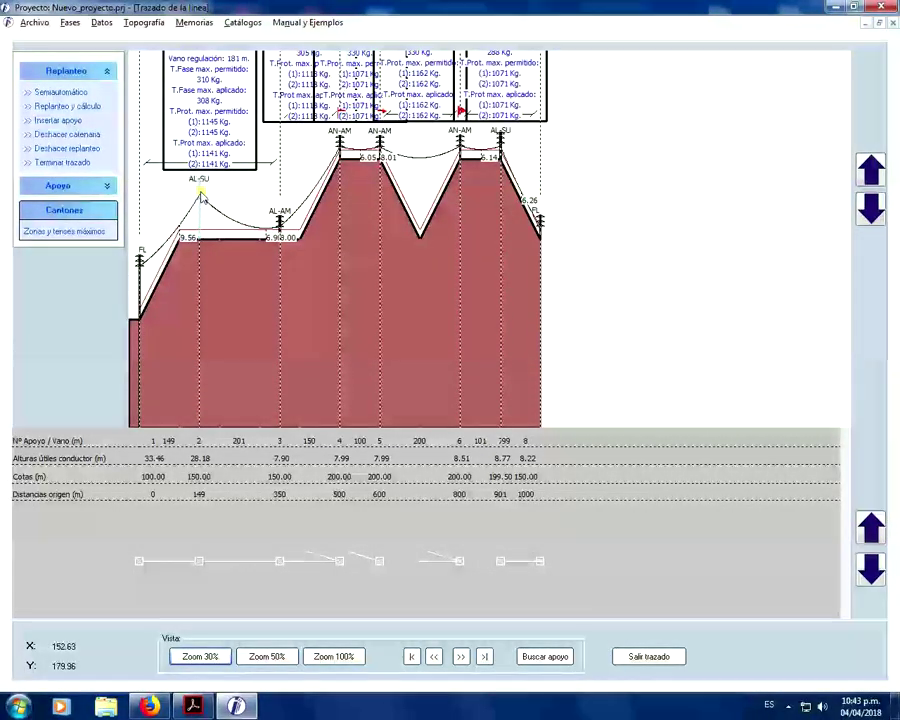
# - Examine the numbering options for support 2 and close them without renumbering
pyautogui.rightClick(201, 197)
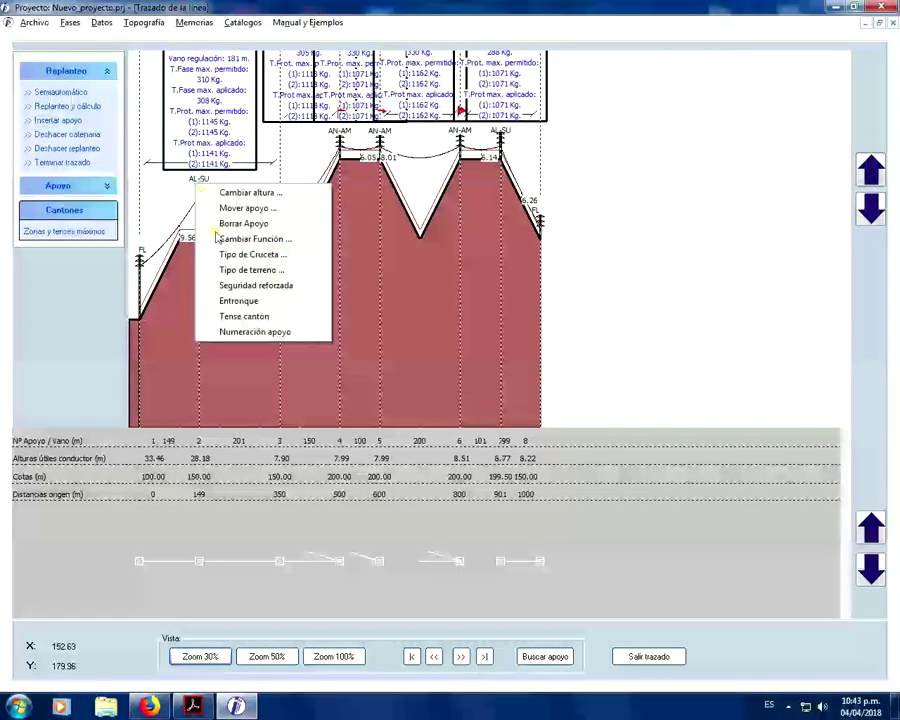
pyautogui.click(278, 335)
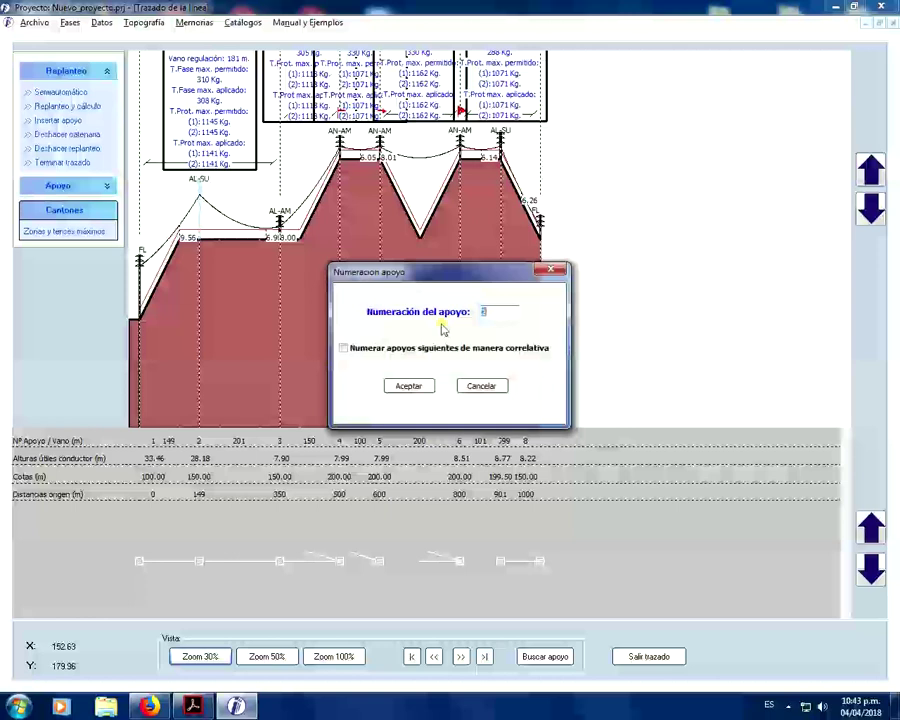
pyautogui.click(552, 273)
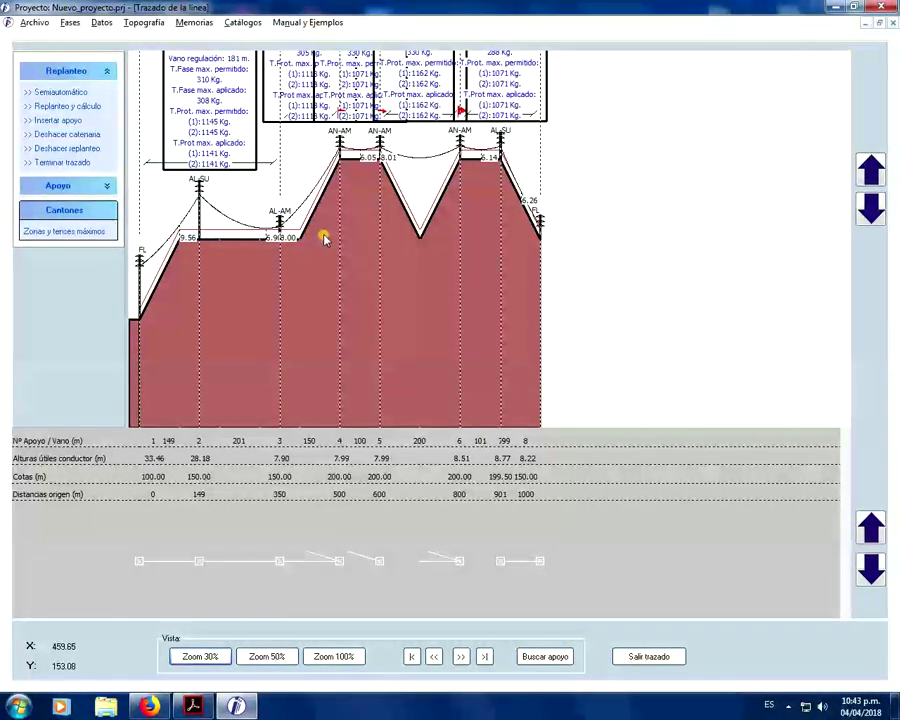
# - Examine the tension data of the cantons and the conductor height form of support 2, dismissing the form without an edit
pyautogui.click(874, 211)
pyautogui.click(874, 211)
pyautogui.click(874, 211)
pyautogui.click(874, 211)
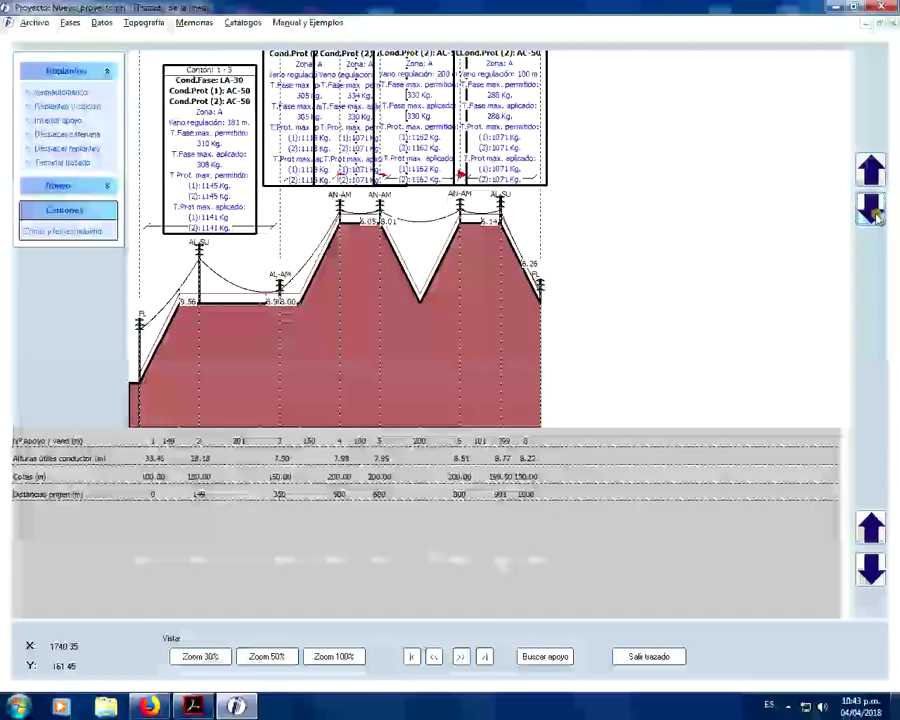
pyautogui.click(869, 182)
pyautogui.click(869, 181)
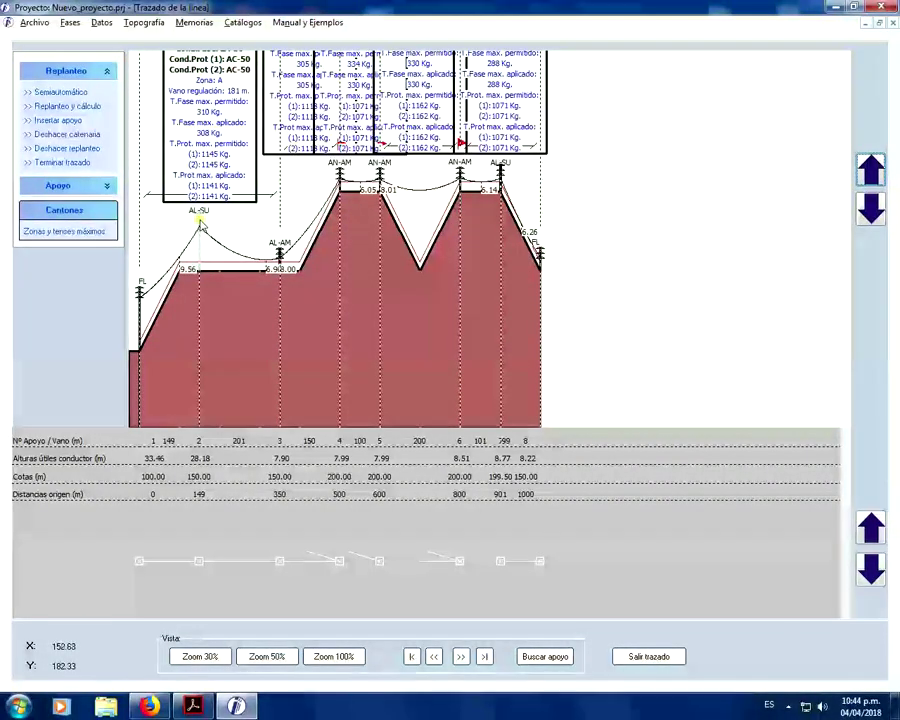
pyautogui.click(200, 220)
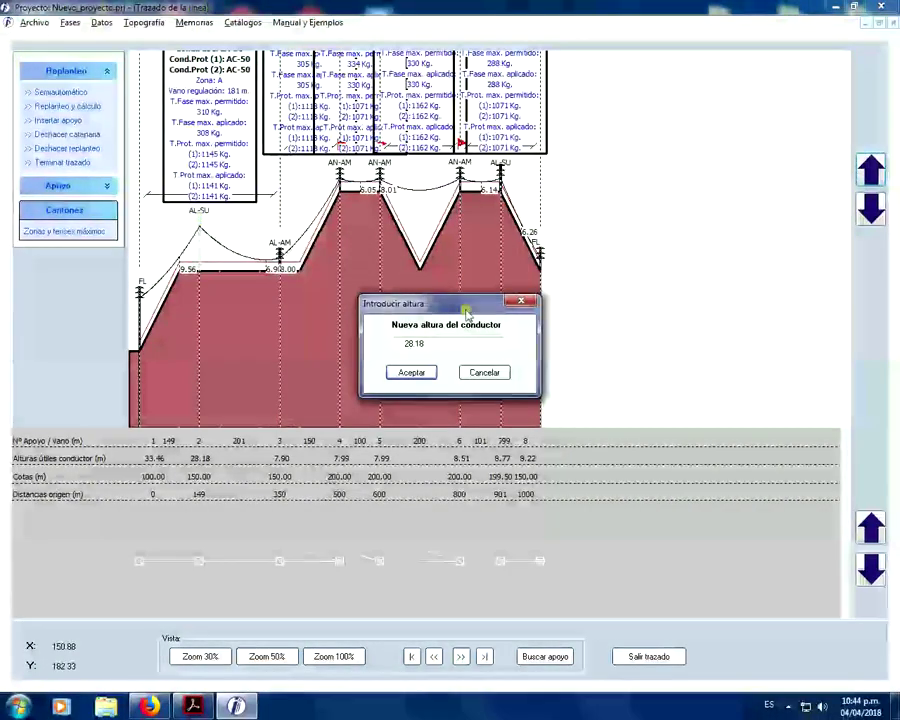
pyautogui.click(516, 297)
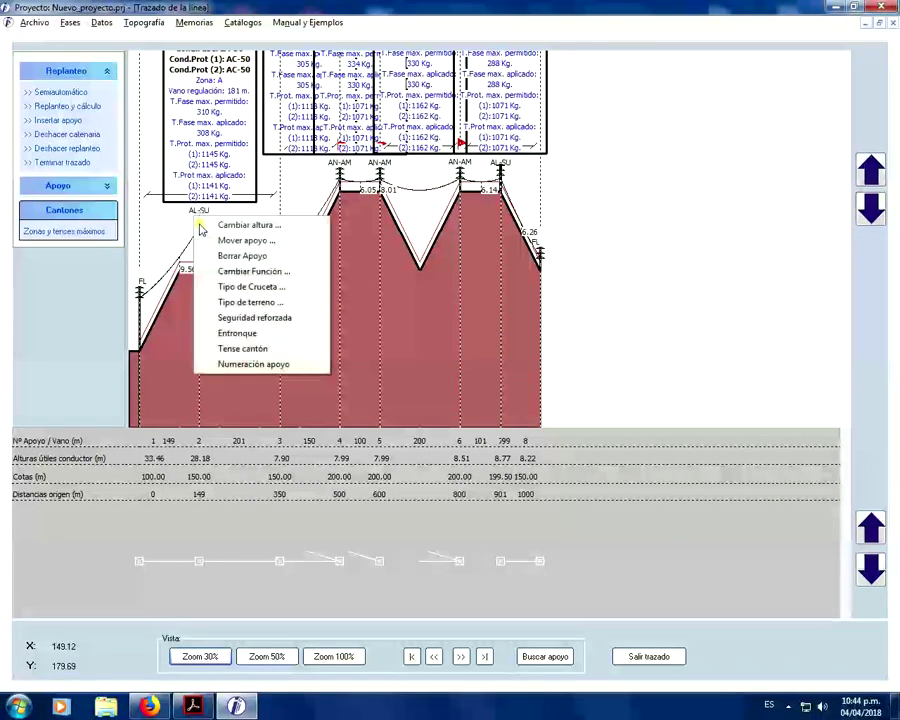
# - Examine the crossarm types and support functions offered for support 2, cancelling both forms
pyautogui.click(268, 286)
pyautogui.click(481, 398)
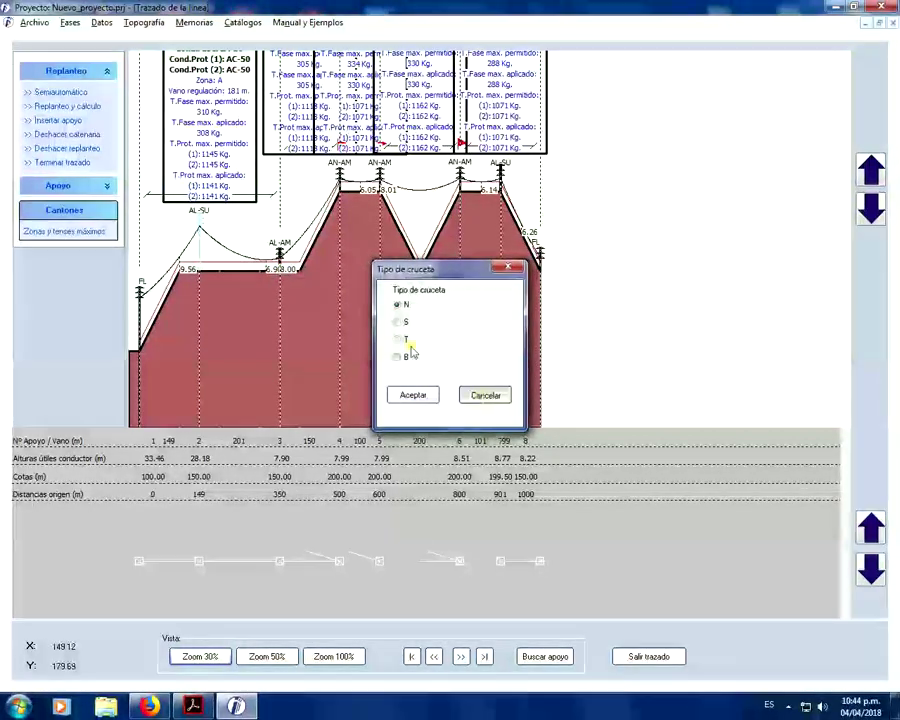
pyautogui.rightClick(199, 218)
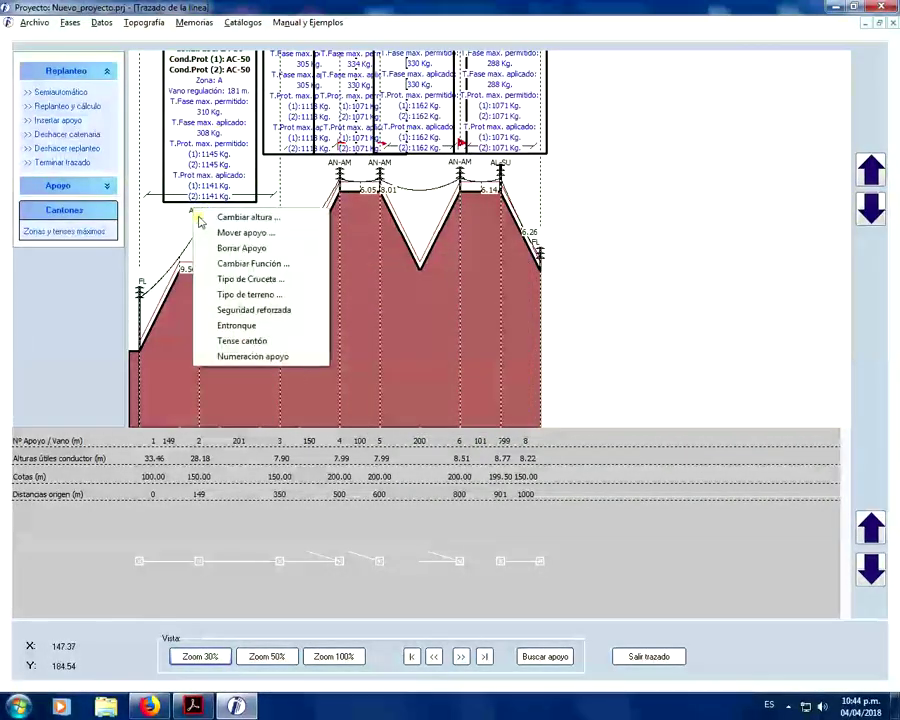
pyautogui.click(245, 263)
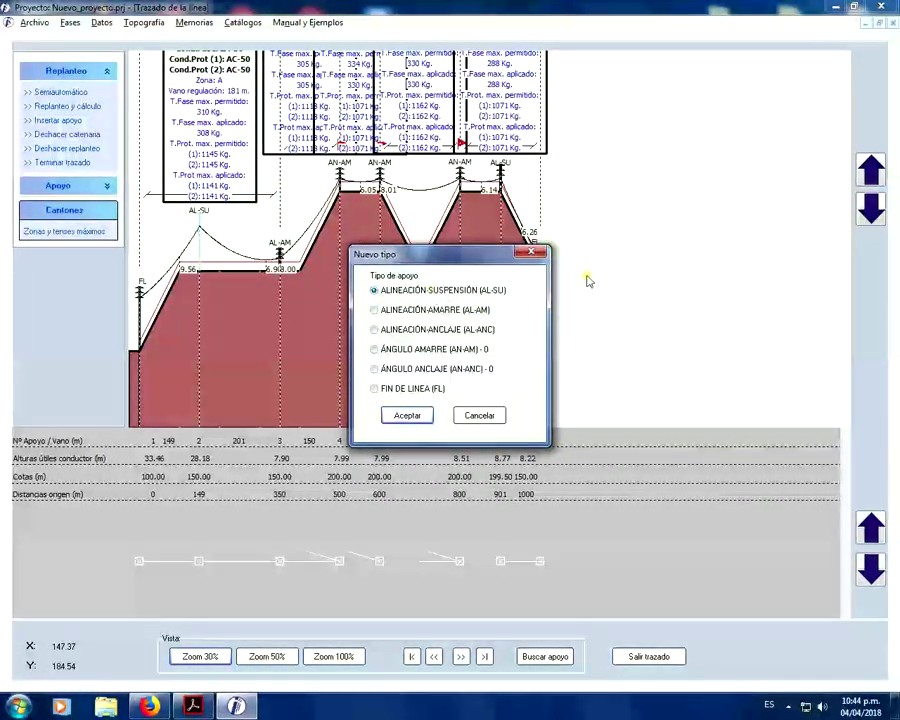
pyautogui.click(533, 254)
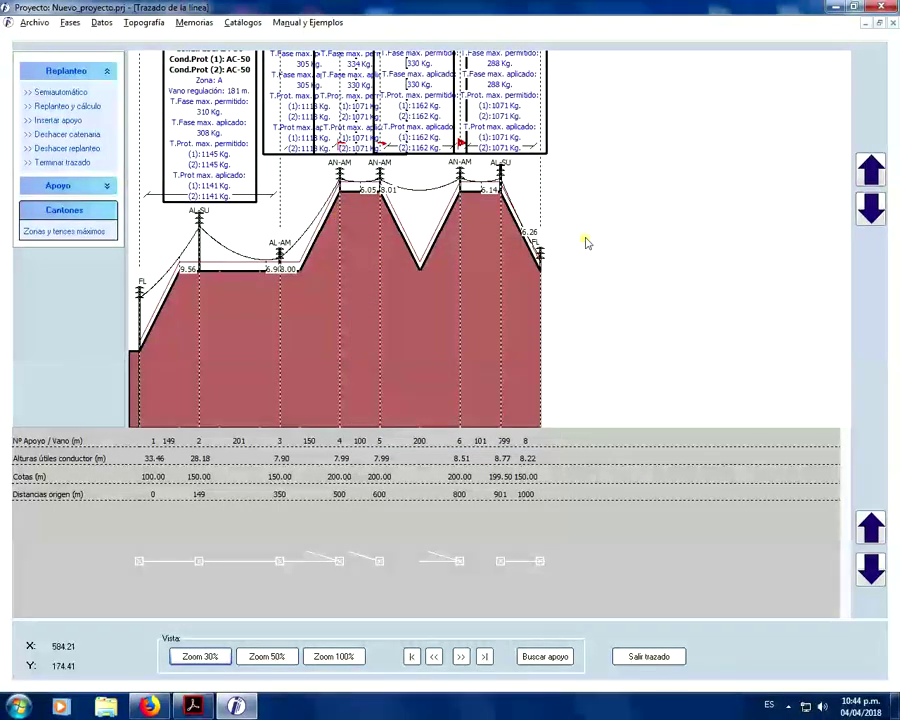
# - Review the function types offered for angle support 4 at 500 m, accepting its internal angle of 20.00
pyautogui.click(870, 207)
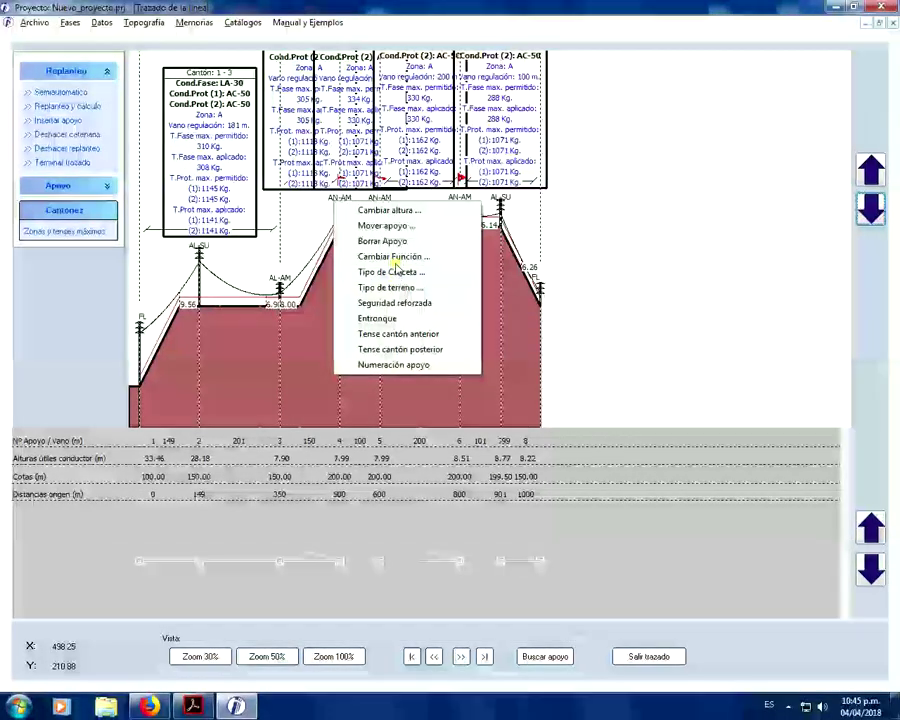
pyautogui.click(395, 256)
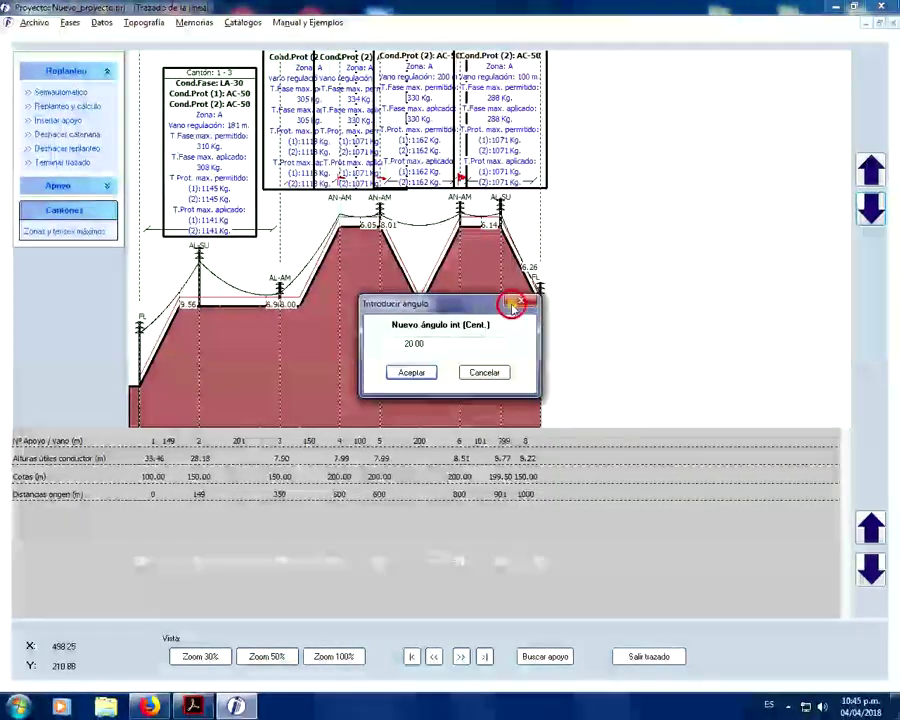
pyautogui.click(433, 373)
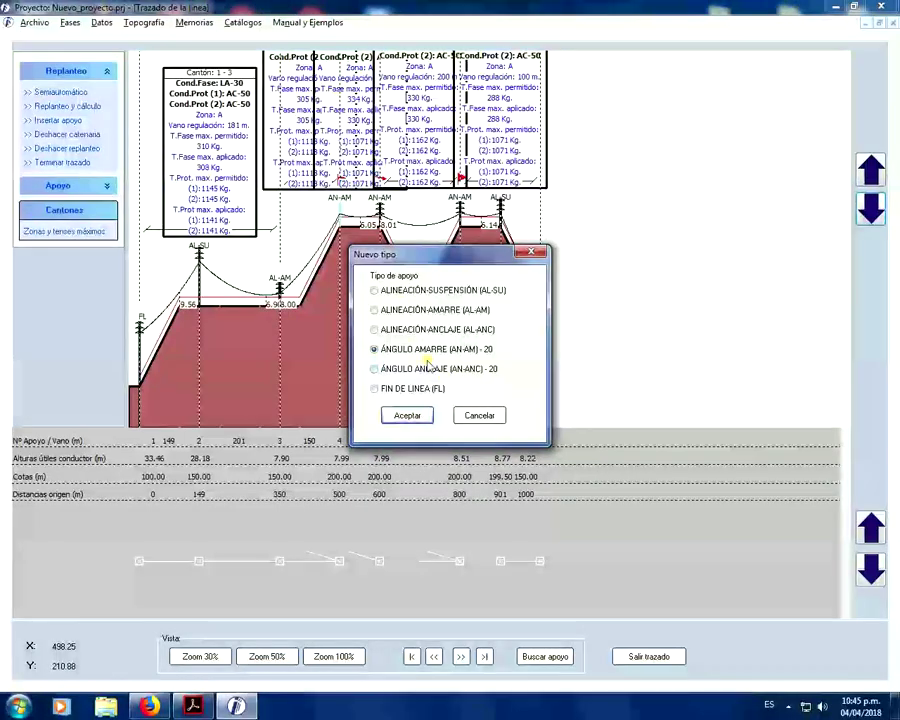
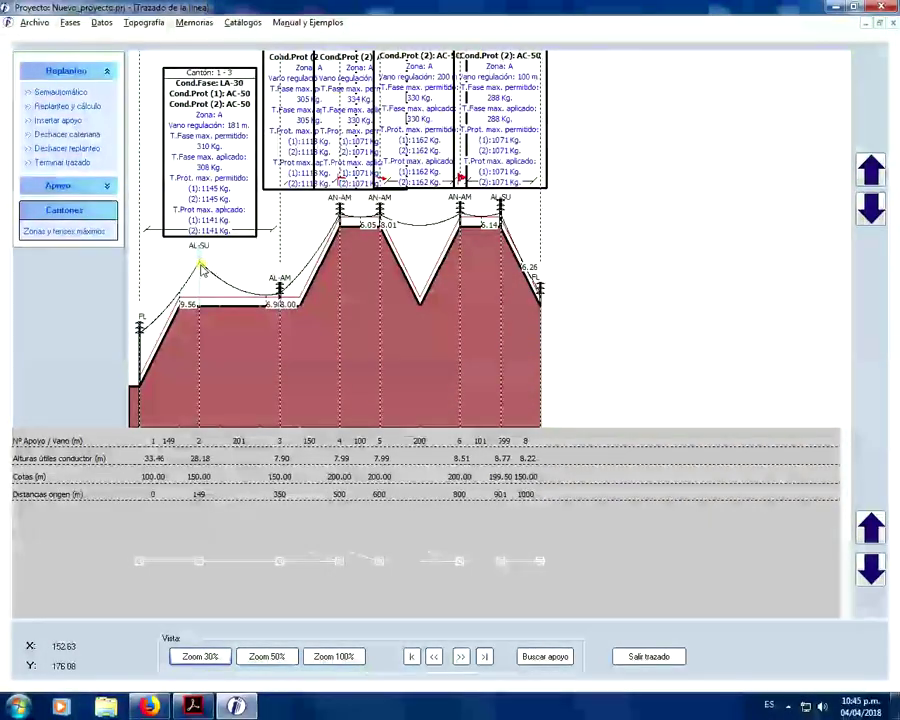
# - Move support 2 to 175 m and back to 149 m along the profile, and undo the replanteo
pyautogui.moveTo(201, 264)
pyautogui.mouseDown()
pyautogui.moveTo(203, 287)
pyautogui.moveTo(194, 288)
pyautogui.moveTo(200, 258)
pyautogui.moveTo(230, 273)
pyautogui.moveTo(234, 294)
pyautogui.moveTo(223, 272)
pyautogui.moveTo(203, 283)
pyautogui.moveTo(202, 270)
pyautogui.moveTo(211, 270)
pyautogui.mouseUp()
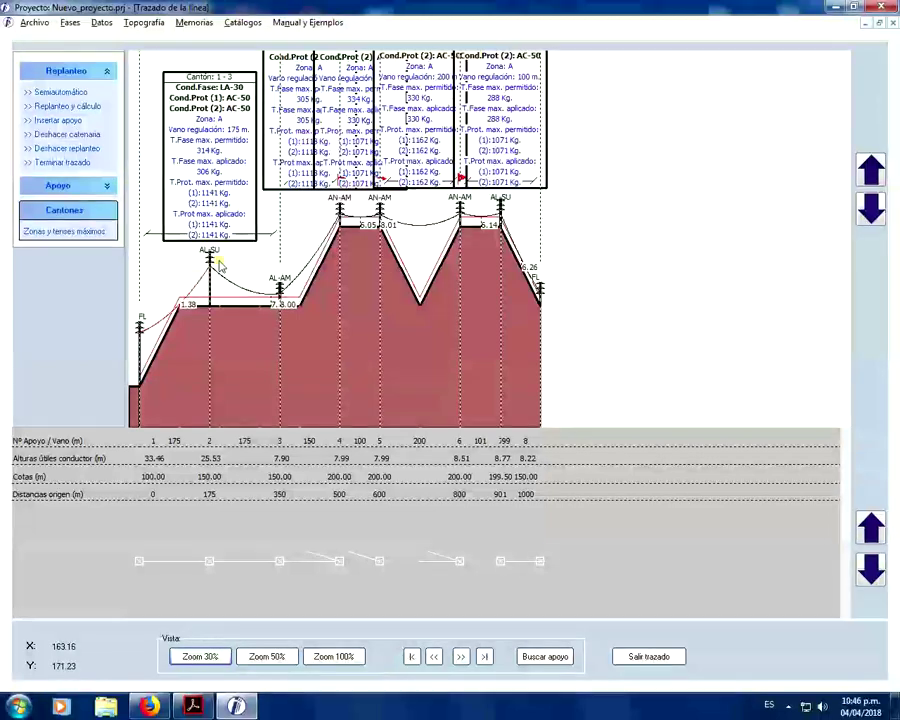
pyautogui.moveTo(212, 265); pyautogui.dragTo(199, 267)
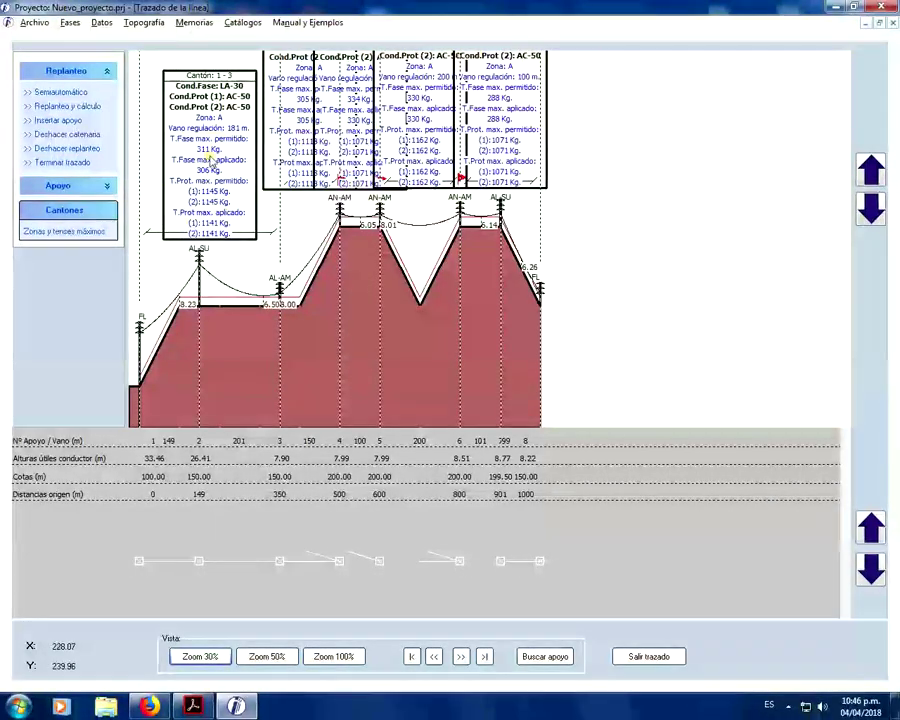
pyautogui.click(94, 150)
pyautogui.click(491, 376)
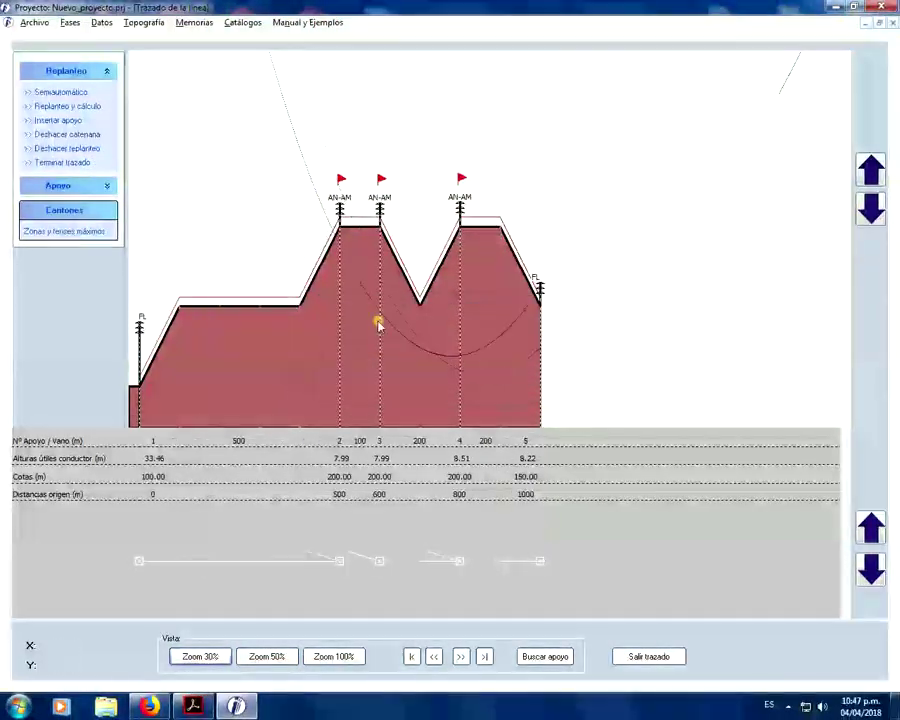
# - Redistribute the supports with the semiautomatic replanteo and accept the readjusted catenary
pyautogui.click(52, 94)
pyautogui.click(409, 425)
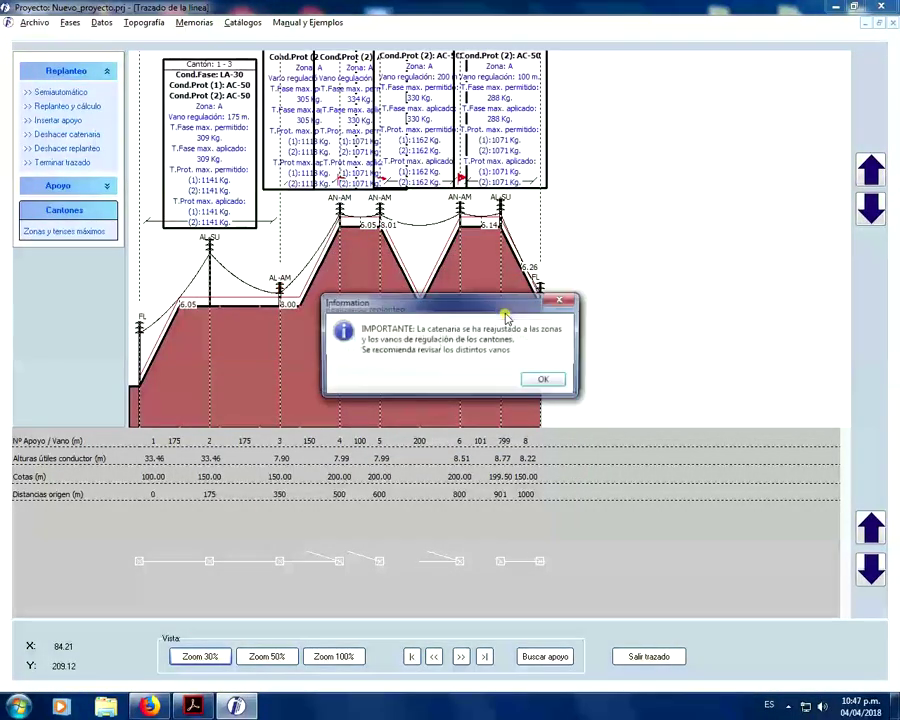
pyautogui.click(542, 380)
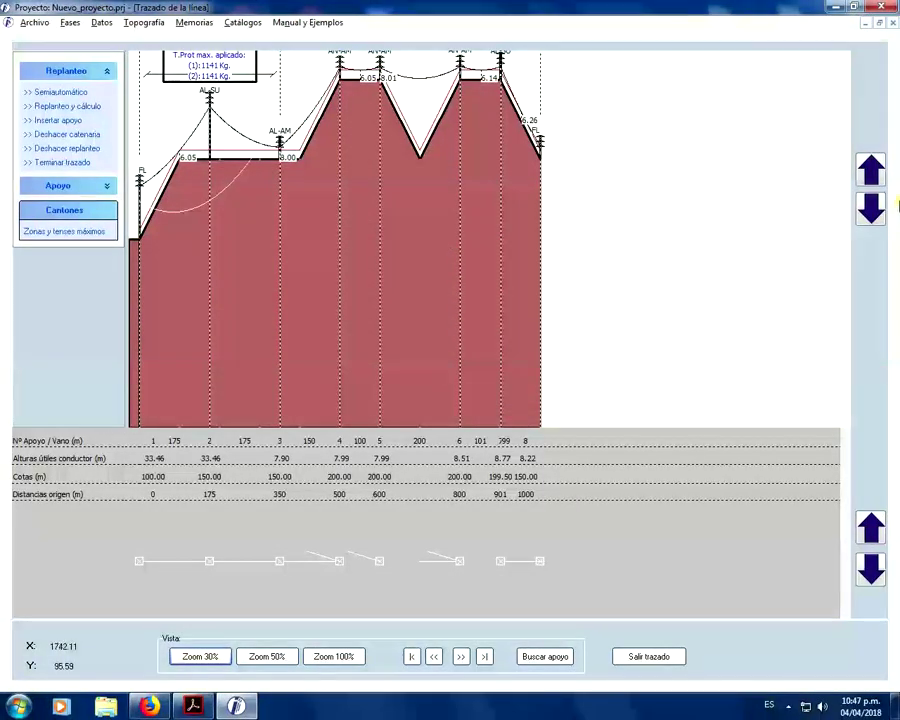
# - Move support 3 to about 353 m with a conductor height of about 13.63 m, and undo the replanteo
pyautogui.click(870, 208)
pyautogui.click(870, 208)
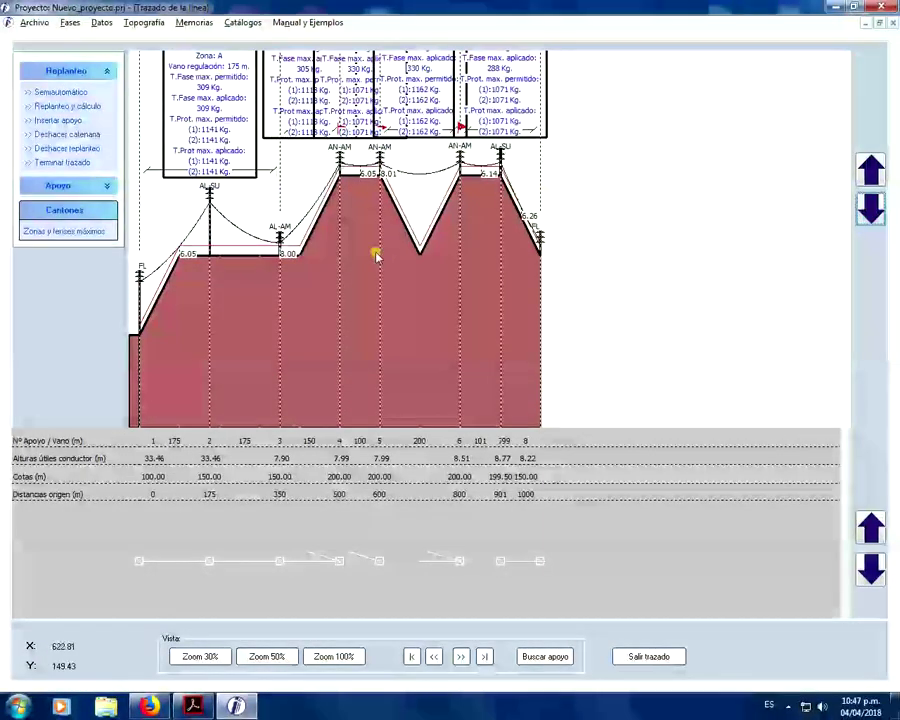
pyautogui.click(281, 238)
pyautogui.moveTo(281, 238)
pyautogui.mouseDown()
pyautogui.moveTo(281, 215)
pyautogui.moveTo(280, 258)
pyautogui.moveTo(283, 236)
pyautogui.mouseUp()
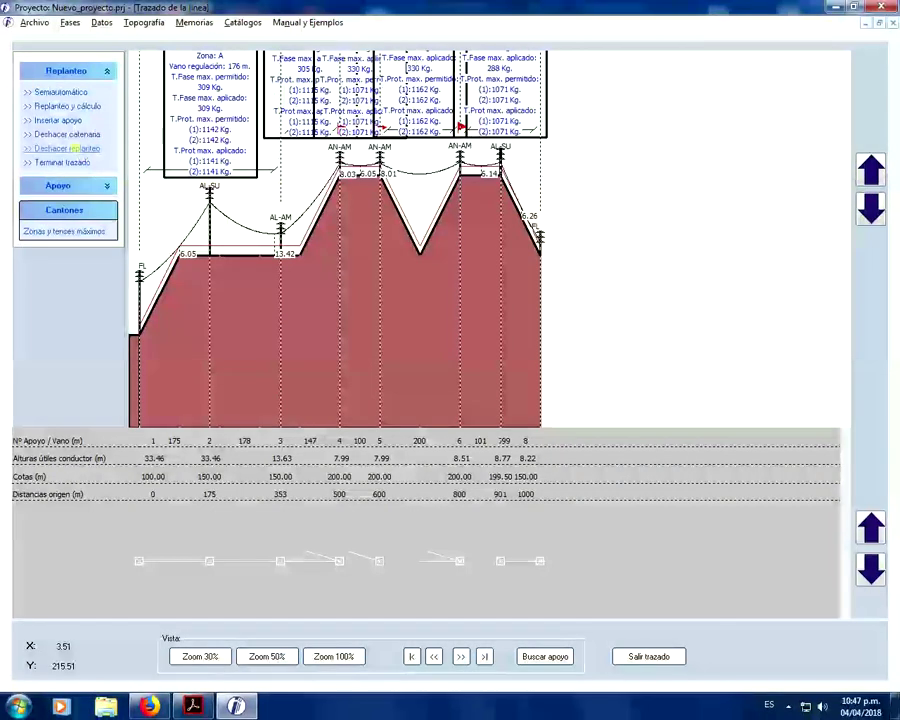
pyautogui.click(80, 149)
pyautogui.click(494, 374)
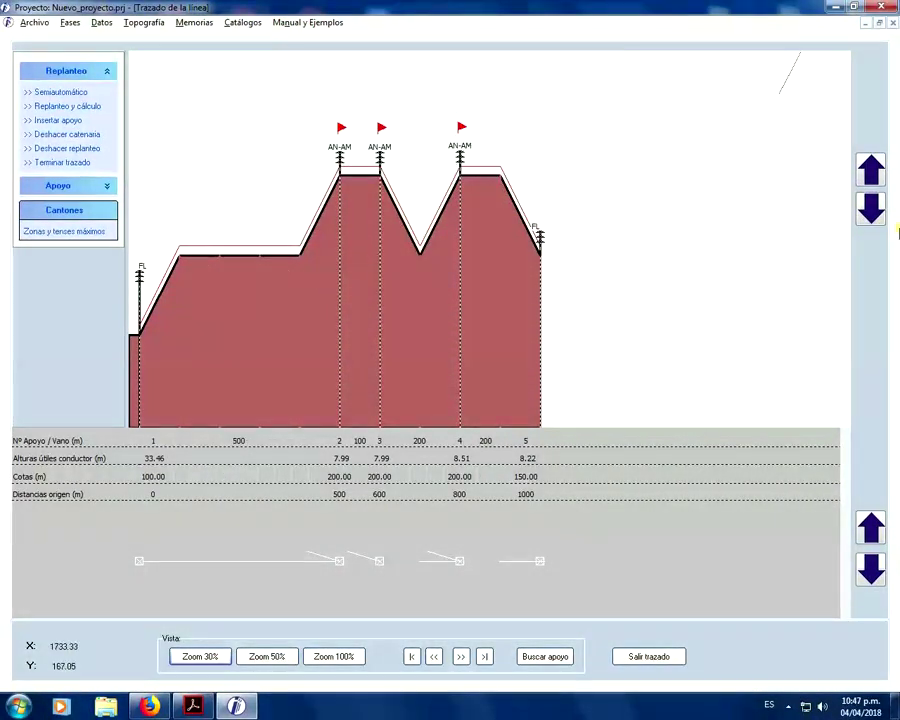
# - Run the semiautomatic replanteo with a minimum span of 75 and a maximum reference span of 175
pyautogui.click(870, 207)
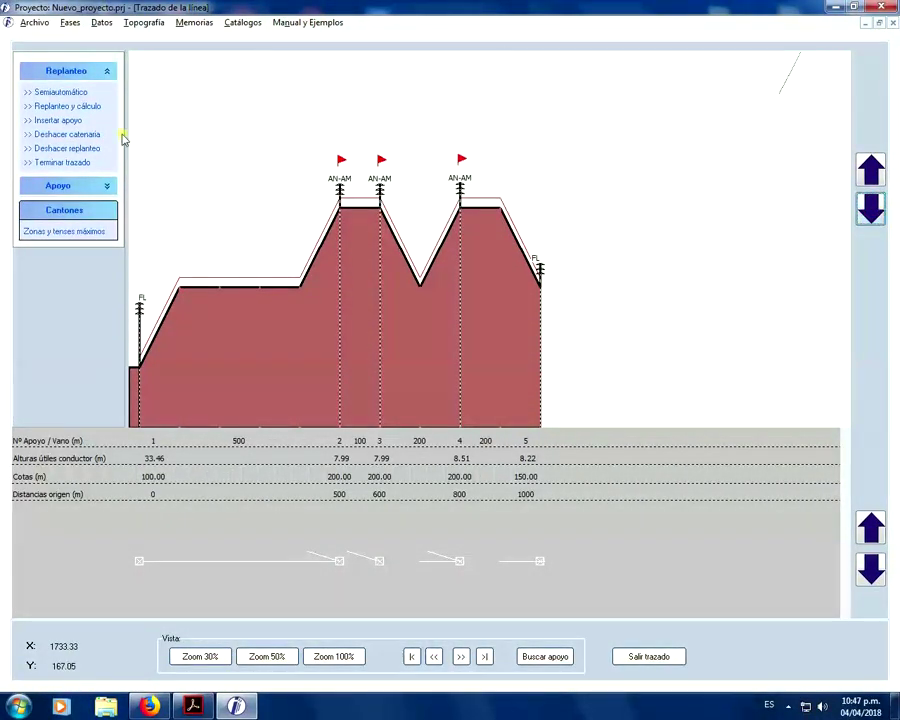
pyautogui.click(68, 92)
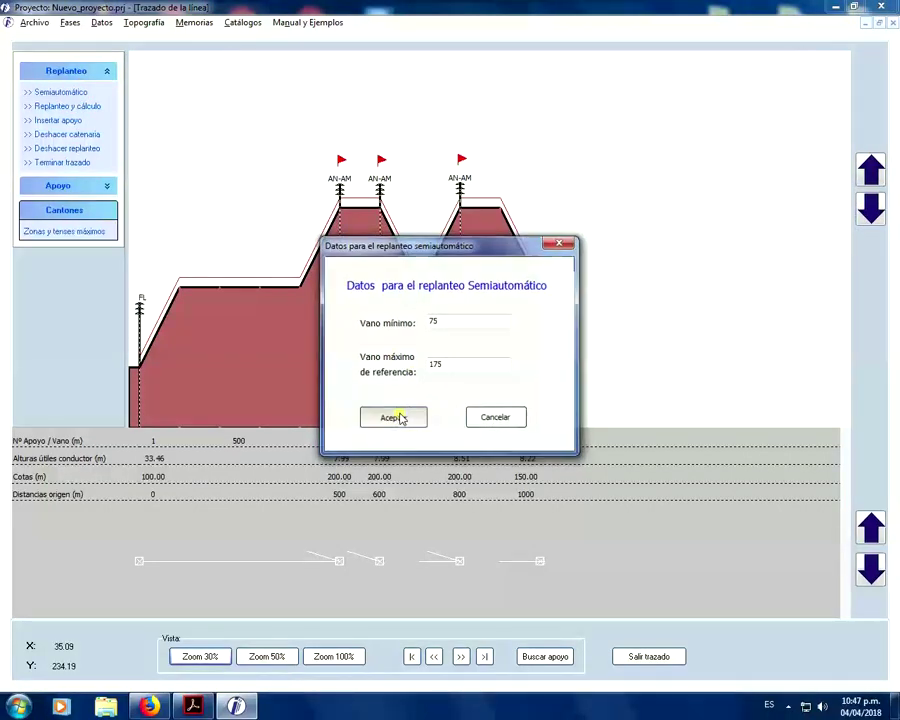
pyautogui.click(400, 417)
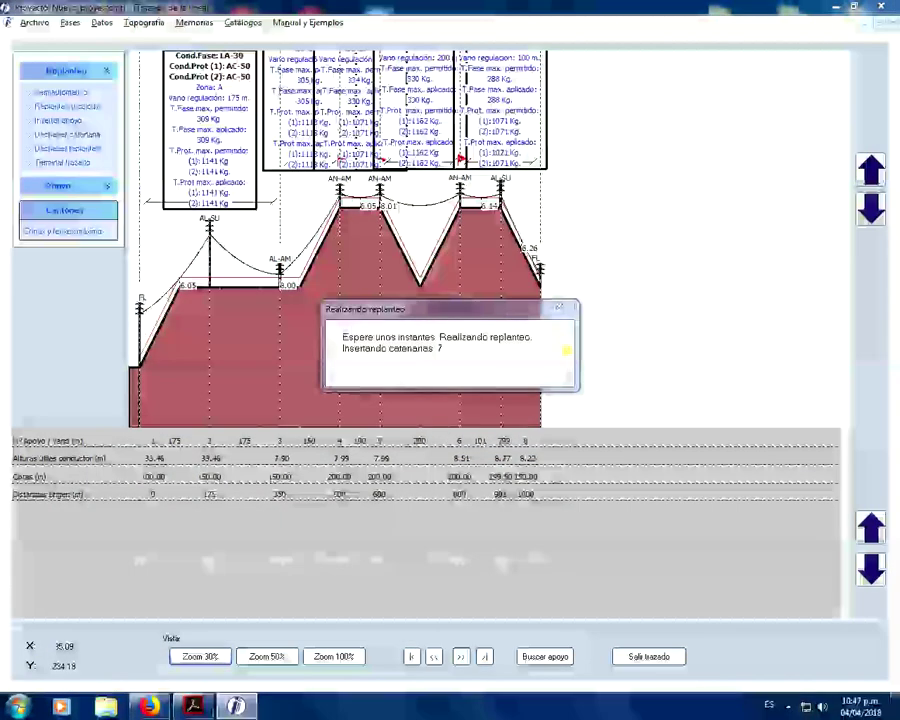
pyautogui.click(539, 378)
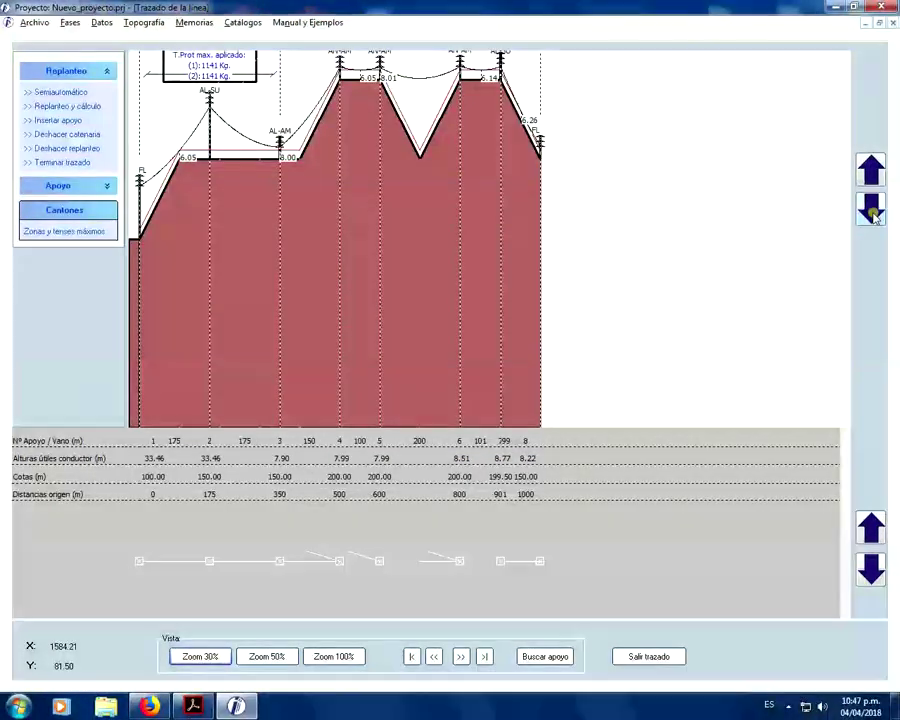
# - Raise the conductor at support 4 to about 8.43 m and check its height form without entering a new value
pyautogui.click(871, 208)
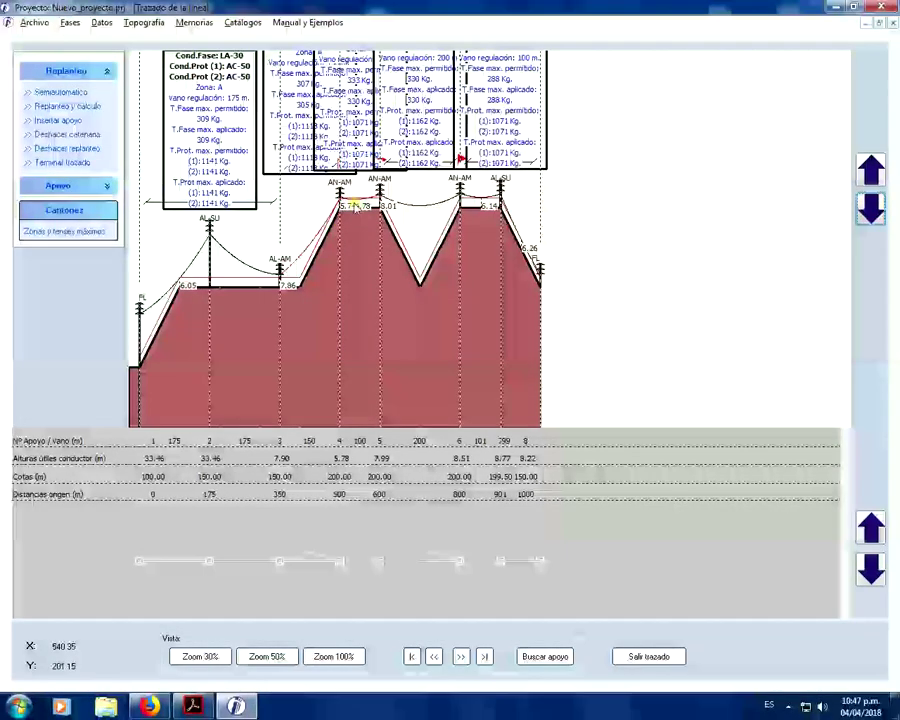
pyautogui.moveTo(341, 197); pyautogui.dragTo(340, 194)
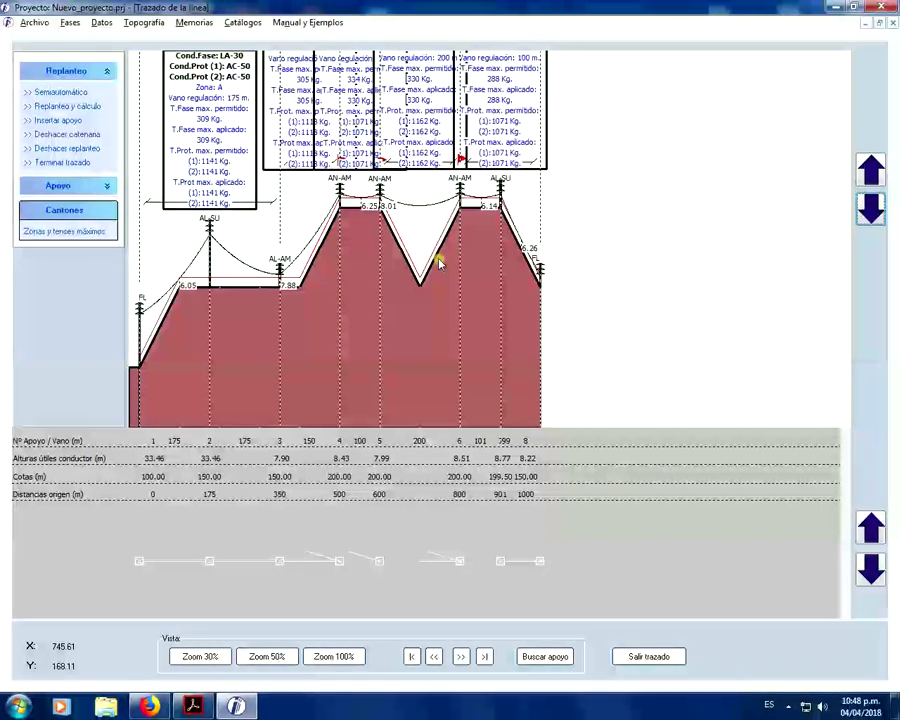
pyautogui.rightClick(343, 195)
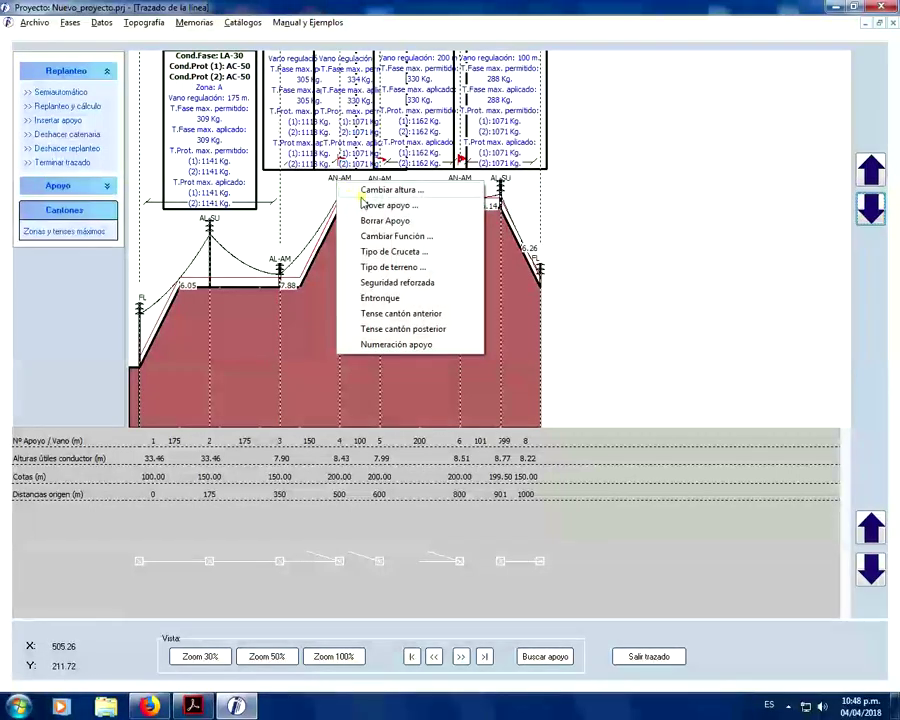
pyautogui.click(378, 191)
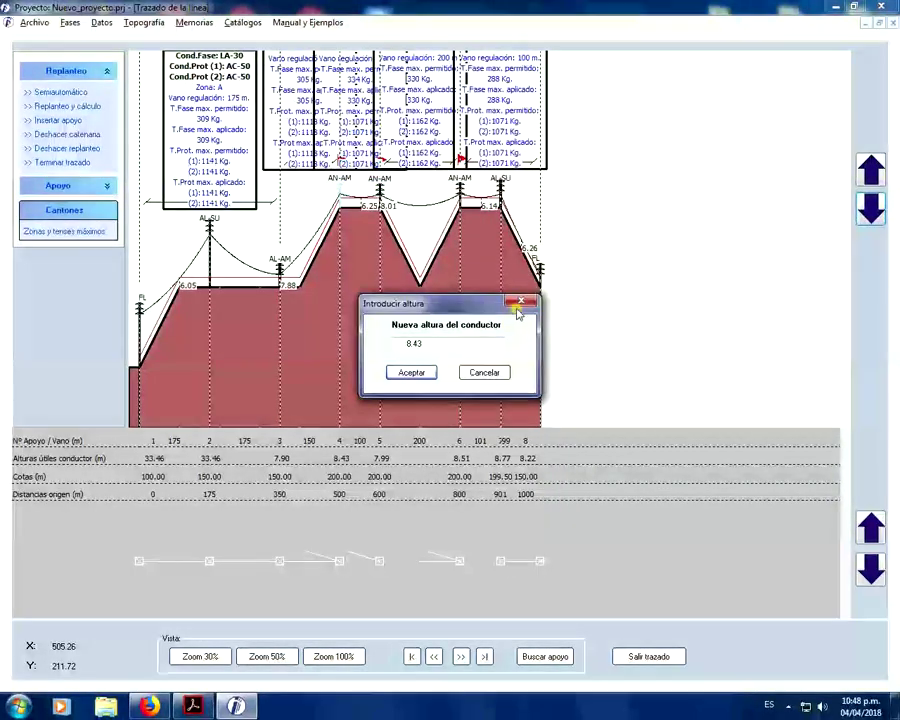
pyautogui.click(522, 301)
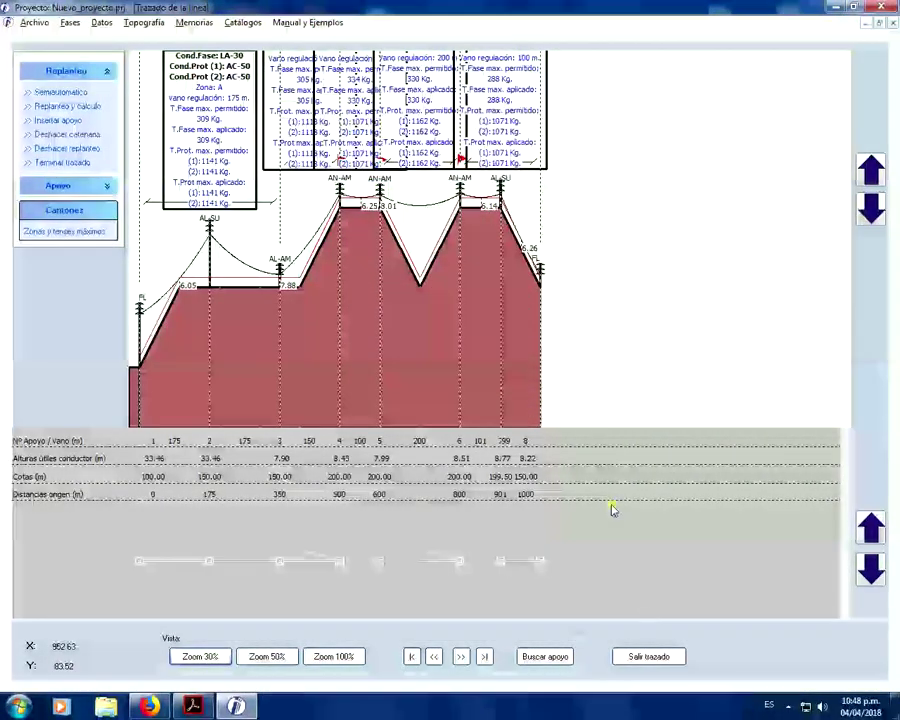
# - Leave the line layout, open the line calculation and try the lowest weight, total cost and foundation volume criteria
pyautogui.click(651, 660)
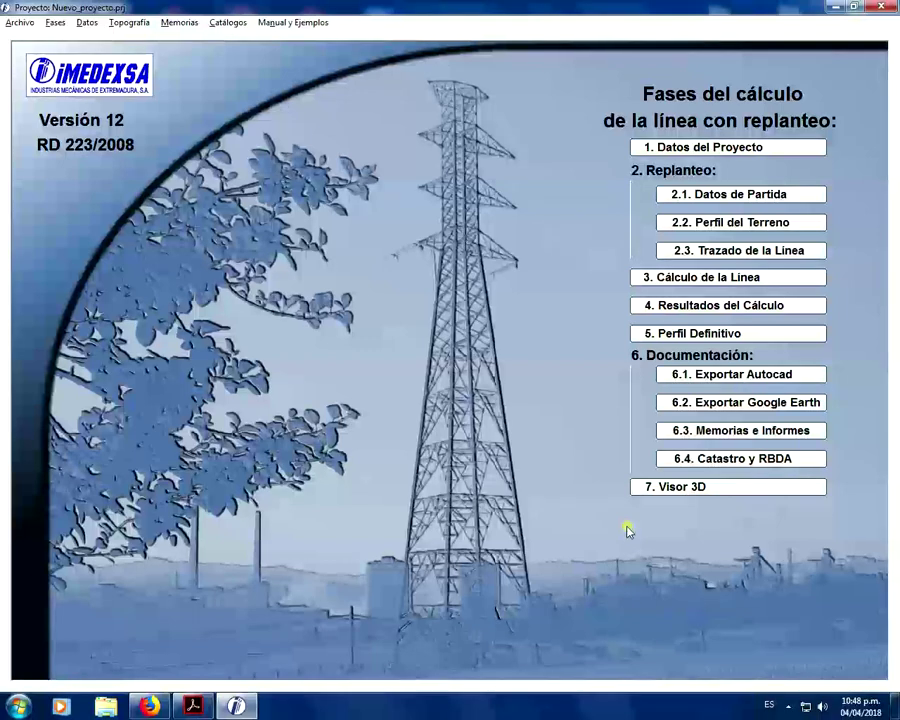
pyautogui.click(743, 279)
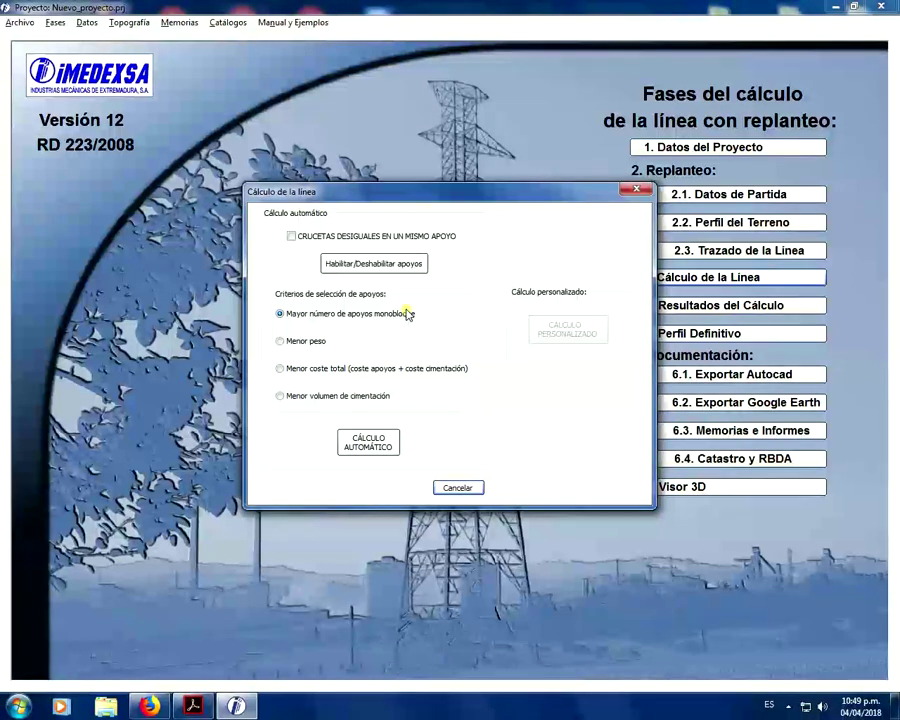
pyautogui.click(374, 241)
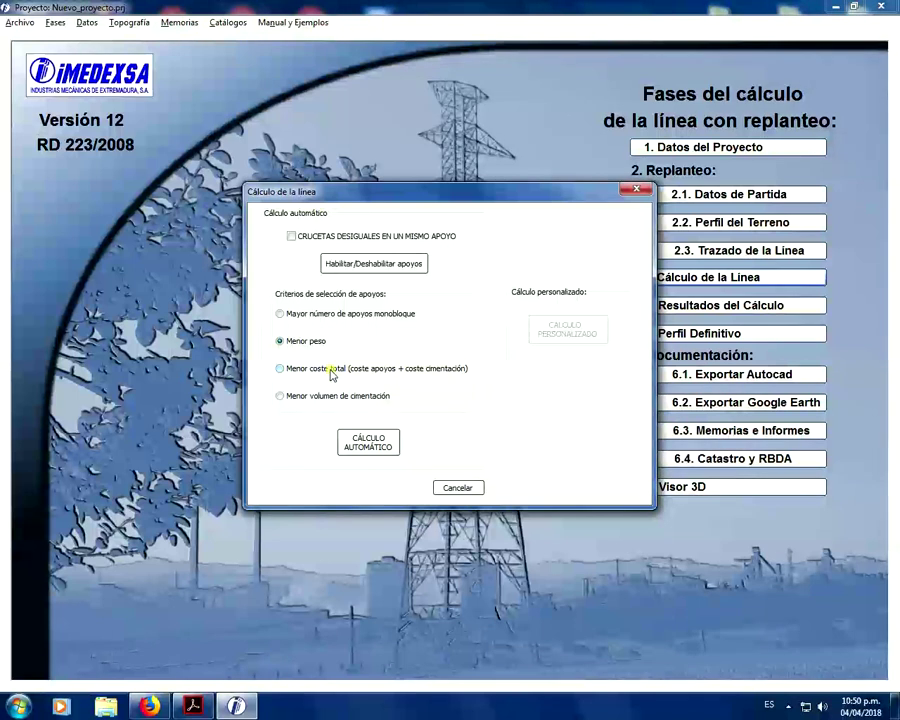
pyautogui.click(330, 370)
pyautogui.click(330, 397)
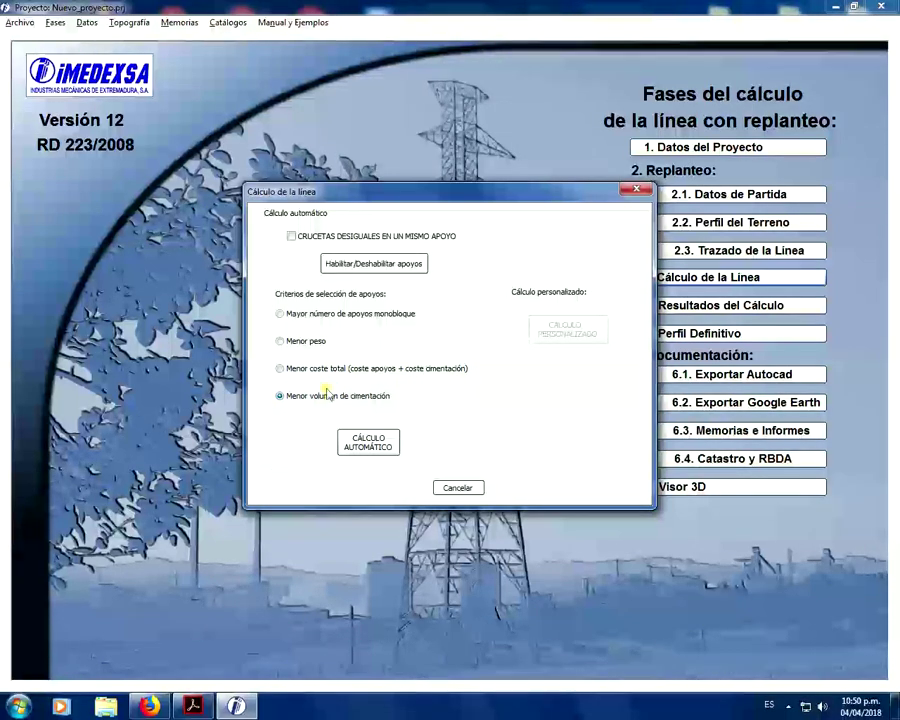
# - Run the automatic calculation for the greatest number of monobloque supports, with unequal crossarms on one support disabled
pyautogui.click(306, 315)
pyautogui.click(318, 240)
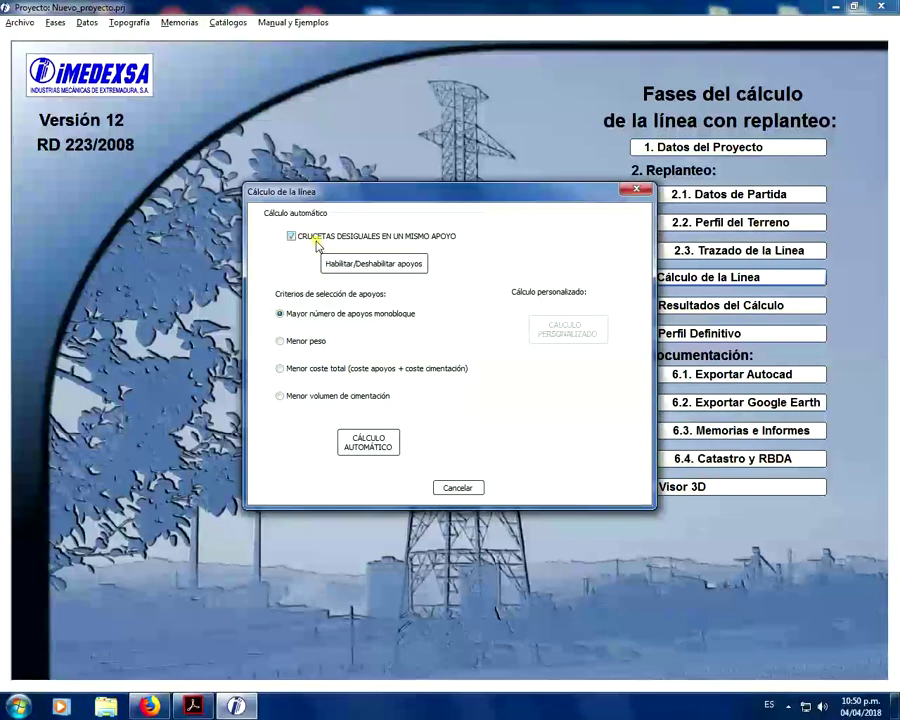
pyautogui.click(304, 236)
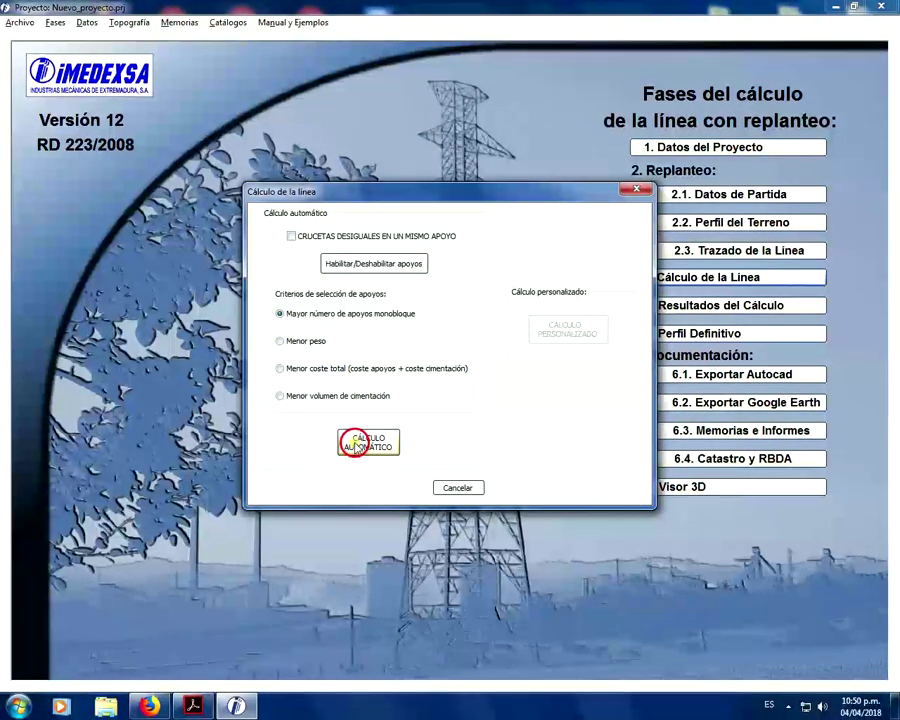
pyautogui.click(358, 441)
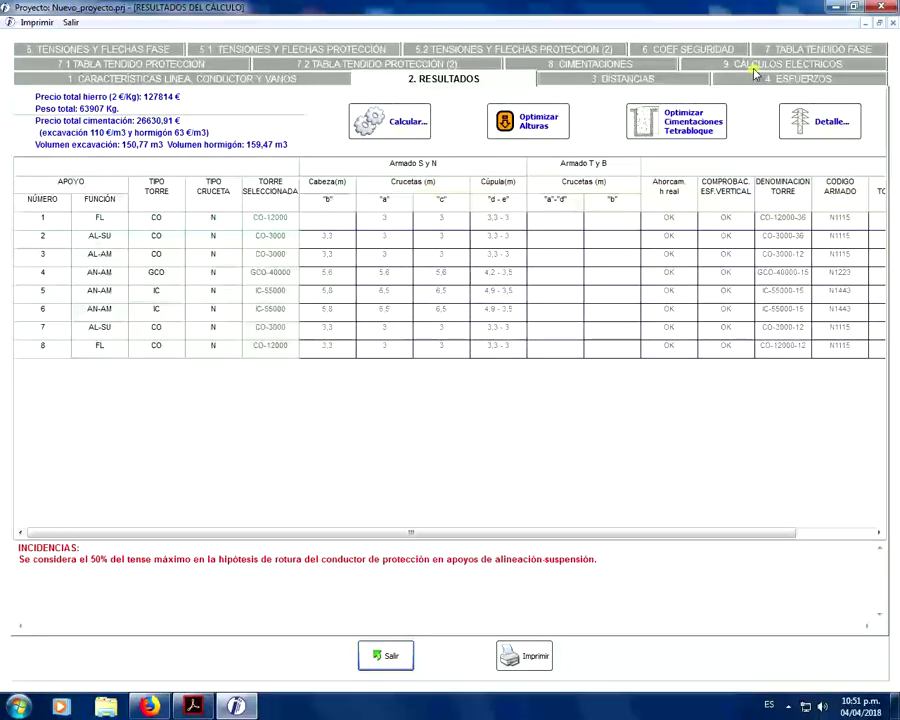
# - Examine the distances of the end-of-line supports and the tower results, and dismiss the recalculation form without recalculating
pyautogui.click(640, 78)
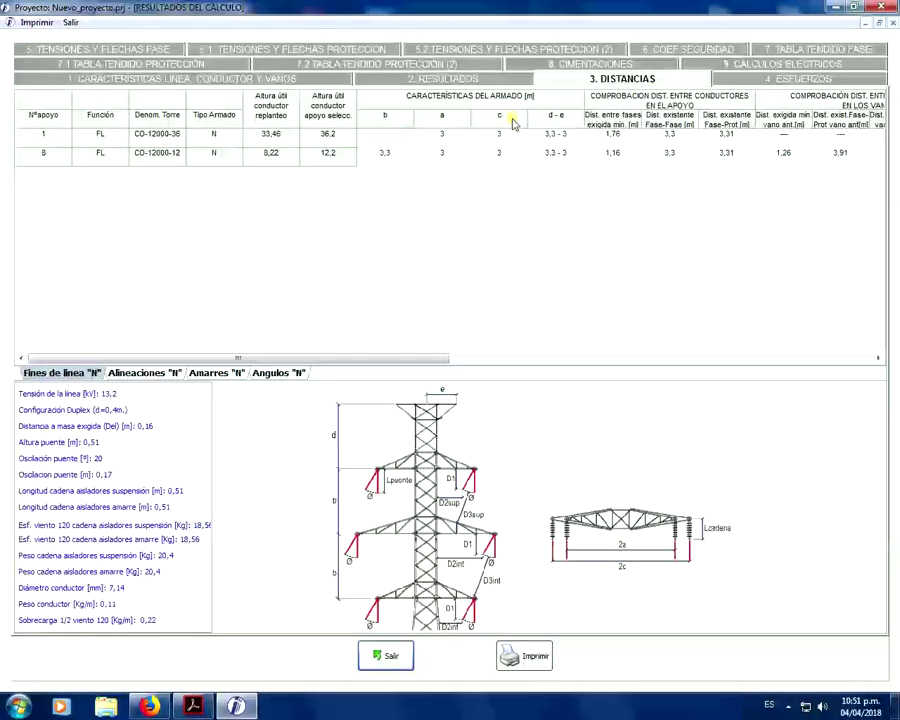
pyautogui.click(437, 80)
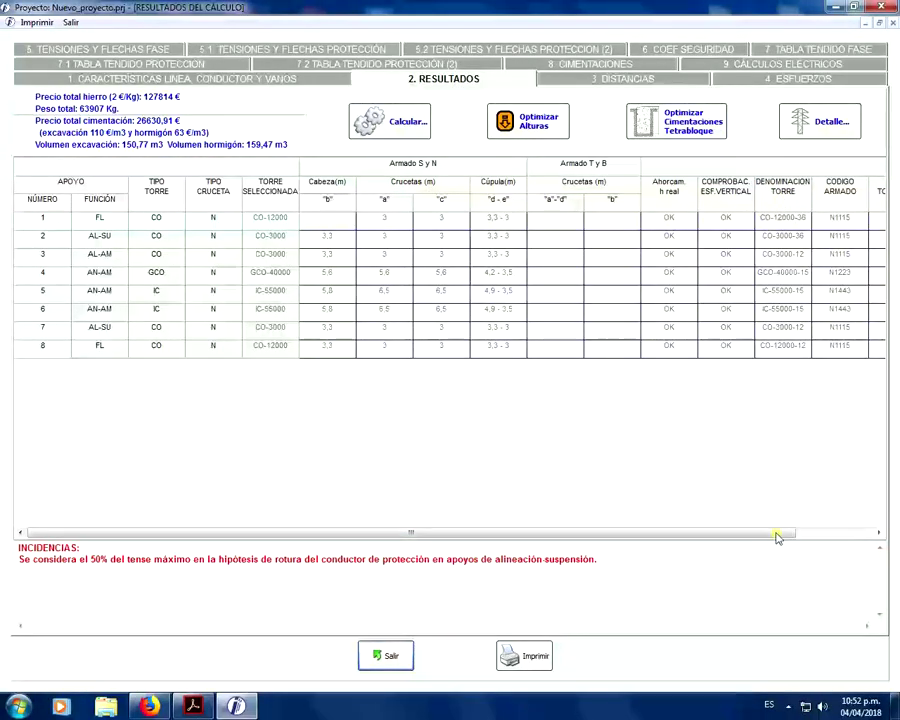
pyautogui.click(845, 533)
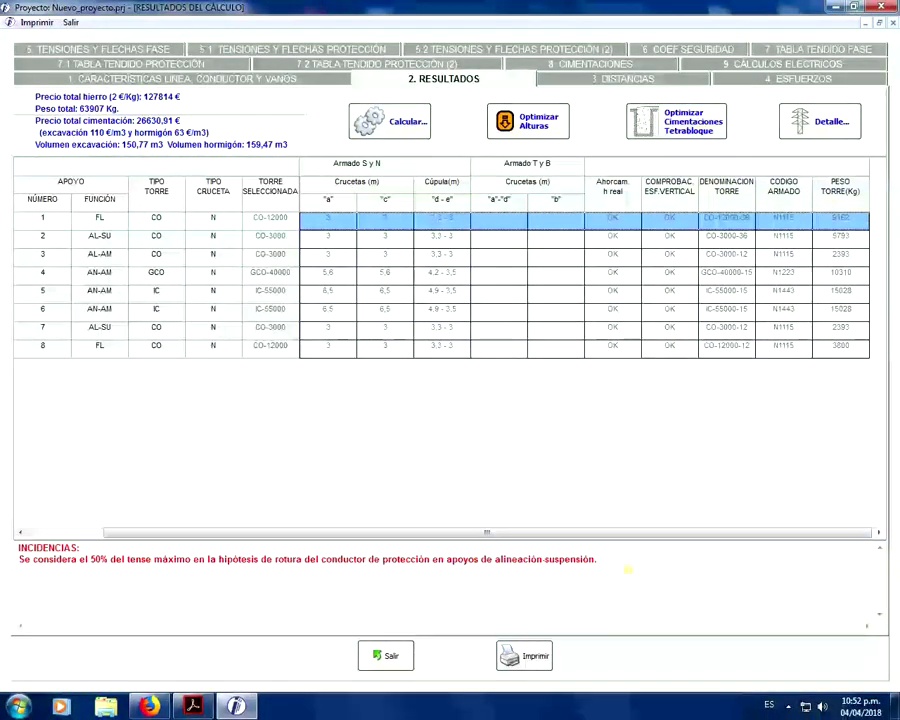
pyautogui.moveTo(540, 533); pyautogui.dragTo(500, 533)
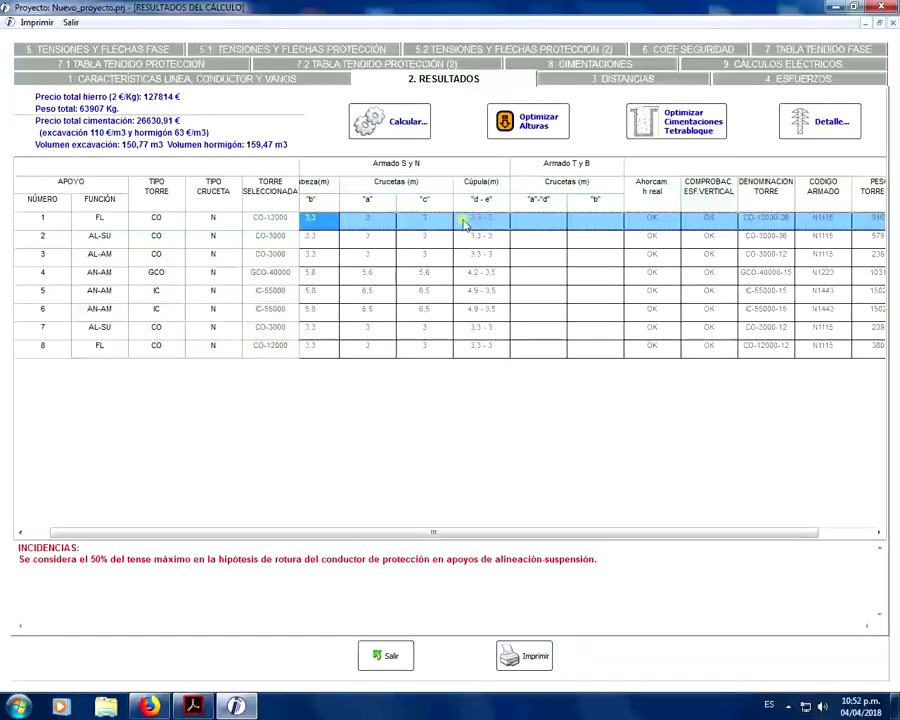
pyautogui.click(373, 122)
pyautogui.click(630, 186)
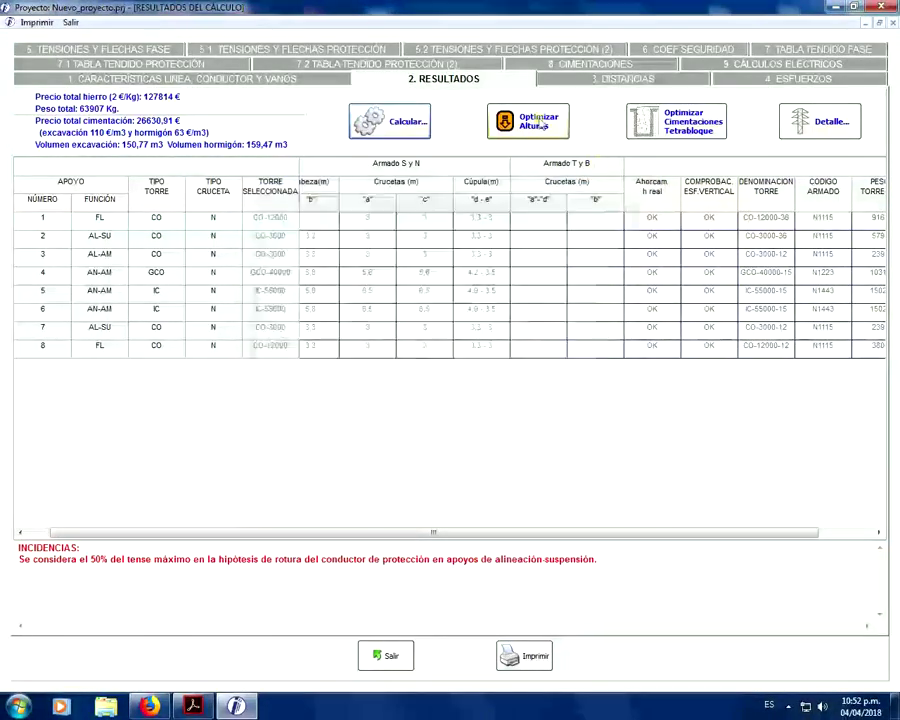
# - Optimize the support heights, replacing support 1's CO-12000-36 tower with CO-12000-33, and review the tower weights
pyautogui.click(538, 121)
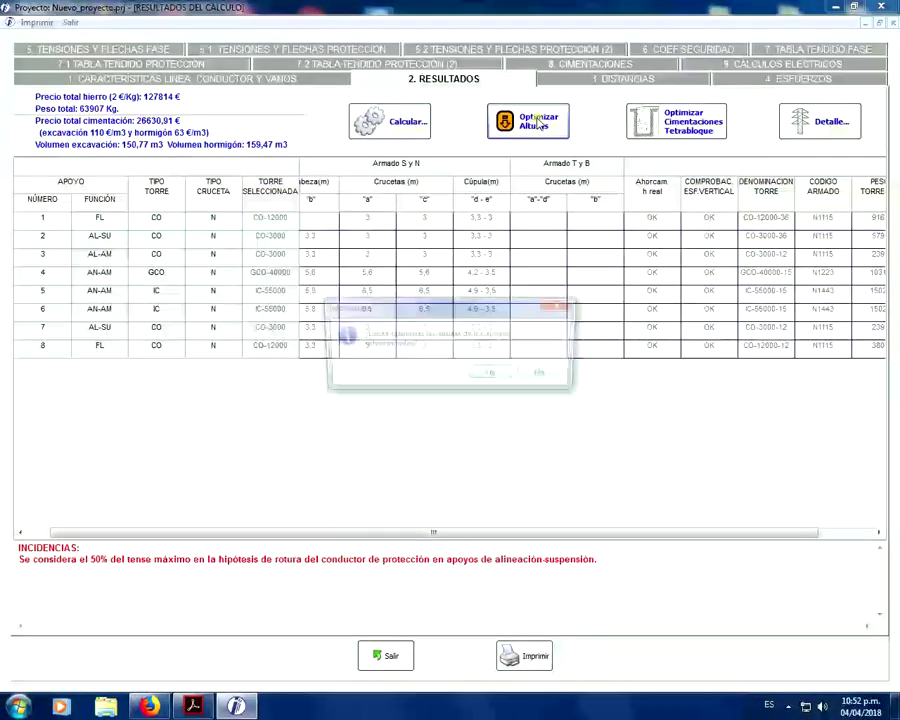
pyautogui.click(493, 376)
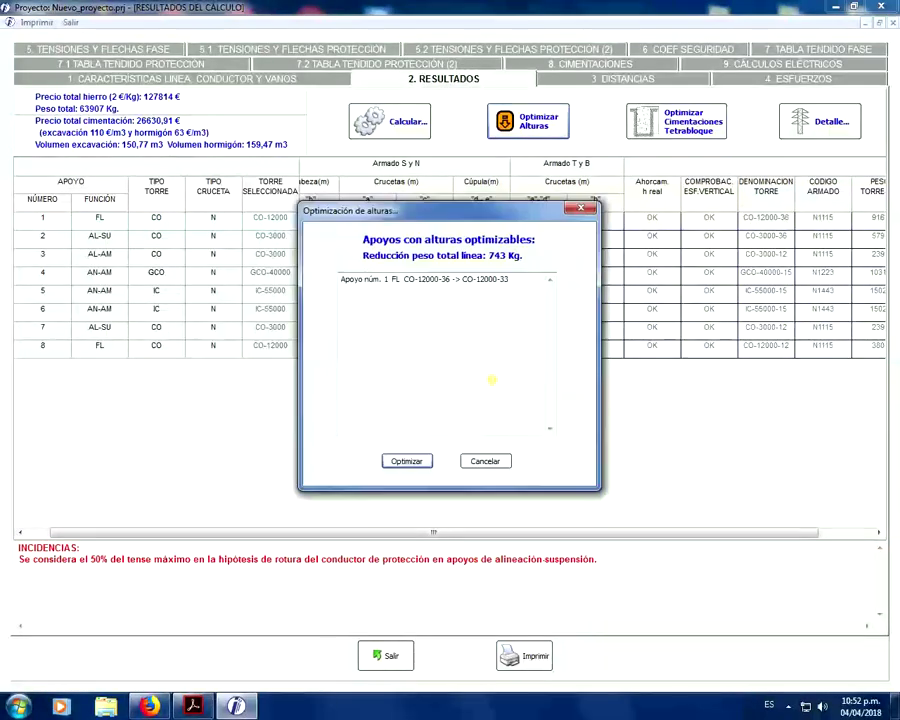
pyautogui.click(403, 460)
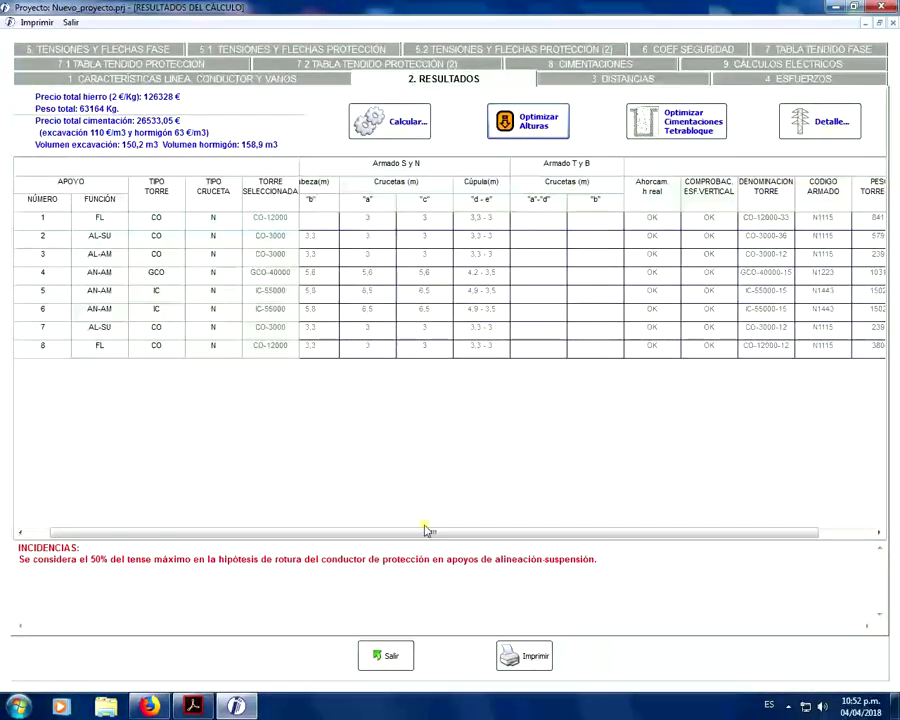
pyautogui.moveTo(424, 530); pyautogui.dragTo(519, 530)
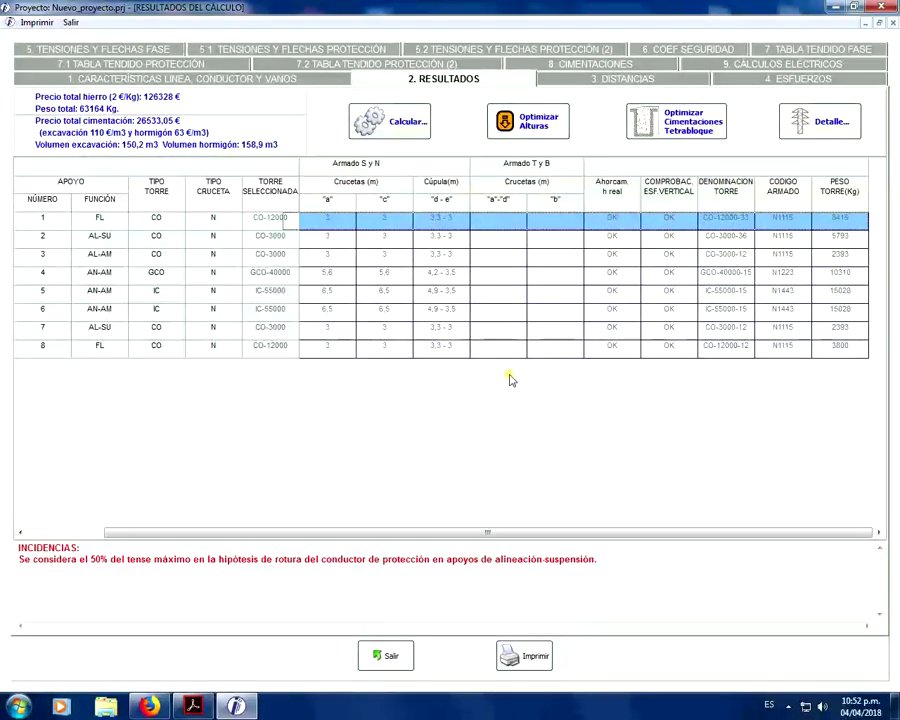
# - Try to optimize the tetrabloque foundations of the supports
pyautogui.click(708, 135)
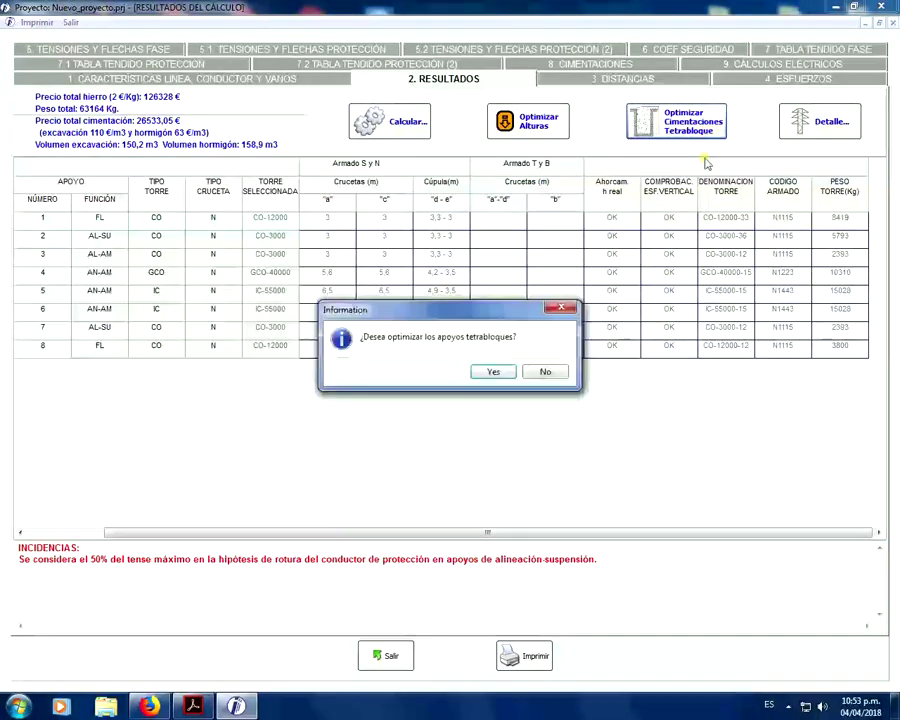
pyautogui.press('Return')
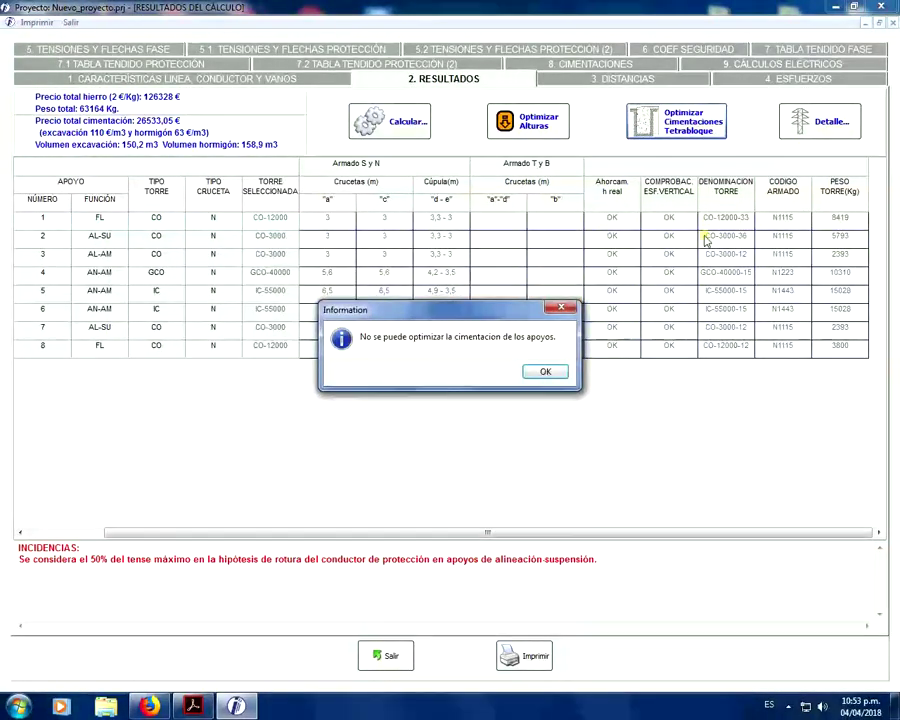
pyautogui.click(553, 311)
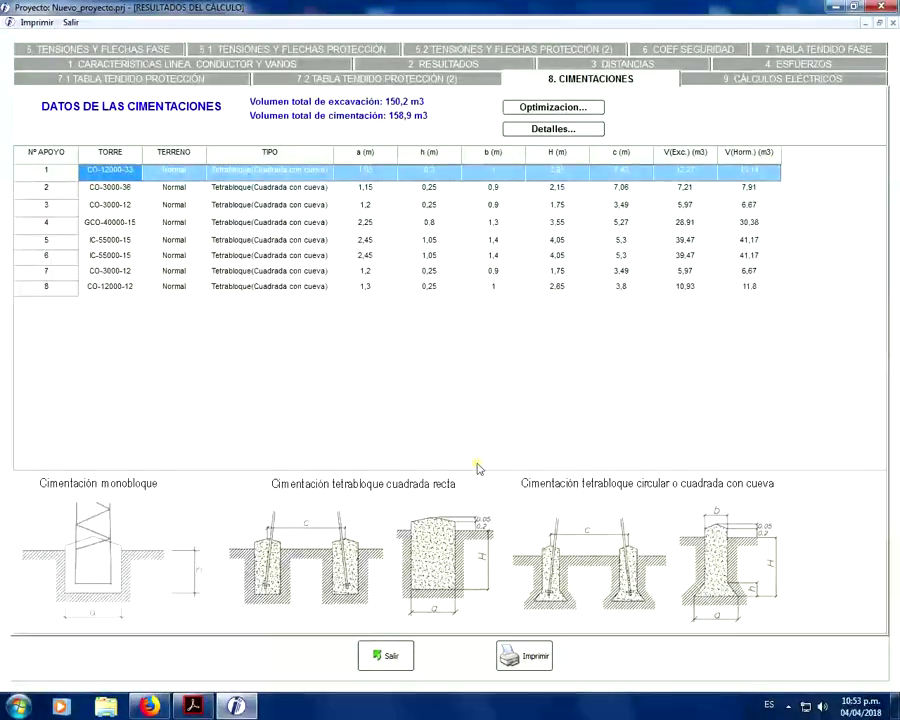
# - Return from the foundation data to the calculation results and examine the detail sheet of support 1, closing it when done
pyautogui.click(445, 66)
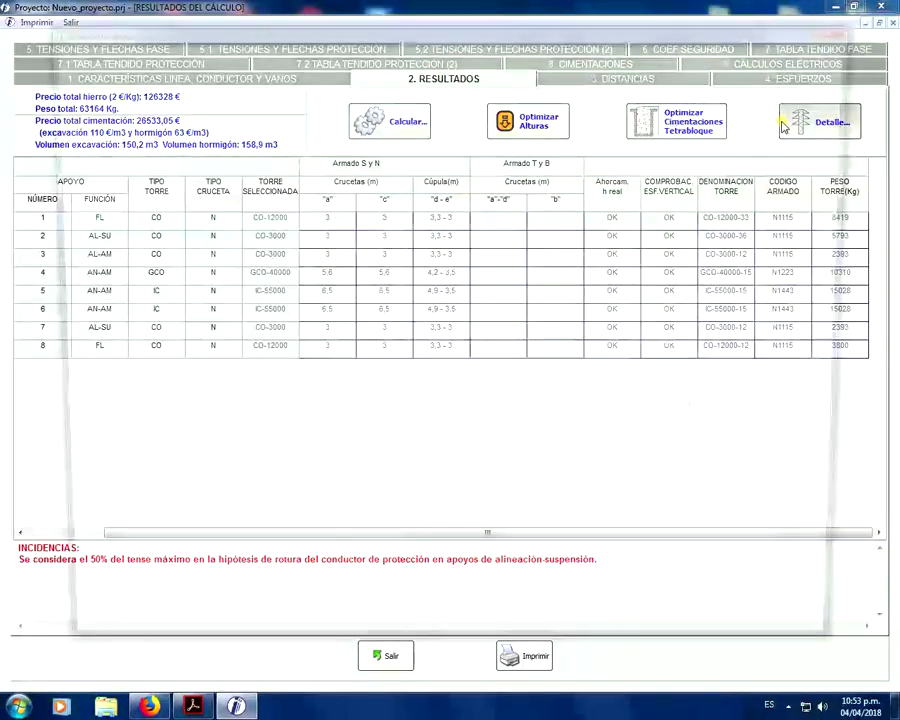
pyautogui.click(660, 178)
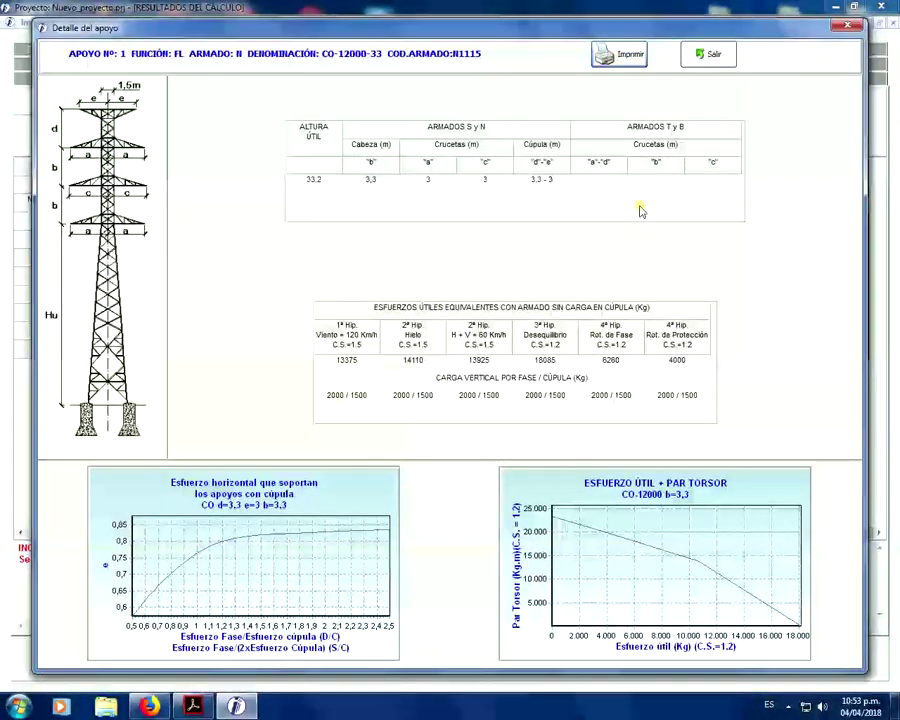
pyautogui.click(845, 30)
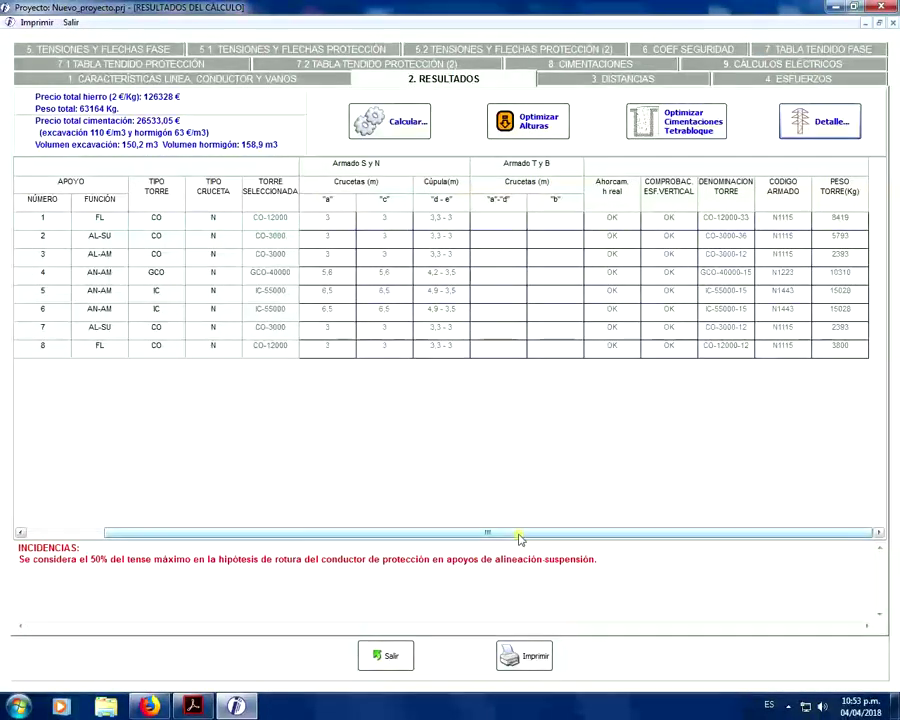
# - Leave the calculation results, briefly recheck them, and open the definitive profile of the line
pyautogui.click(380, 654)
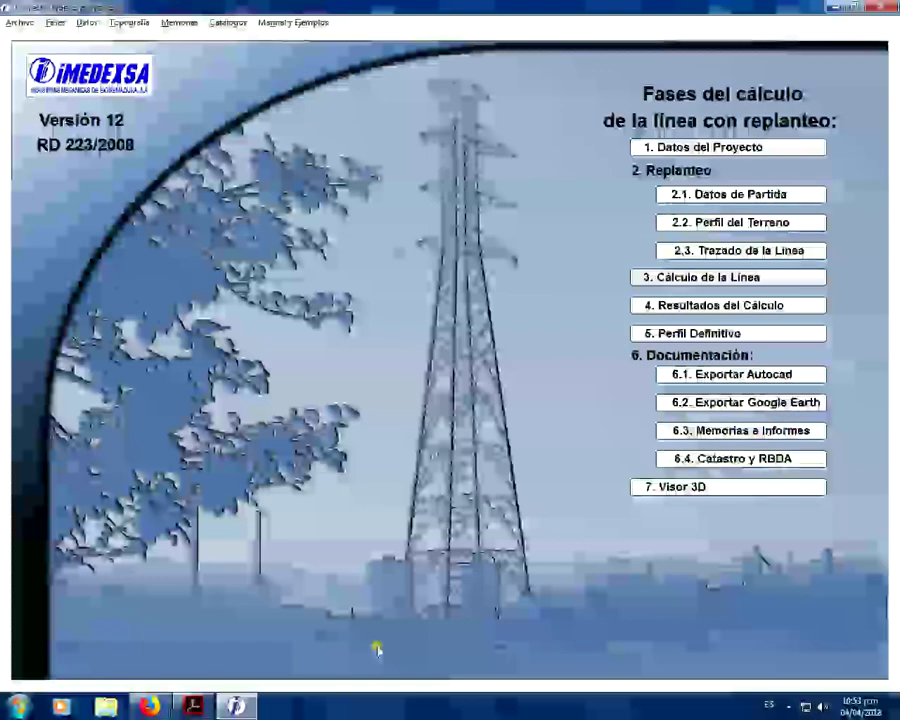
pyautogui.click(660, 310)
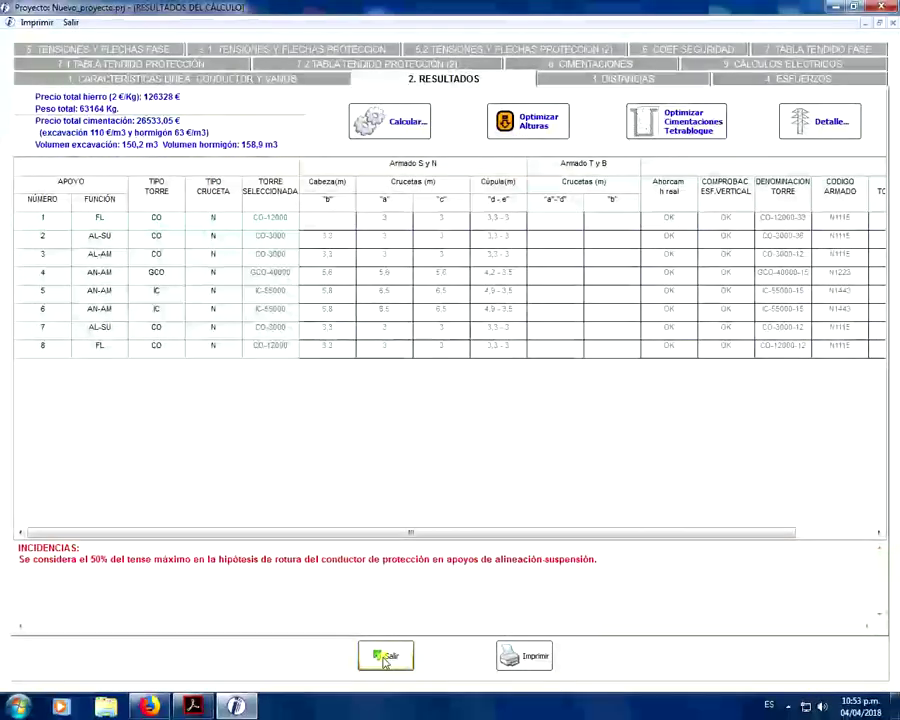
pyautogui.click(383, 658)
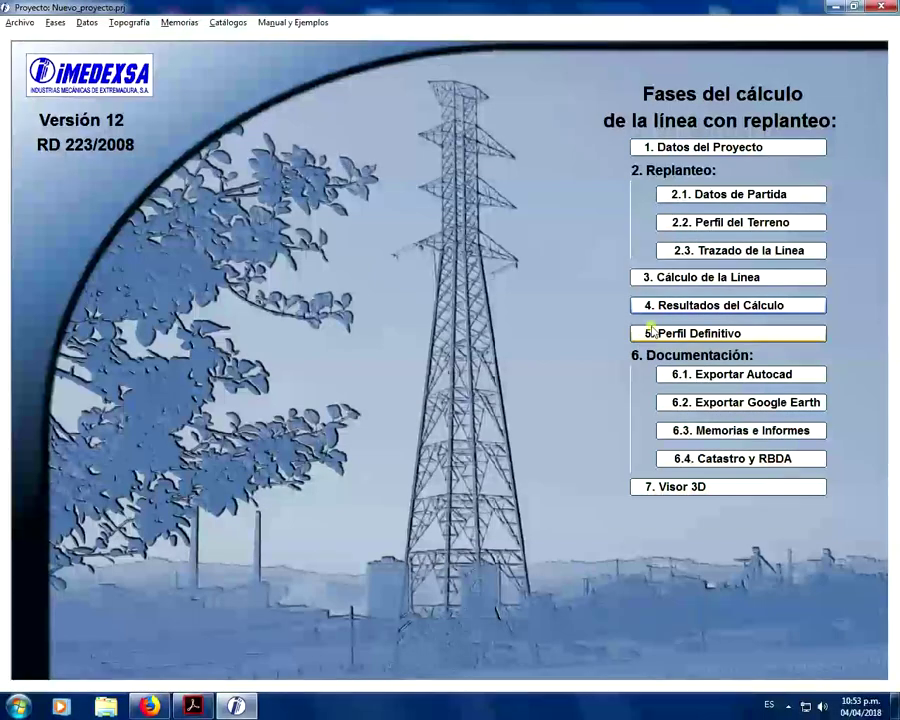
pyautogui.click(655, 334)
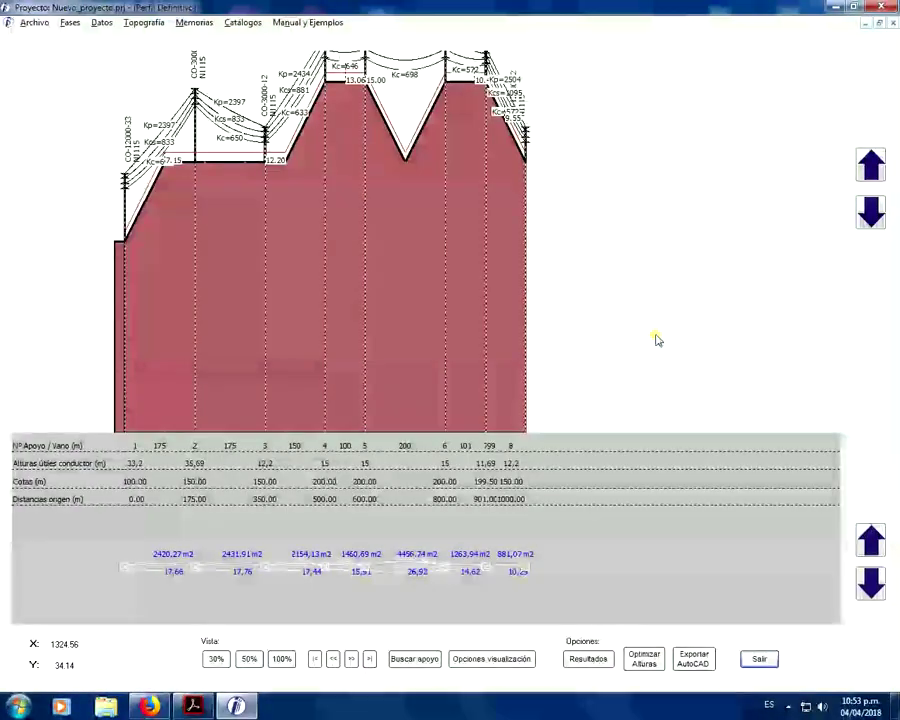